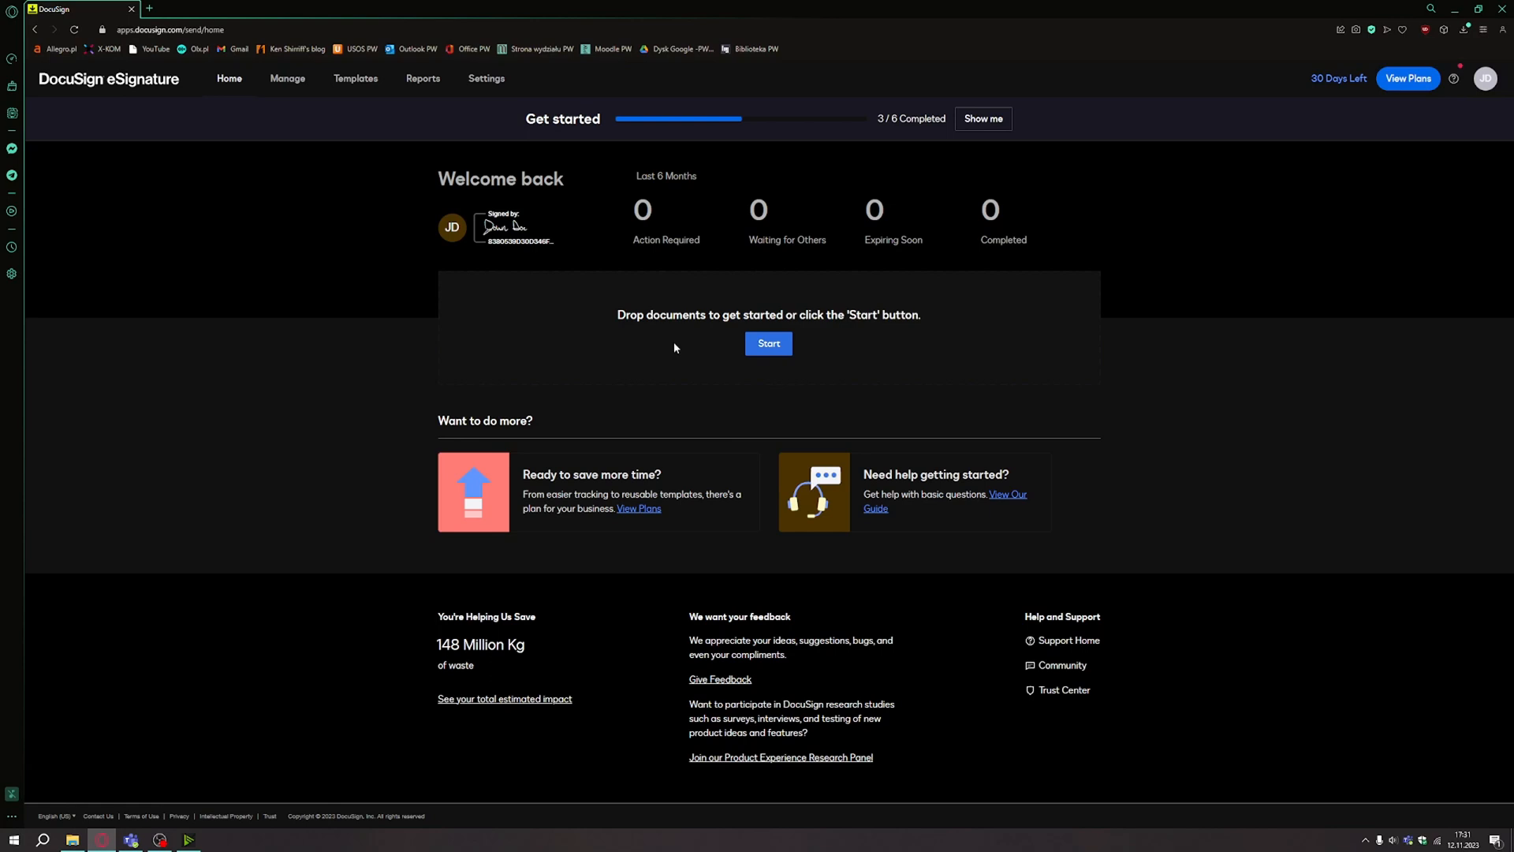
Adopt a signature in the sixth handwriting style, then go to the Manage inbox.
left_click(507, 231)
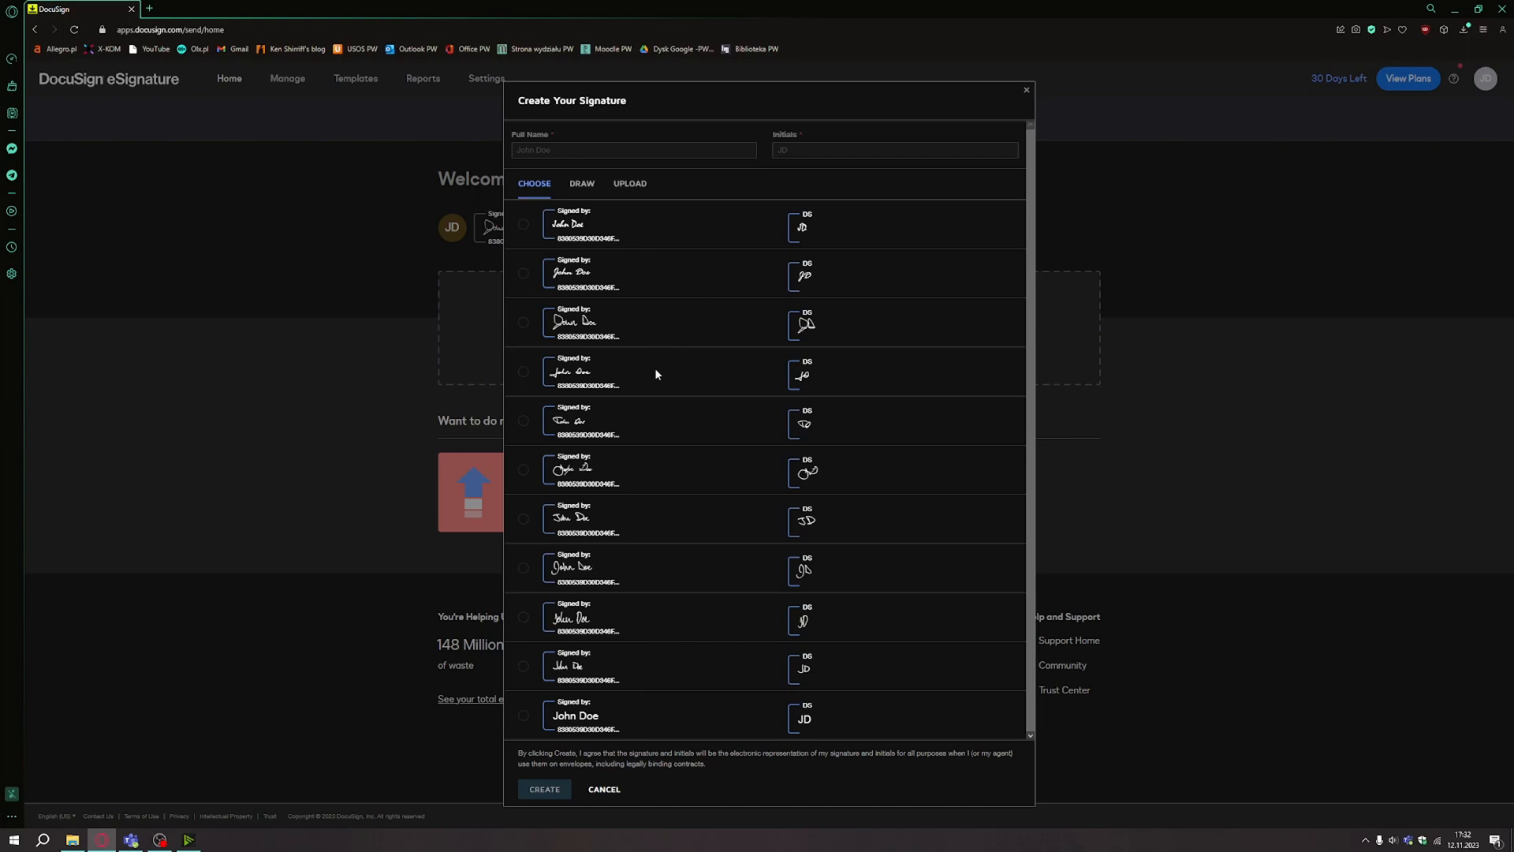
left_click(525, 717)
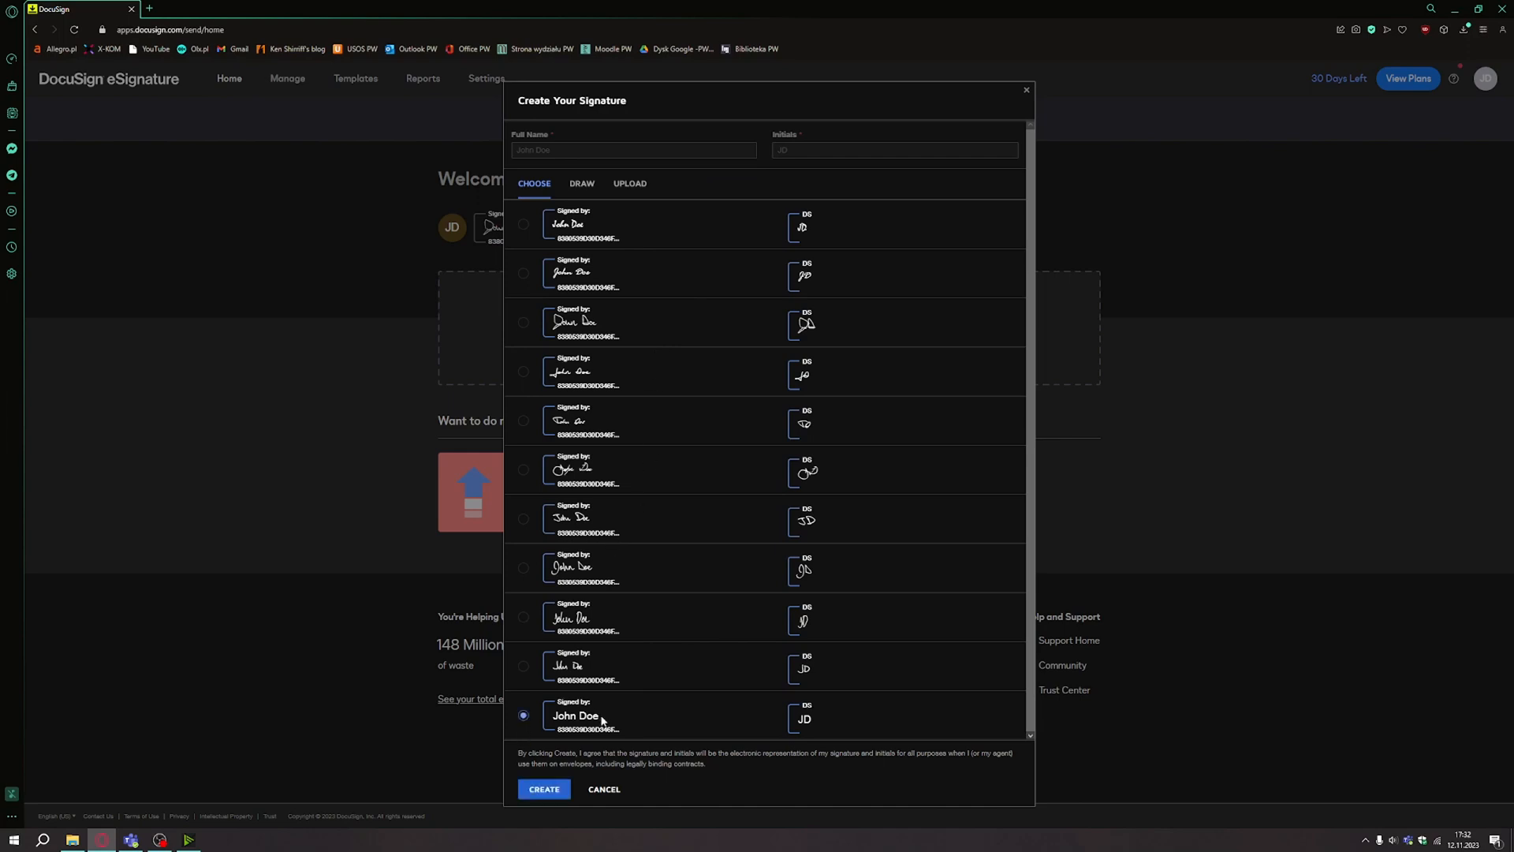
left_click_drag(602, 721, 553, 716)
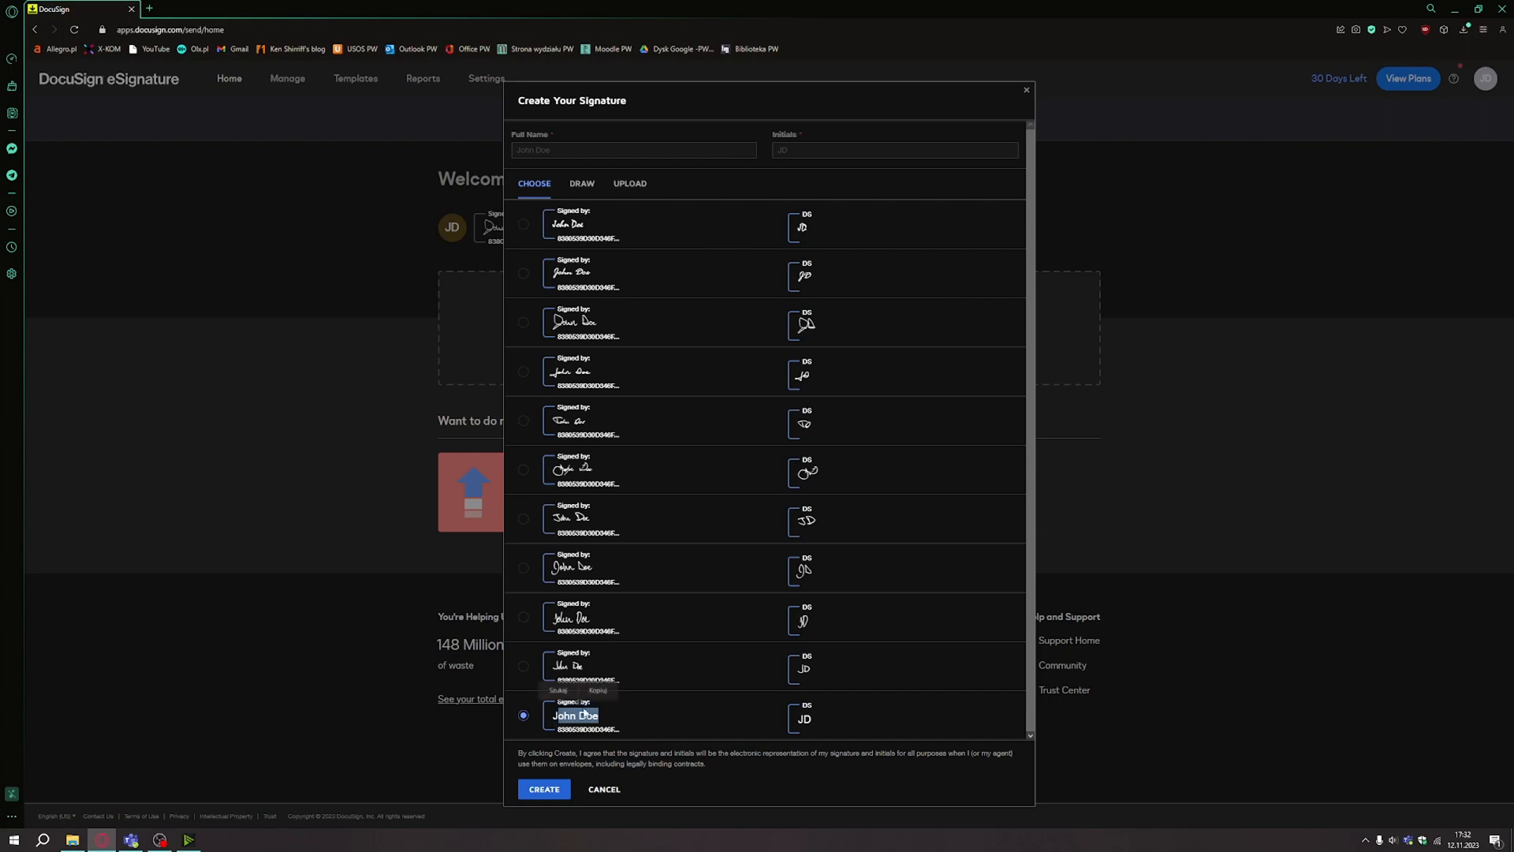
left_click(527, 273)
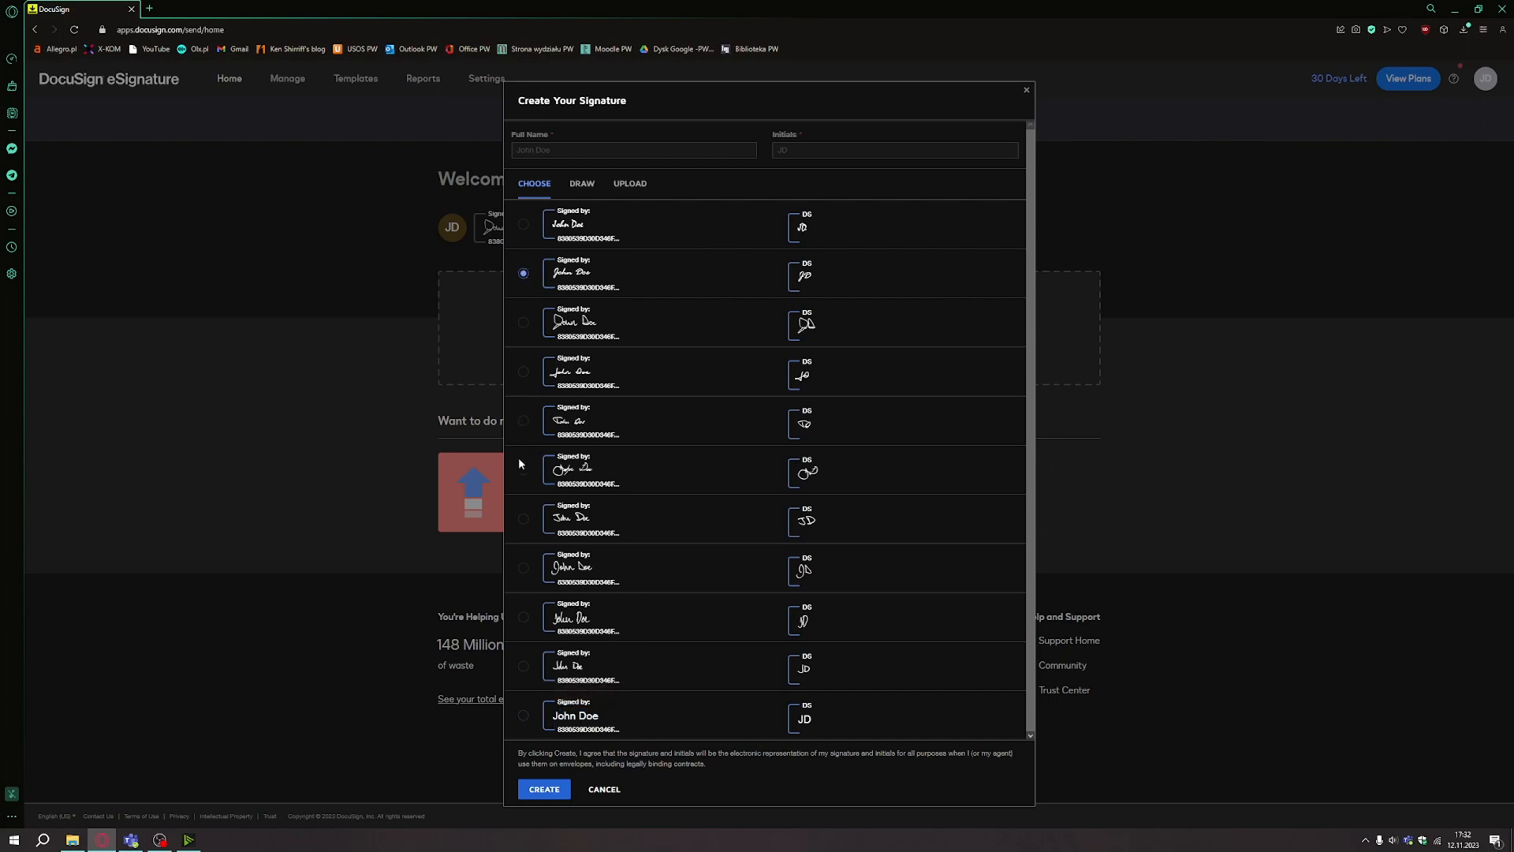
left_click(522, 467)
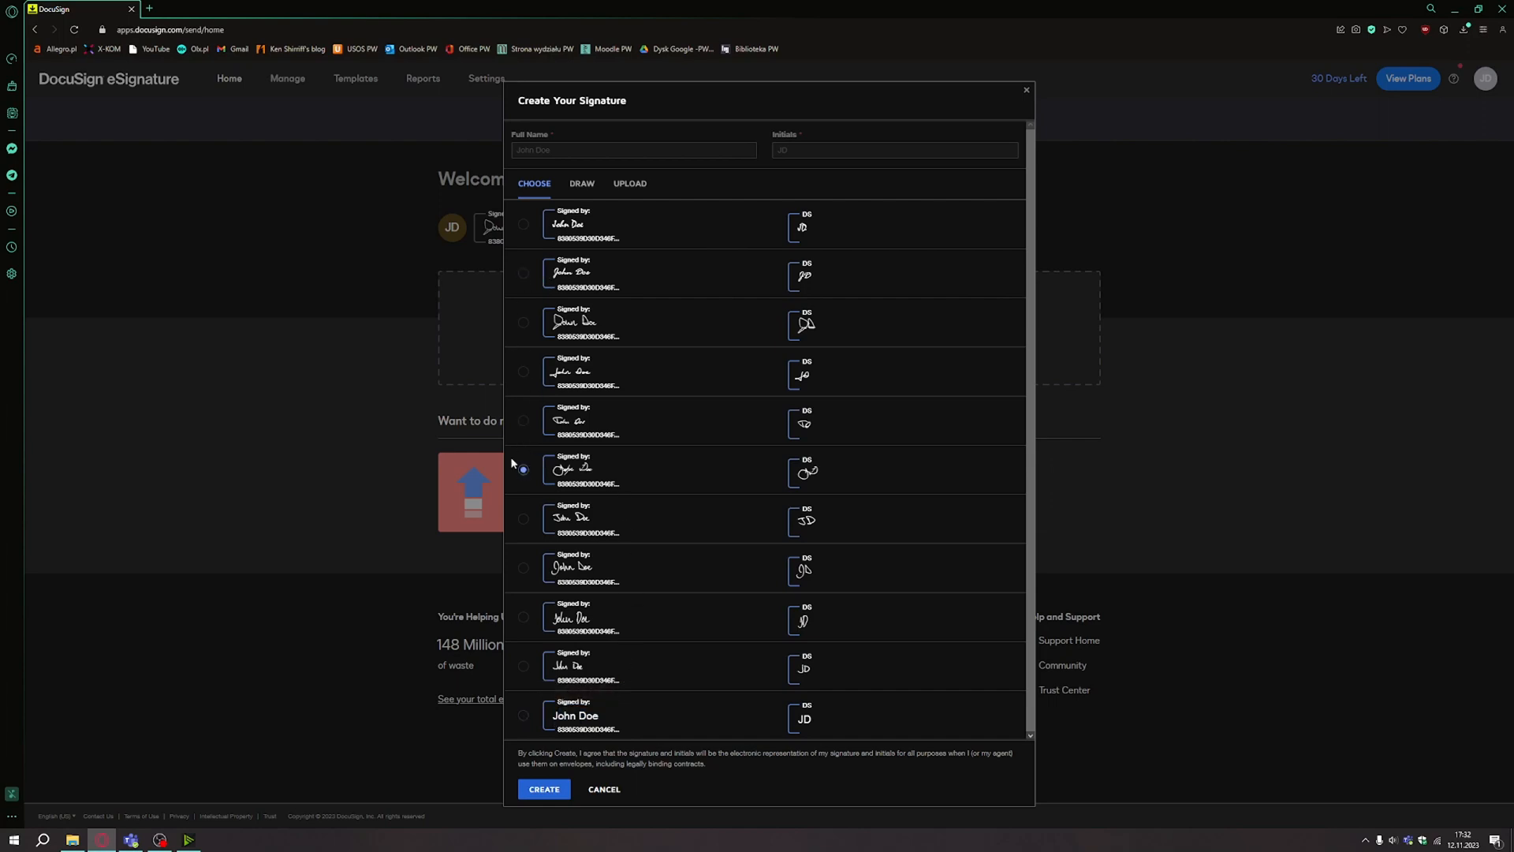
left_click(556, 796)
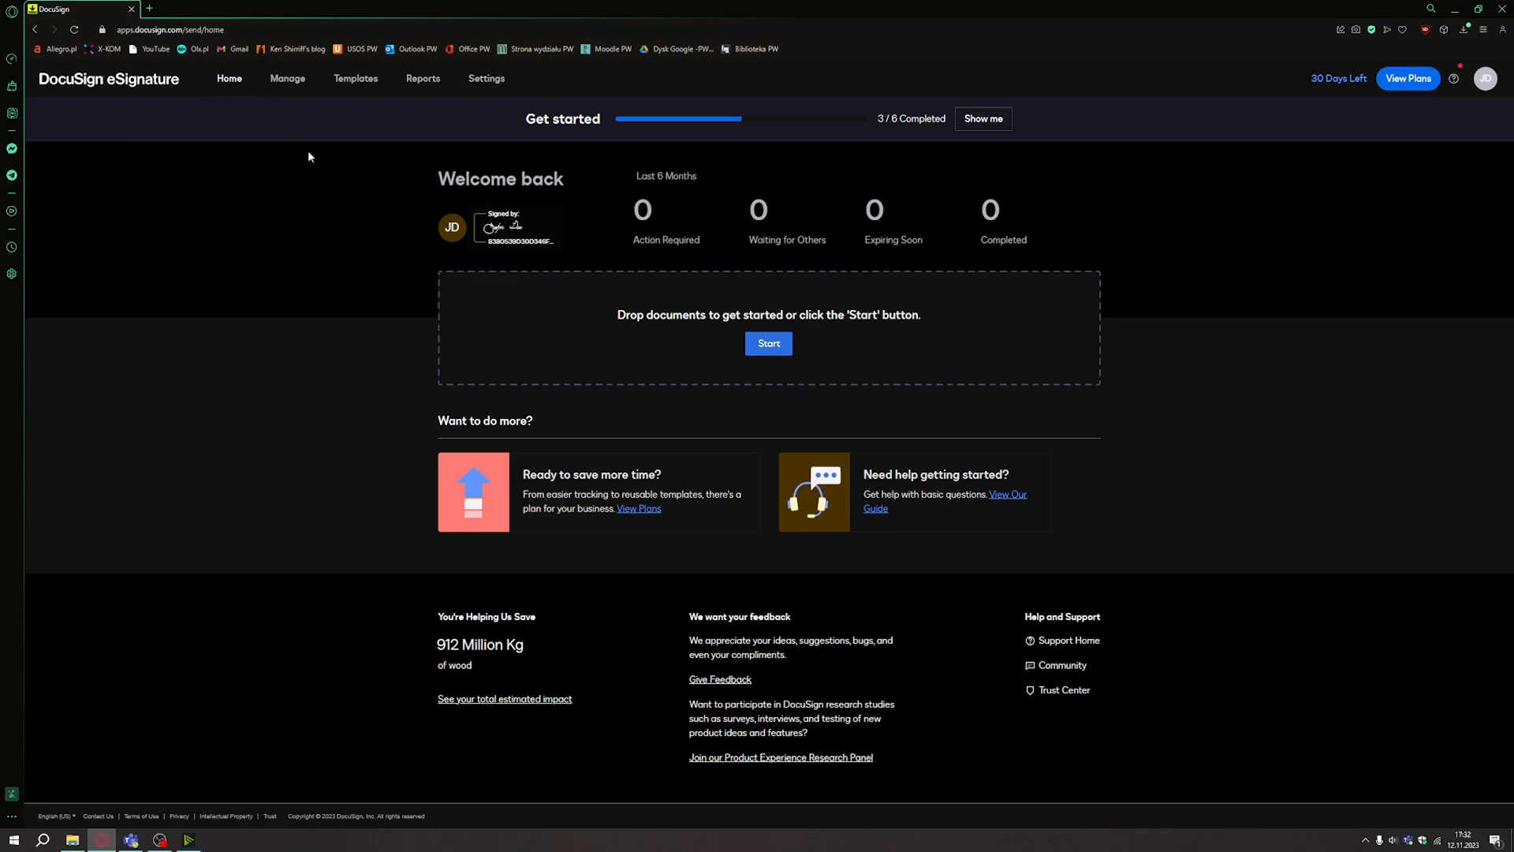
left_click(297, 84)
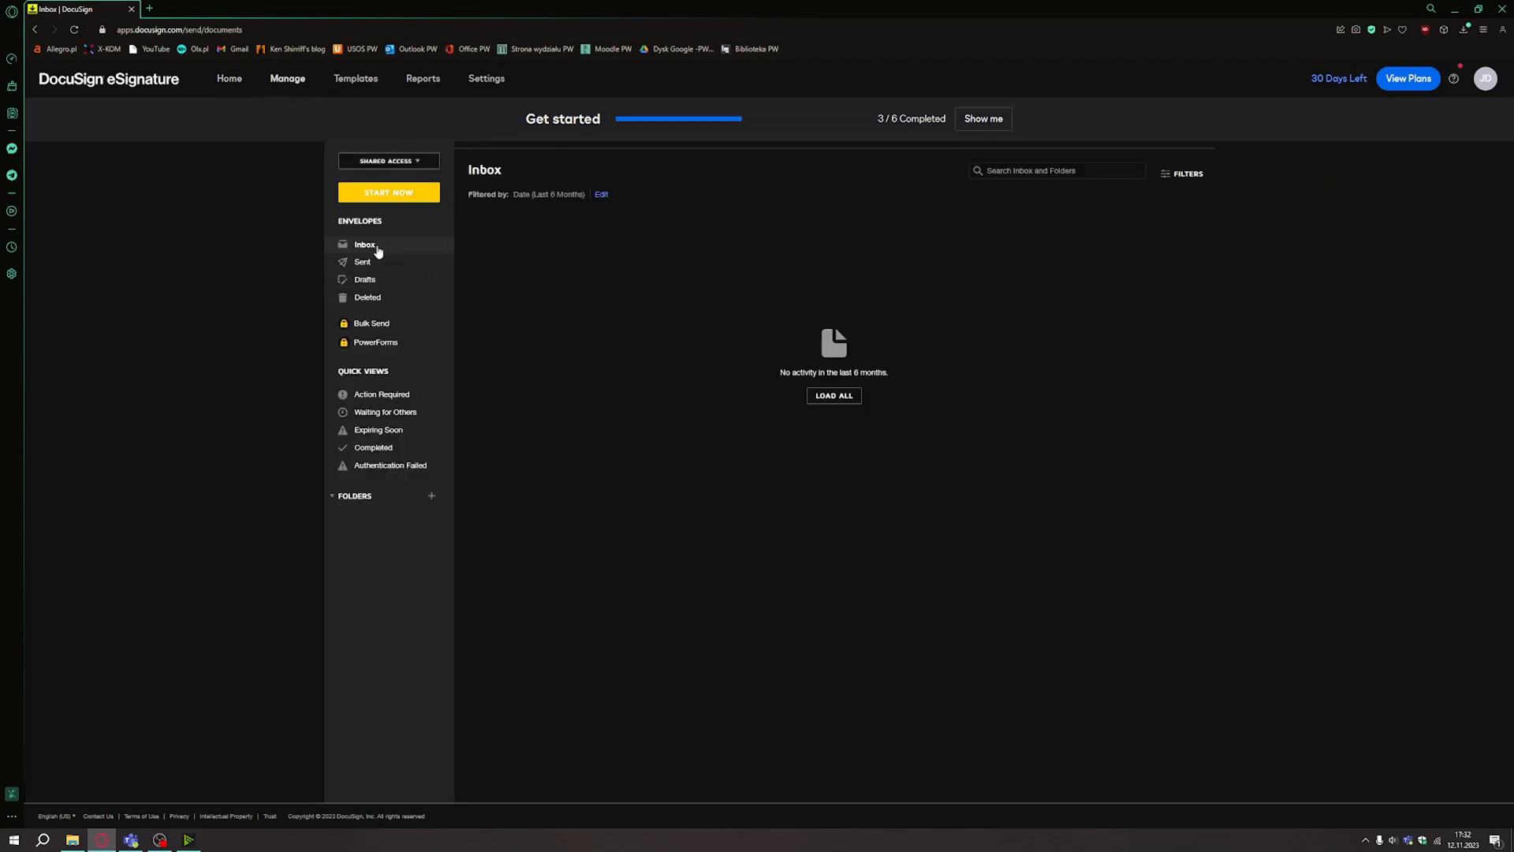
Start a new envelope and upload wykresy-fiz1.pdf from the desktop.
left_click(397, 194)
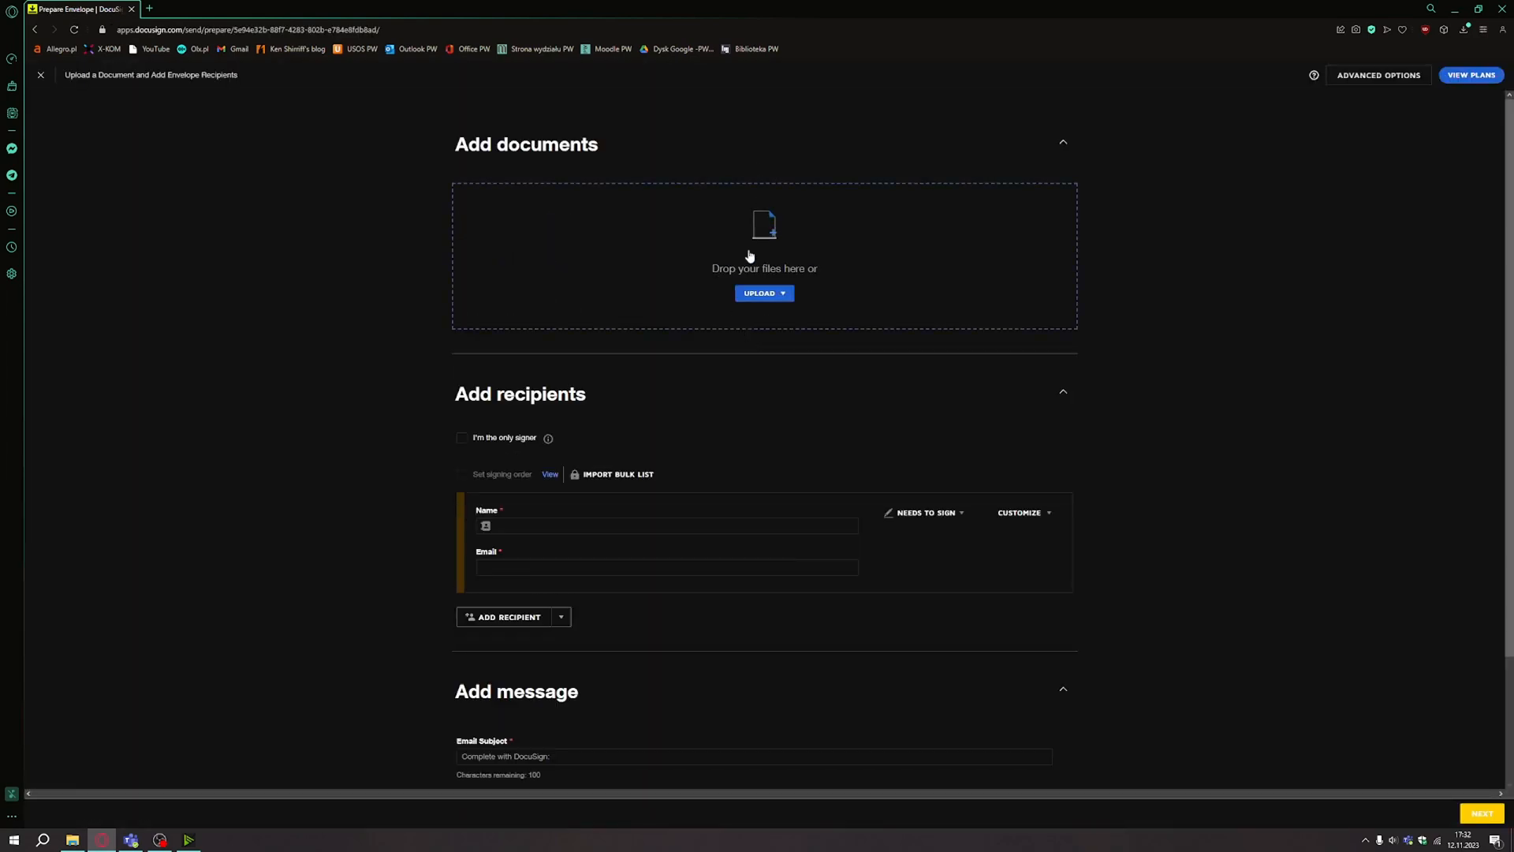
left_click(764, 296)
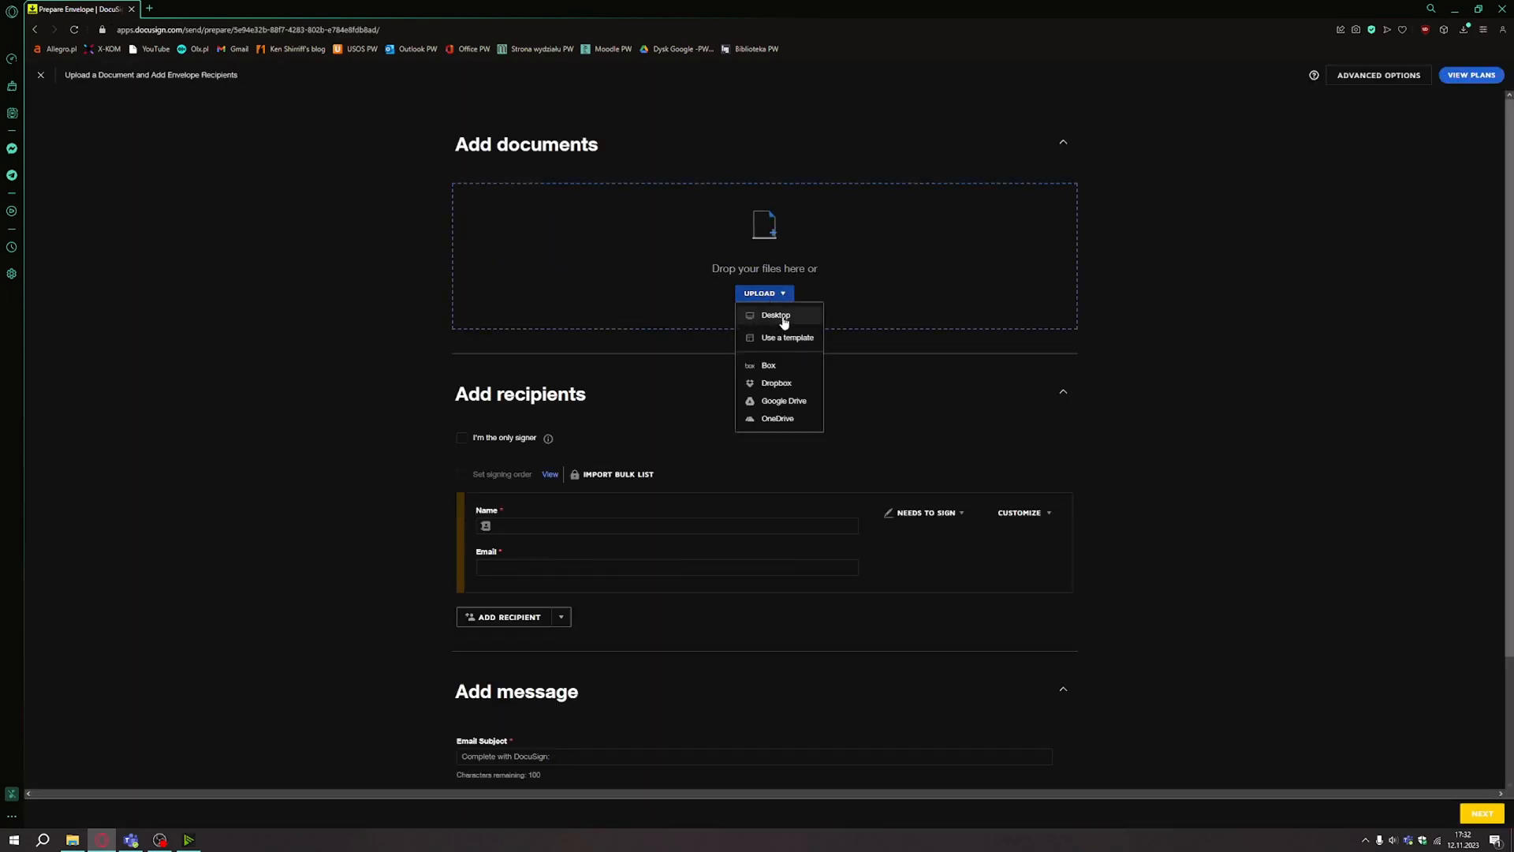
left_click(780, 317)
left_click(781, 394)
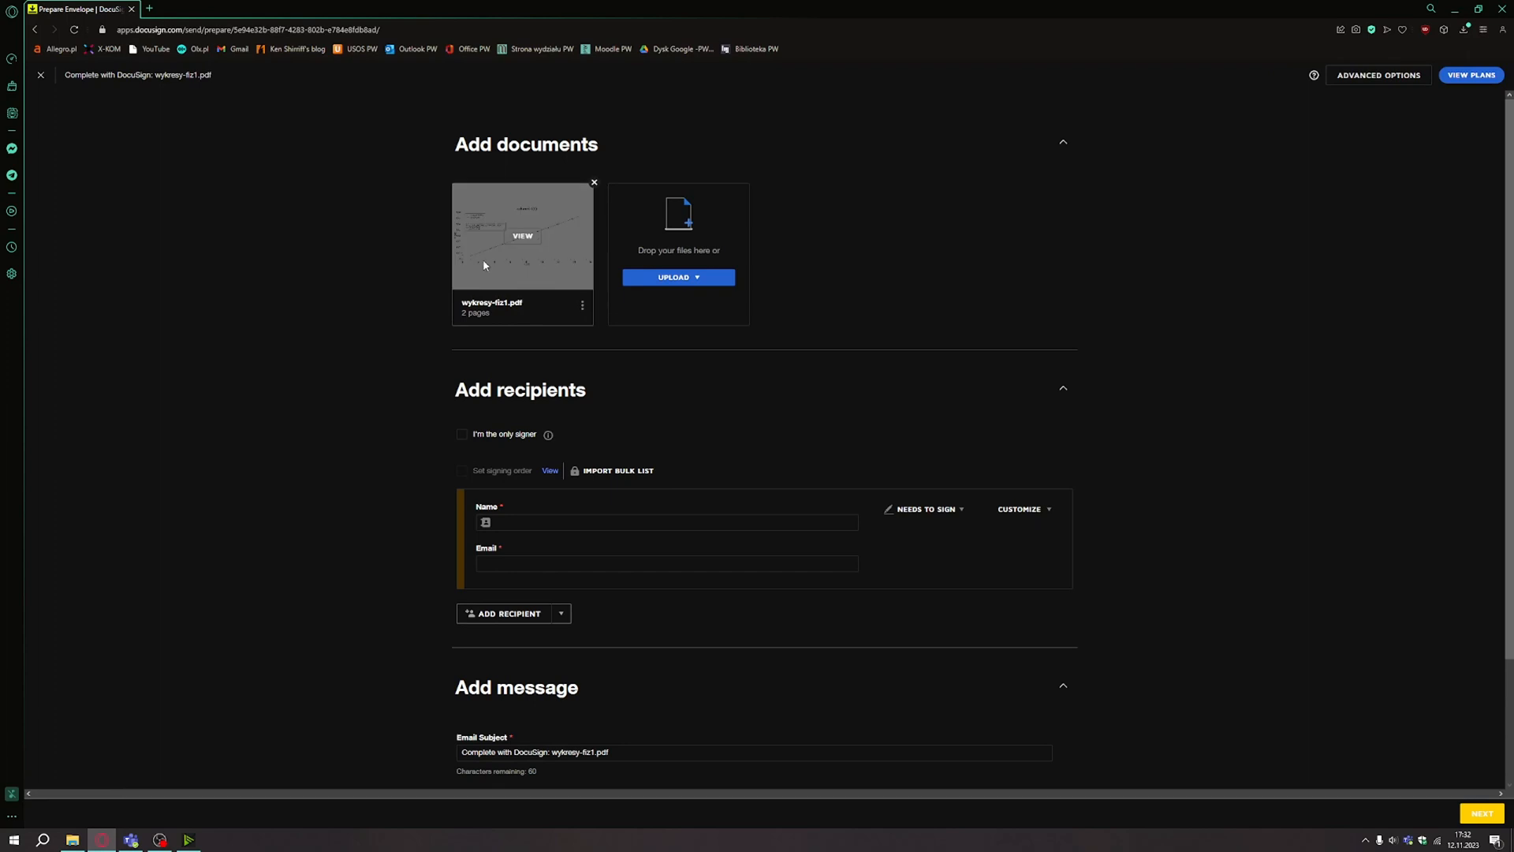
Make myself the only signer, set the subject to 'Check for authenticity', and proceed to sign.
left_click(501, 435)
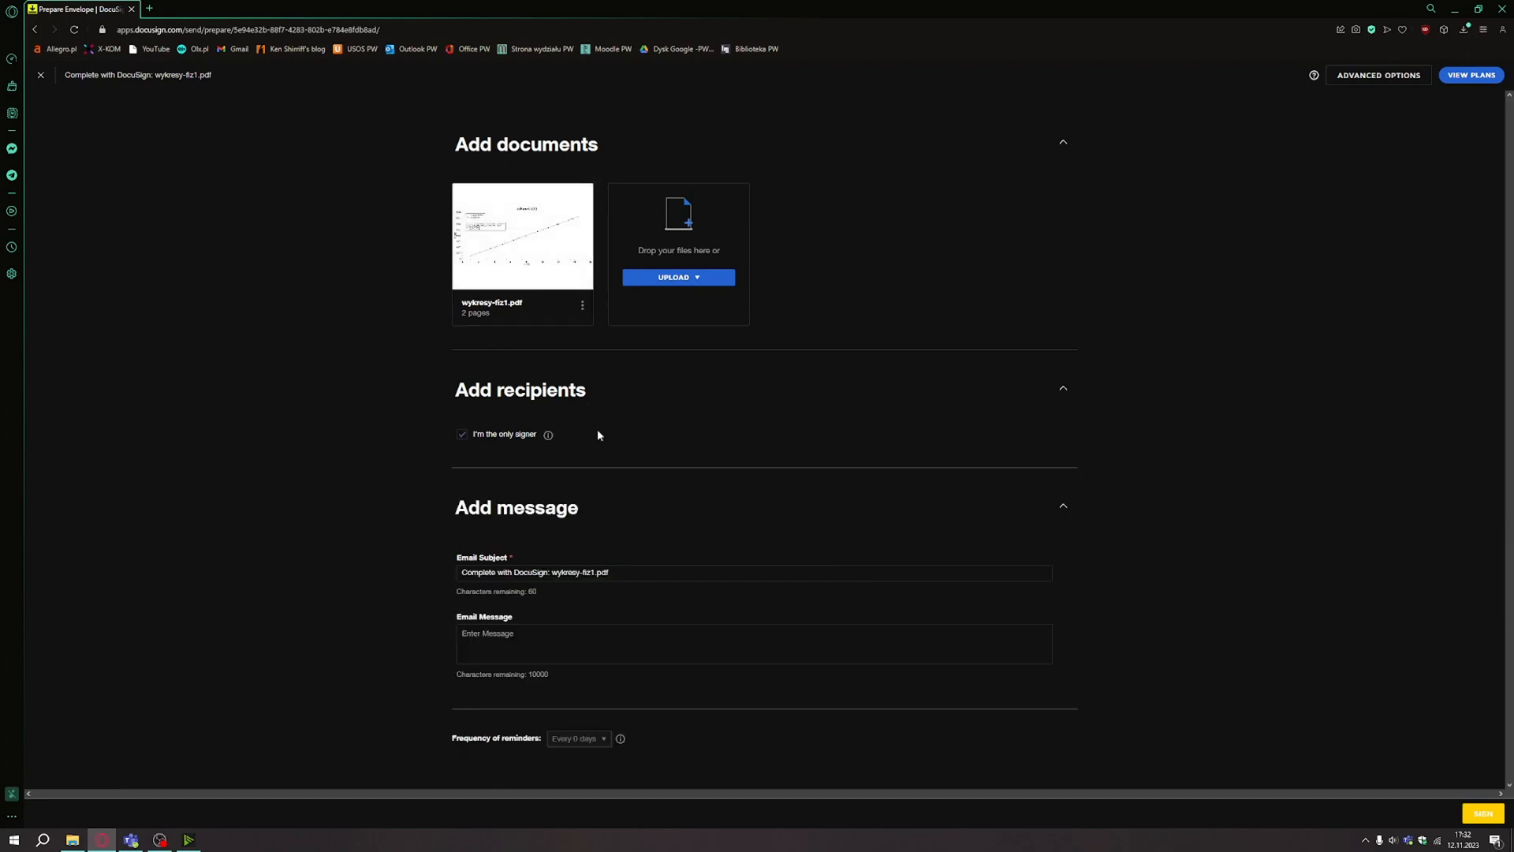
left_click_drag(634, 575, 447, 577)
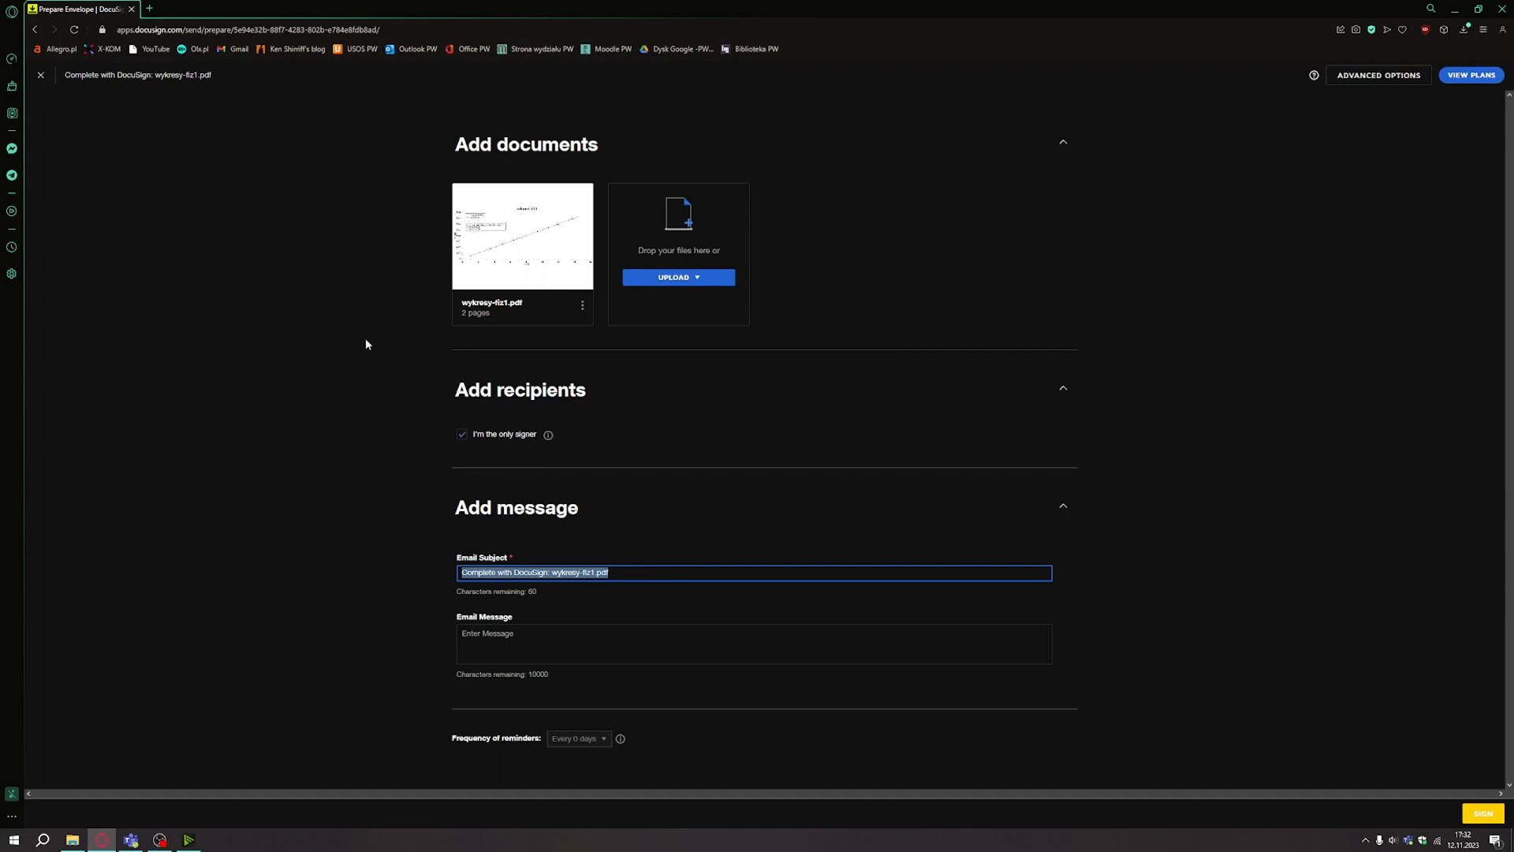
type("Check for")
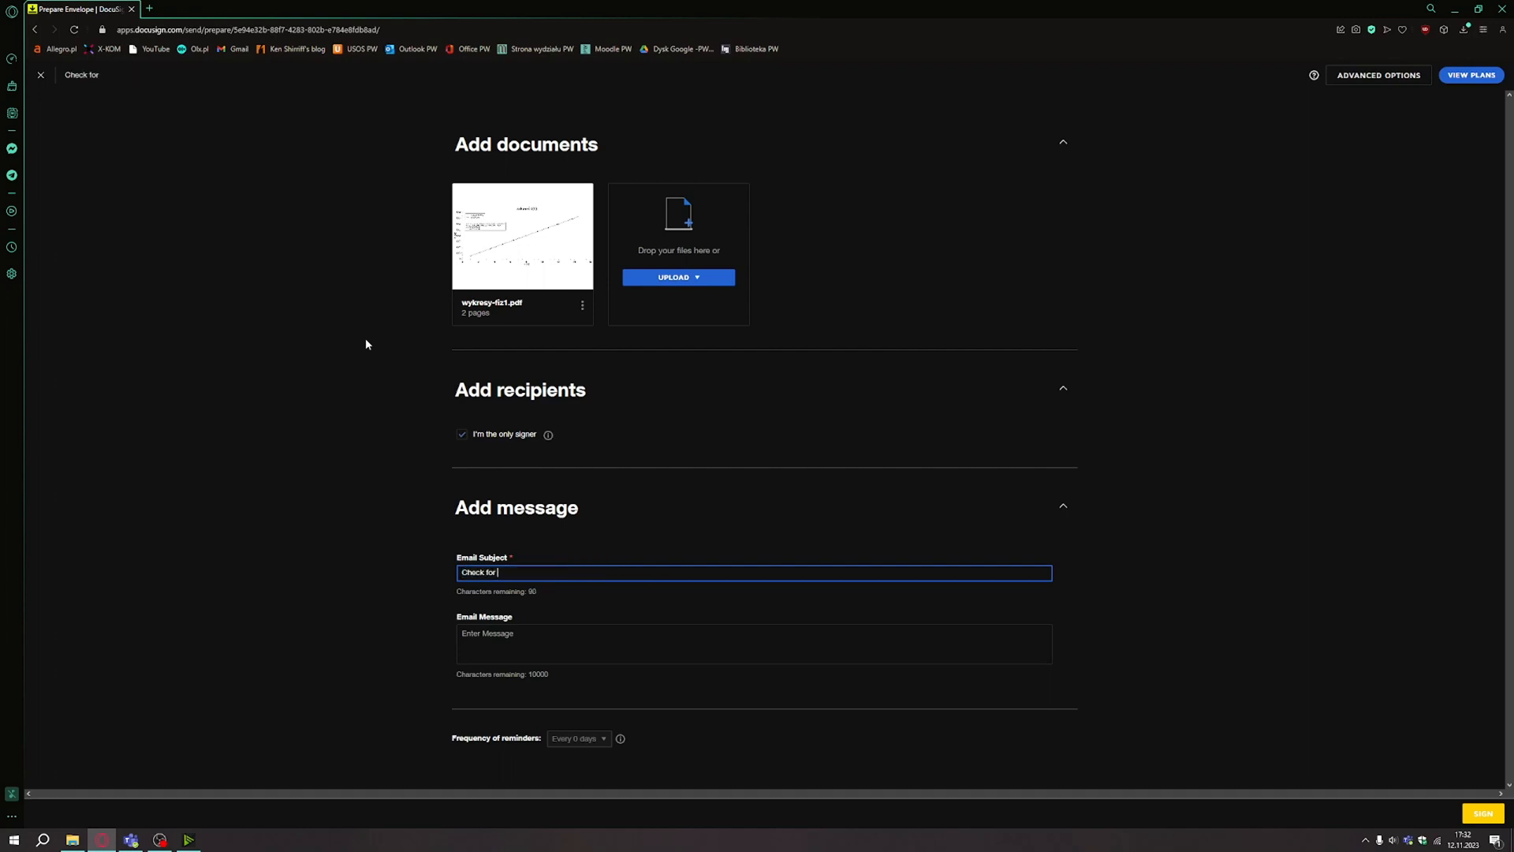
type(" authenticity")
key("Tab")
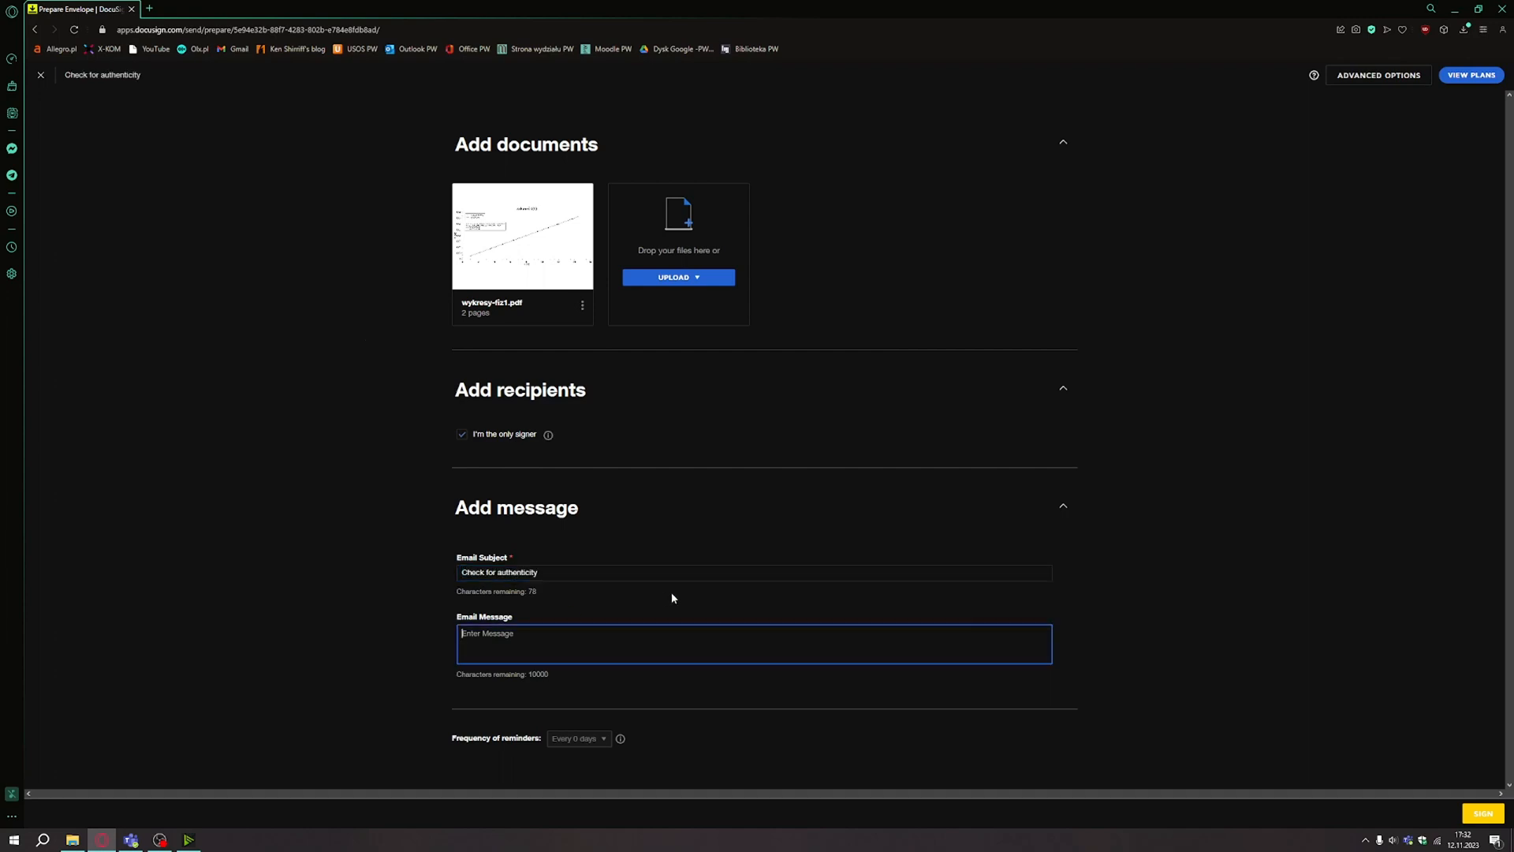
left_click(1492, 816)
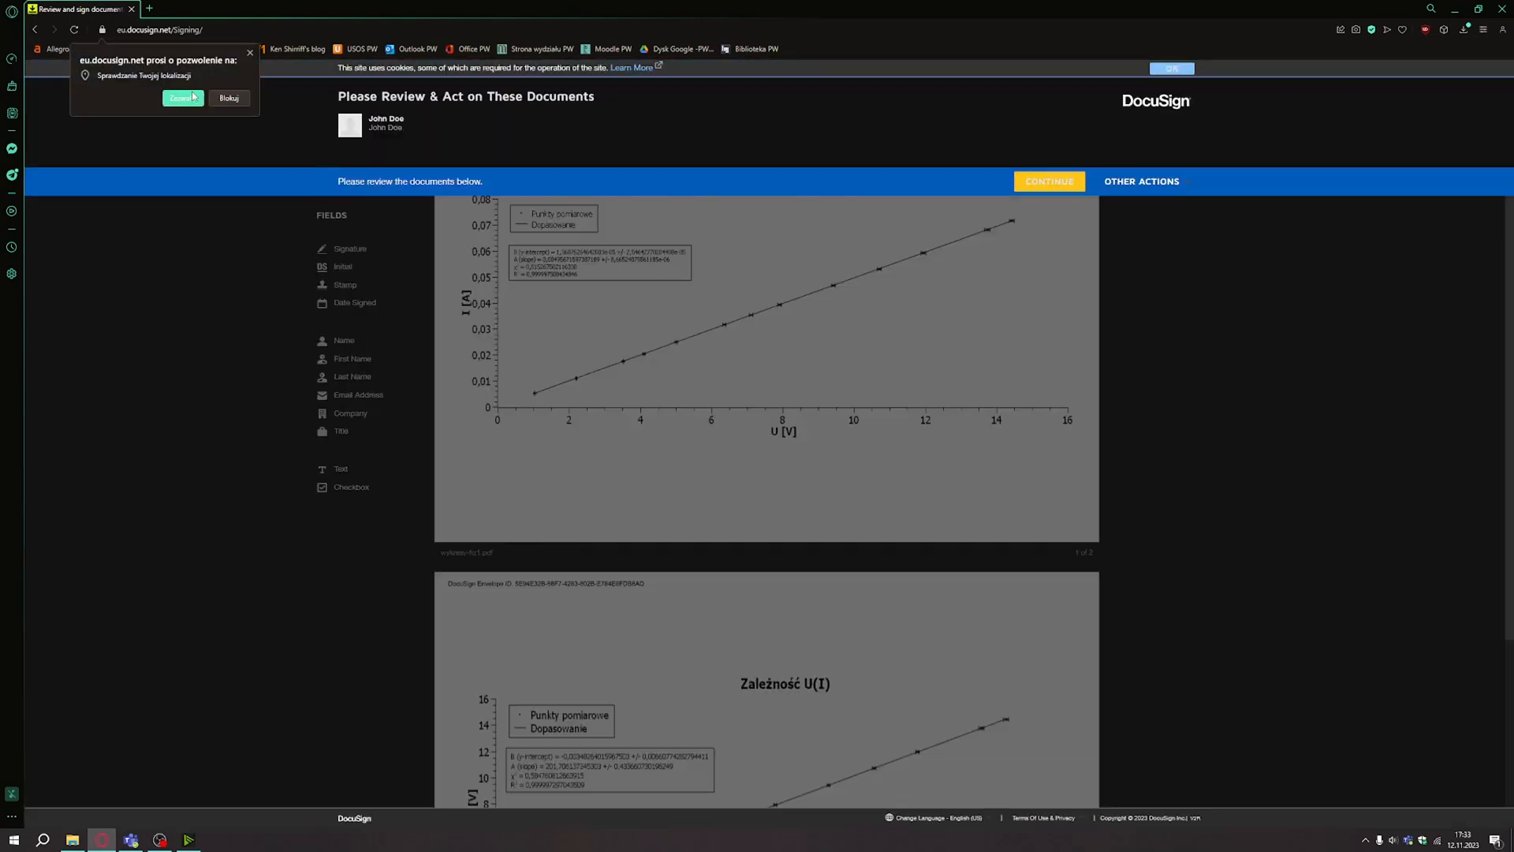
Allow the location request and continue into the signing view.
left_click(183, 98)
left_click_drag(339, 182, 495, 186)
left_click(1062, 187)
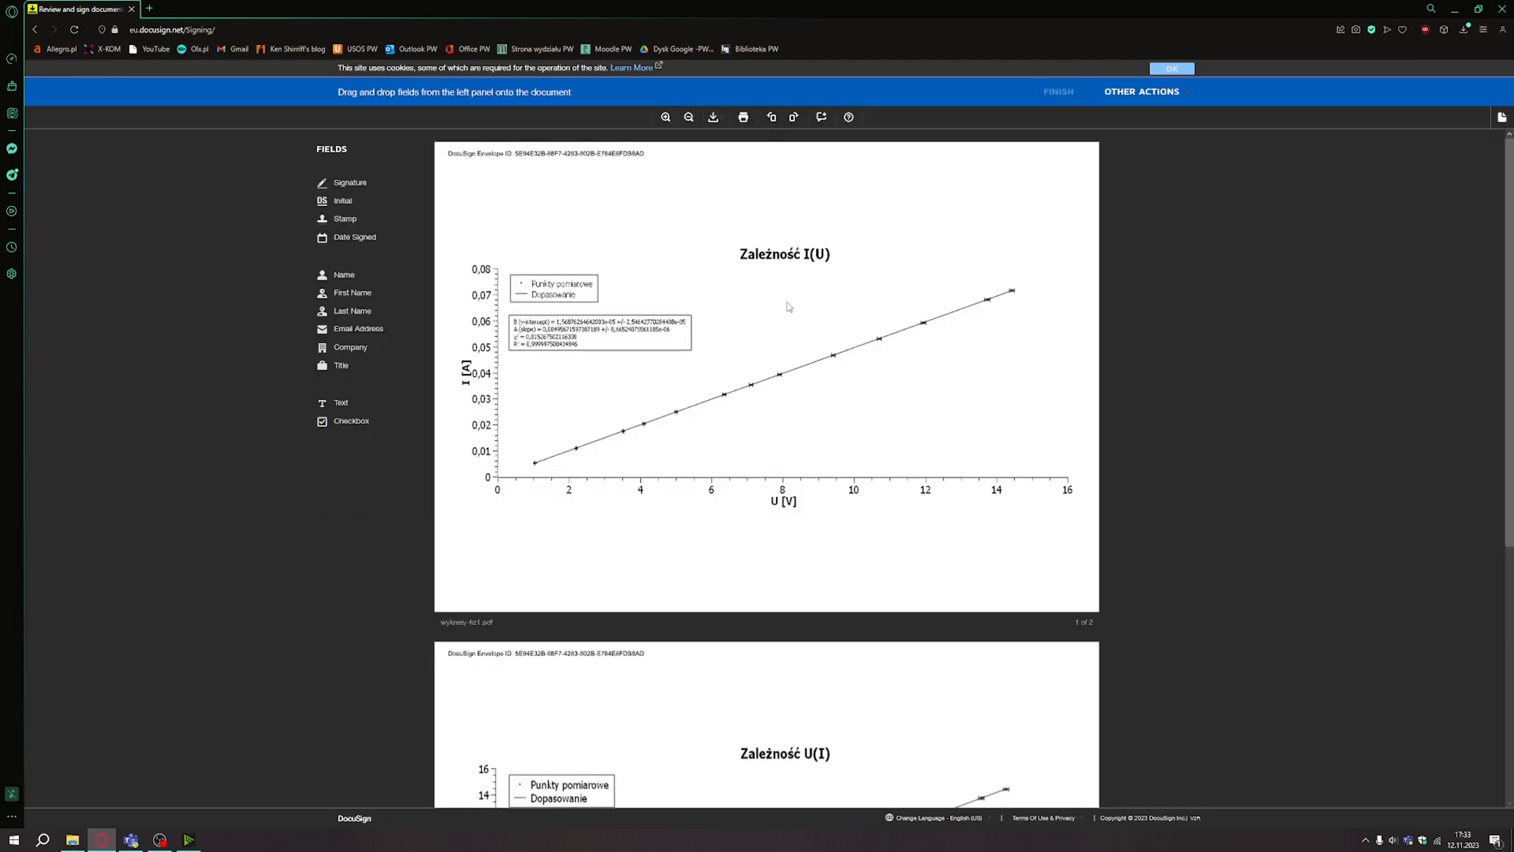
Place a signature field at the lower right of pages 1 and 2, then finish signing.
scroll(788, 307, "down", 5)
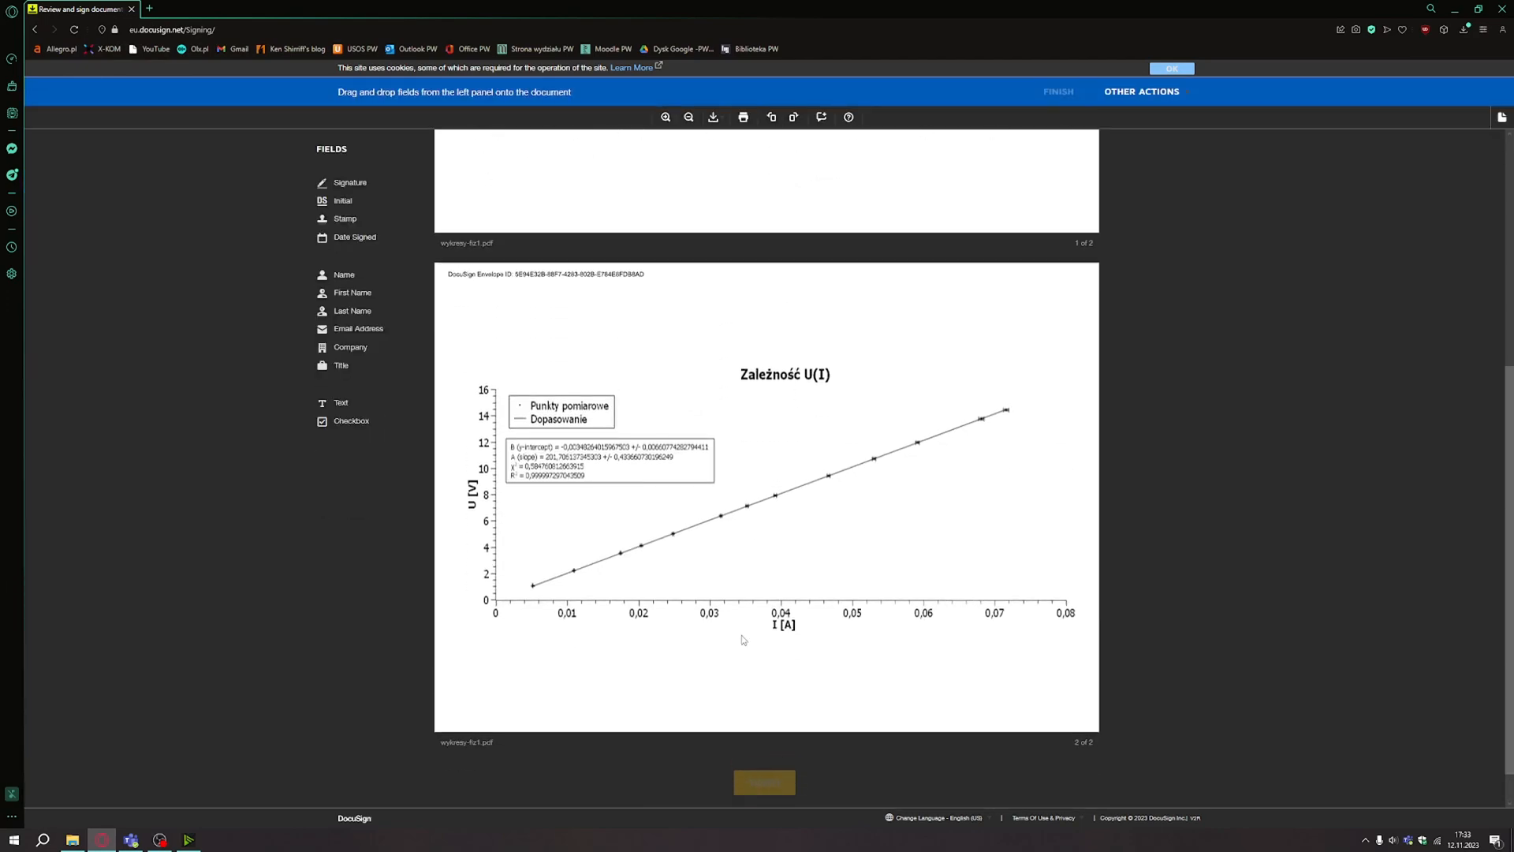
scroll(742, 640, "up", 5)
left_click_drag(347, 183, 1013, 560)
scroll(970, 544, "down", 3)
scroll(994, 541, "up", 3)
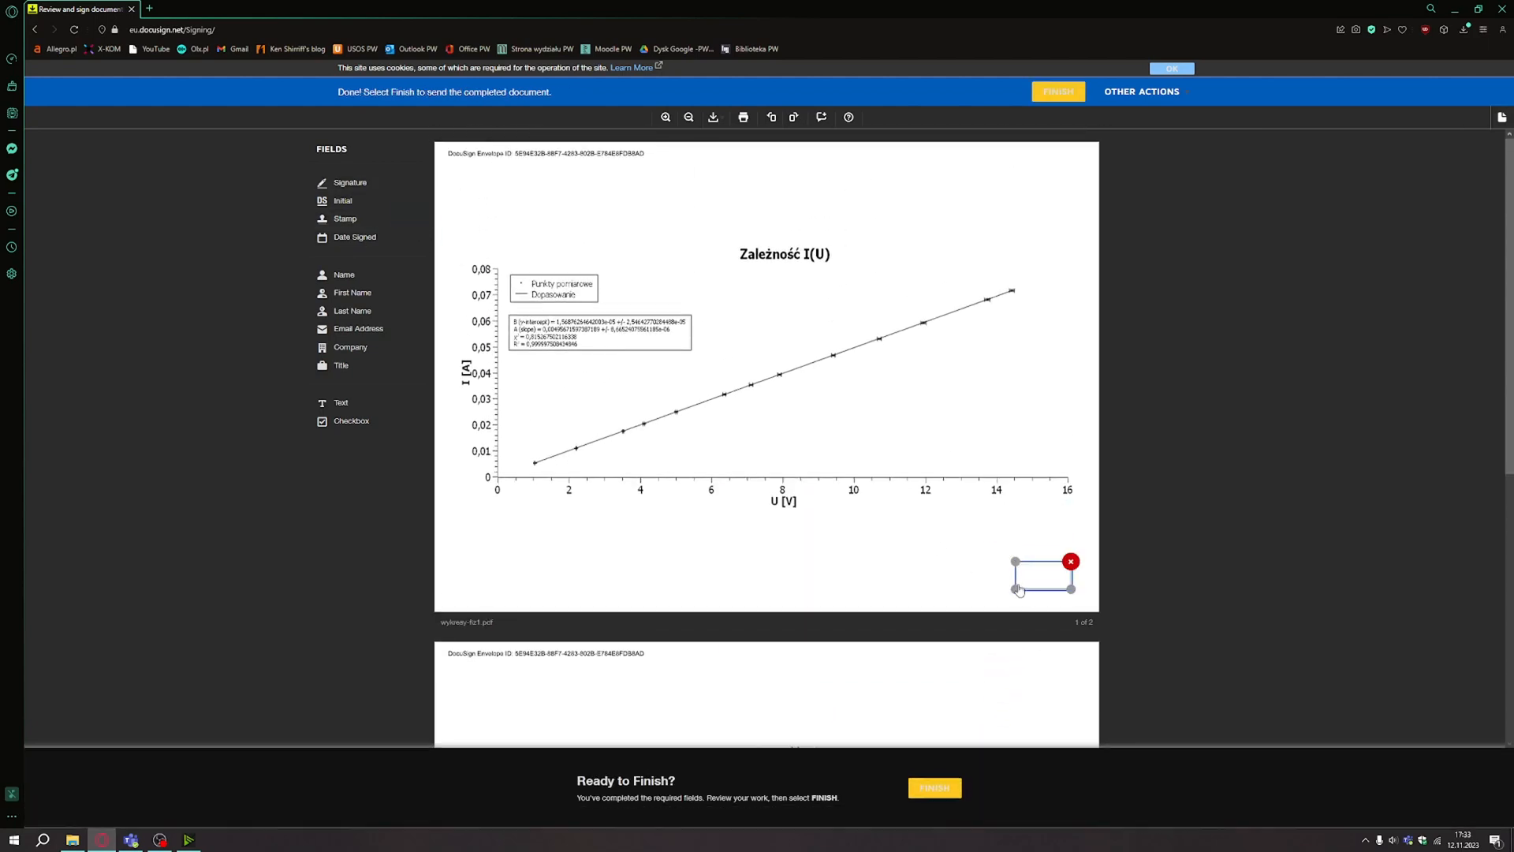
scroll(893, 614, "down", 3)
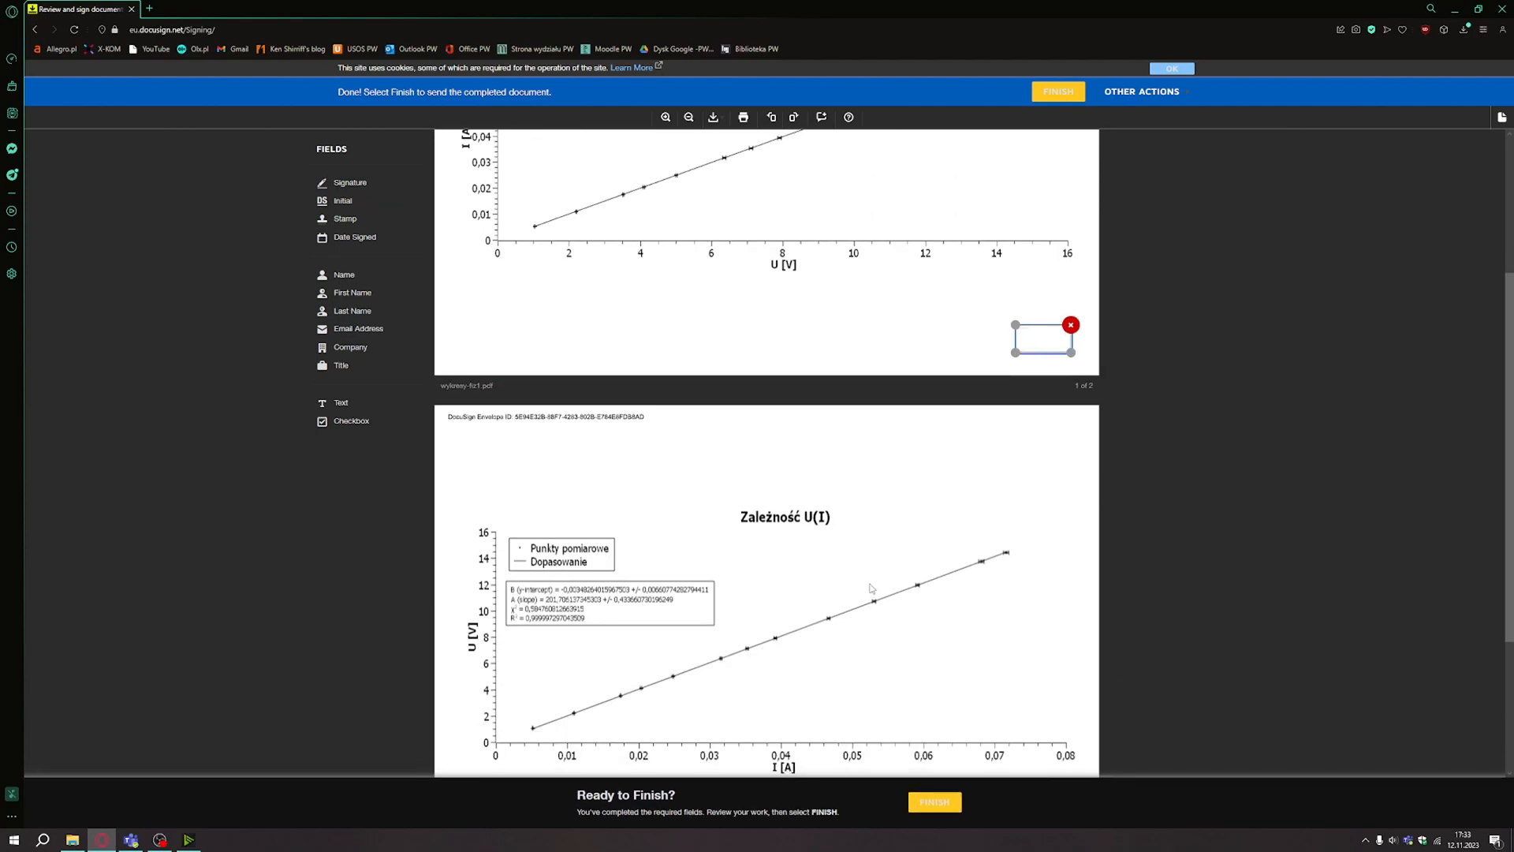
scroll(871, 588, "down", 3)
left_click_drag(341, 200, 1027, 658)
scroll(896, 700, "down", 2)
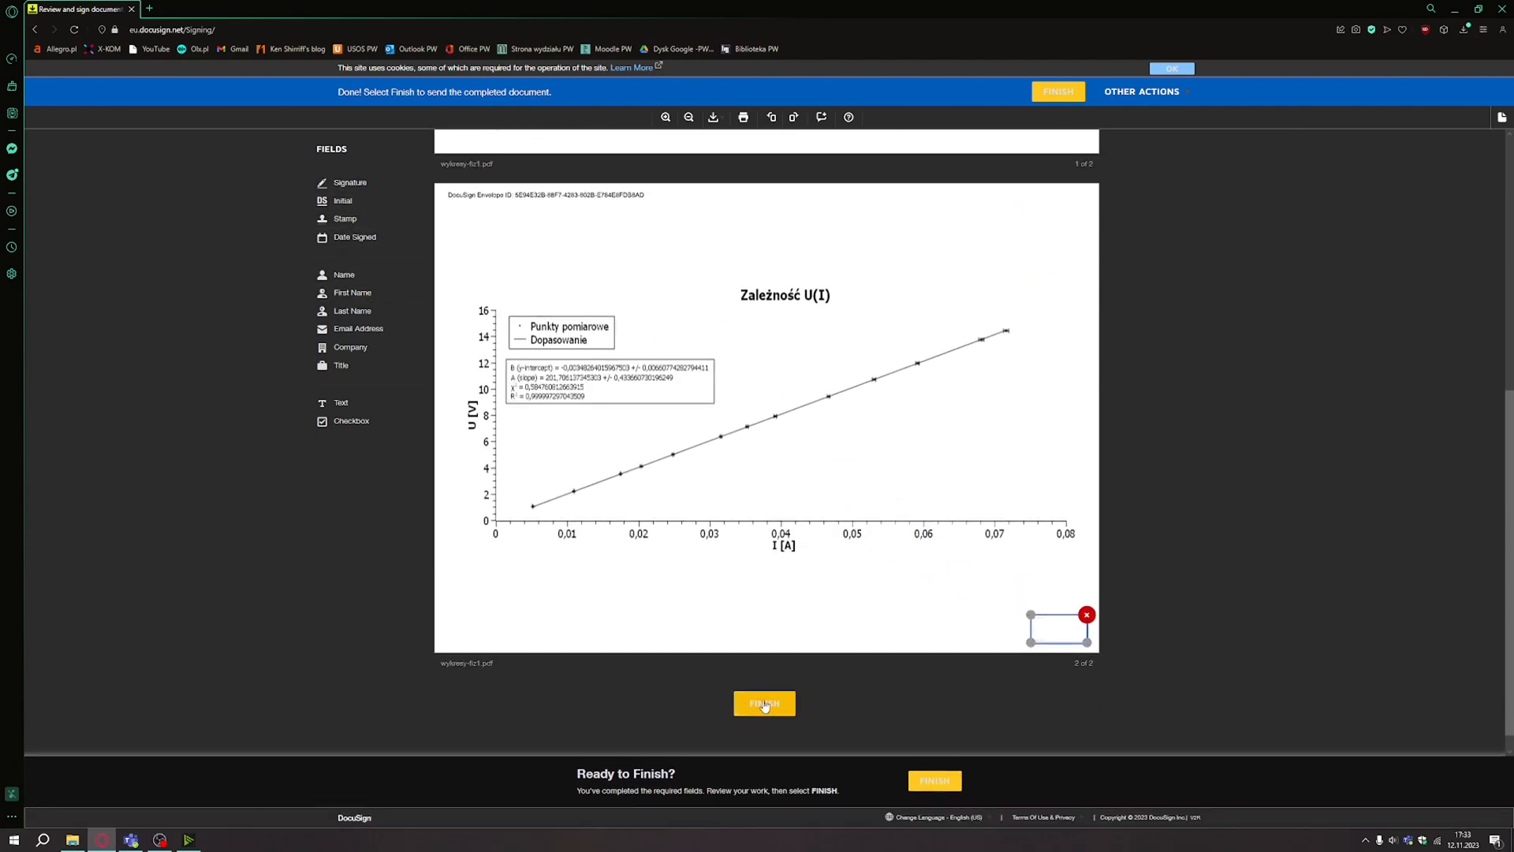
left_click(763, 704)
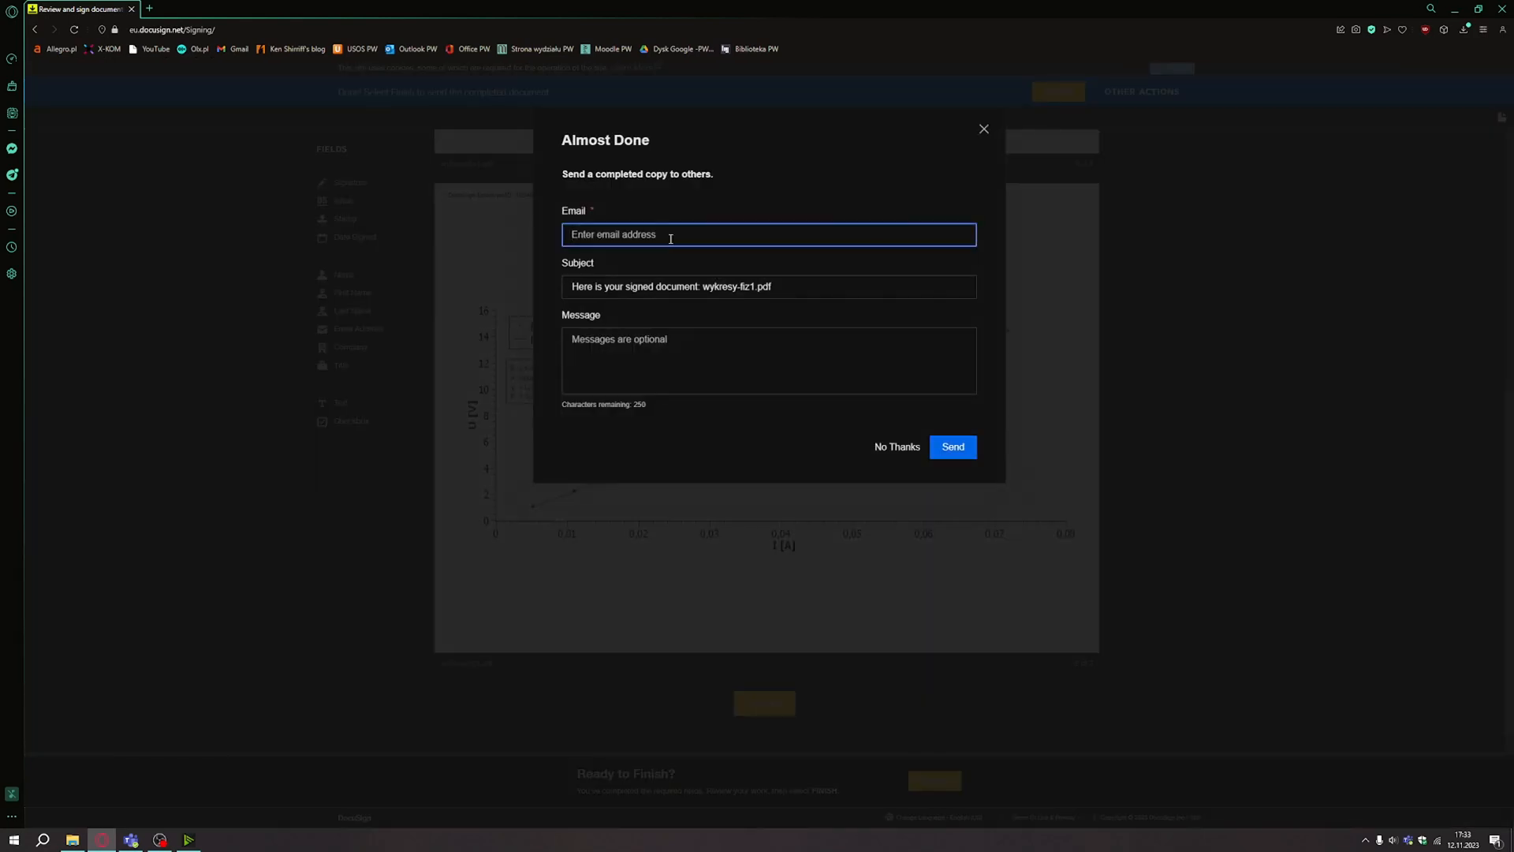
Send the signed copy of wykresy-fiz1.pdf to the recipient's e-mail address.
left_click(963, 455)
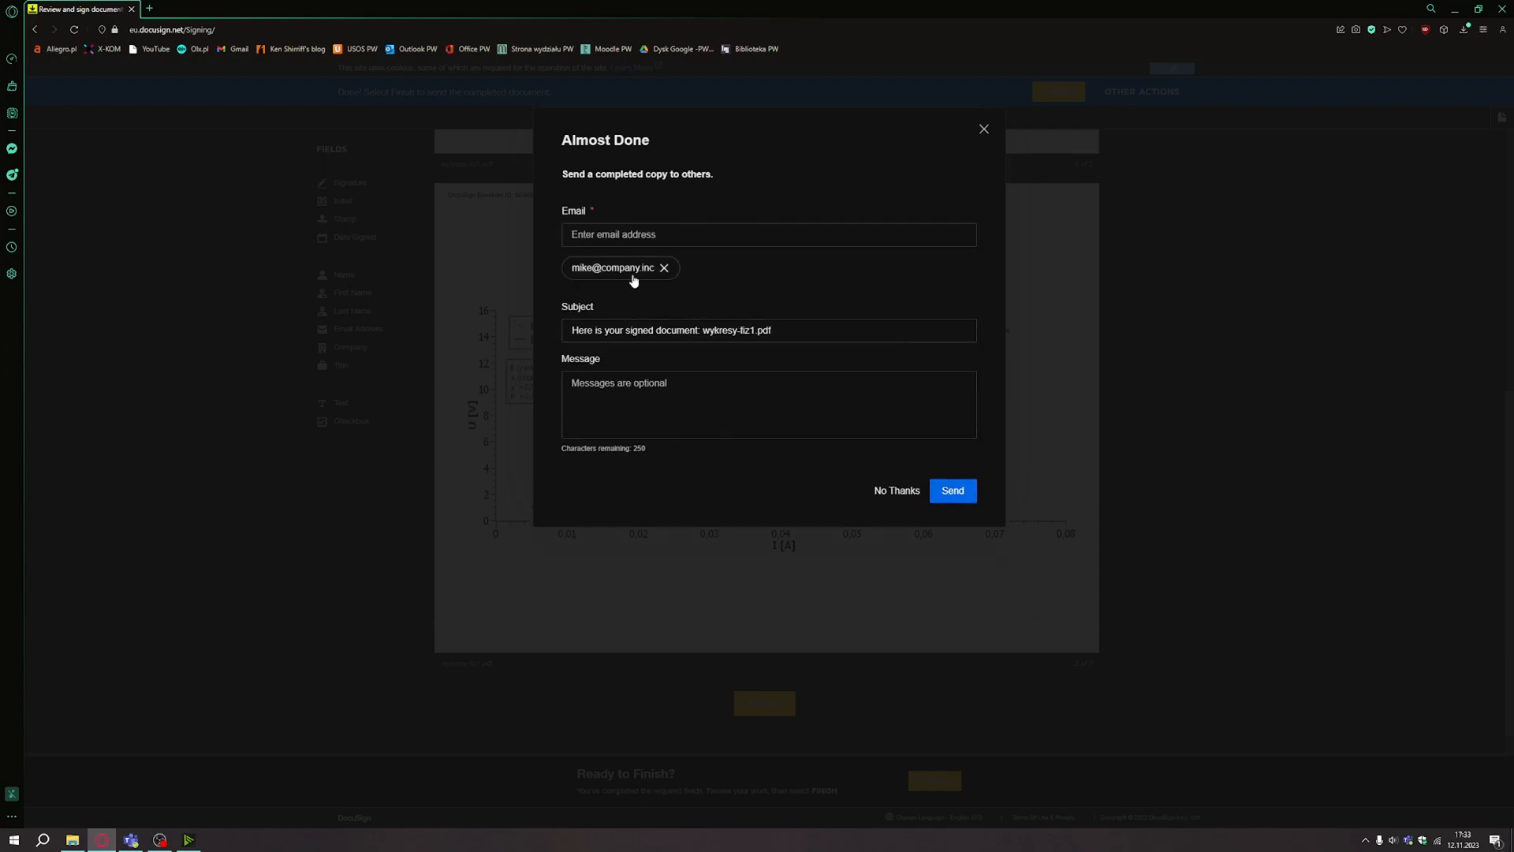
left_click(949, 495)
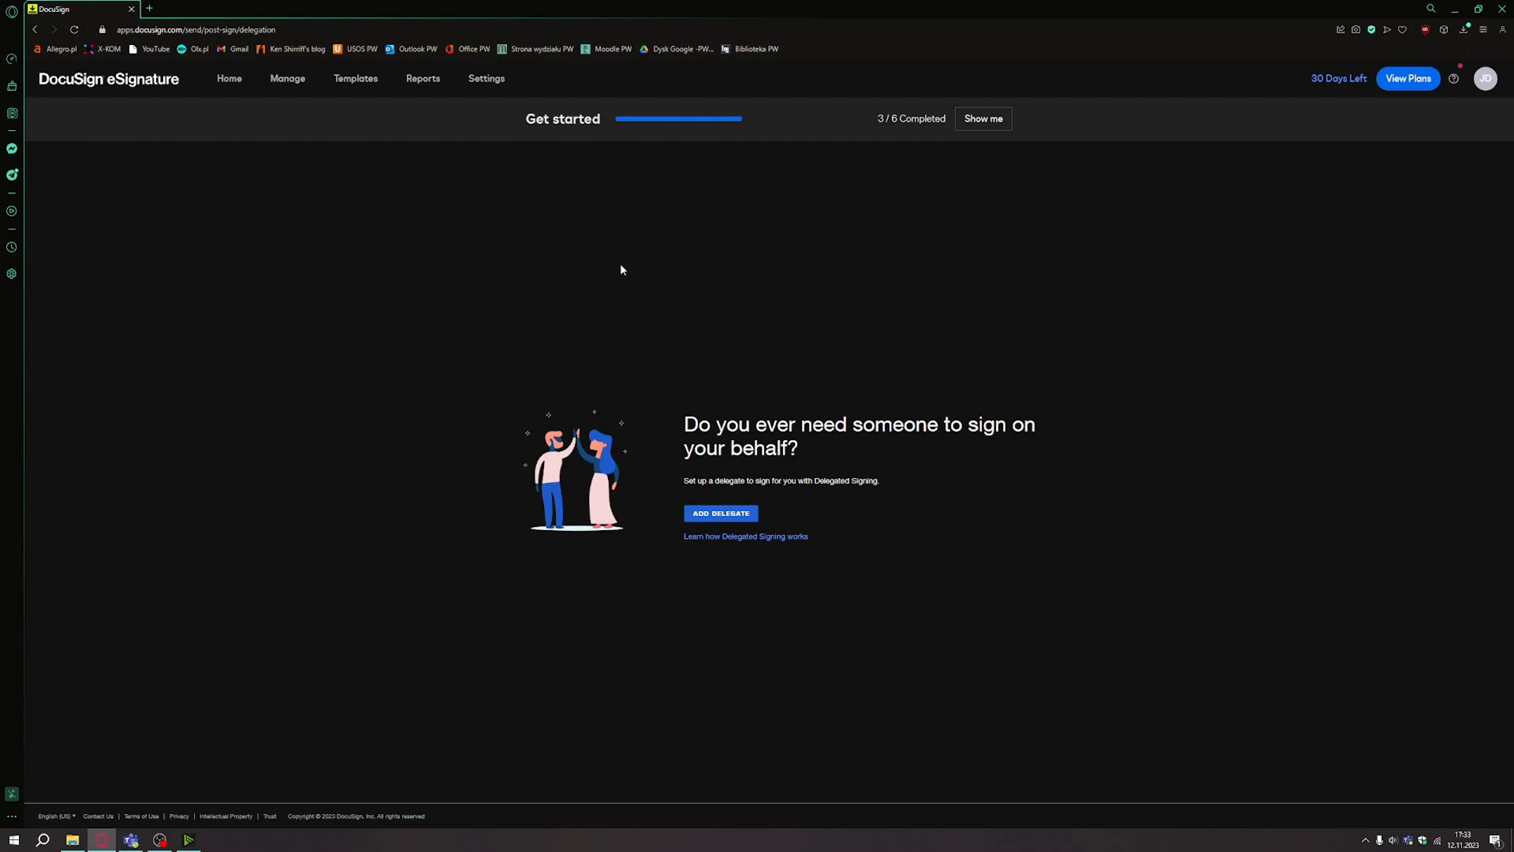
Open the Charts template from the Templates list and start a new envelope from it.
left_click(365, 78)
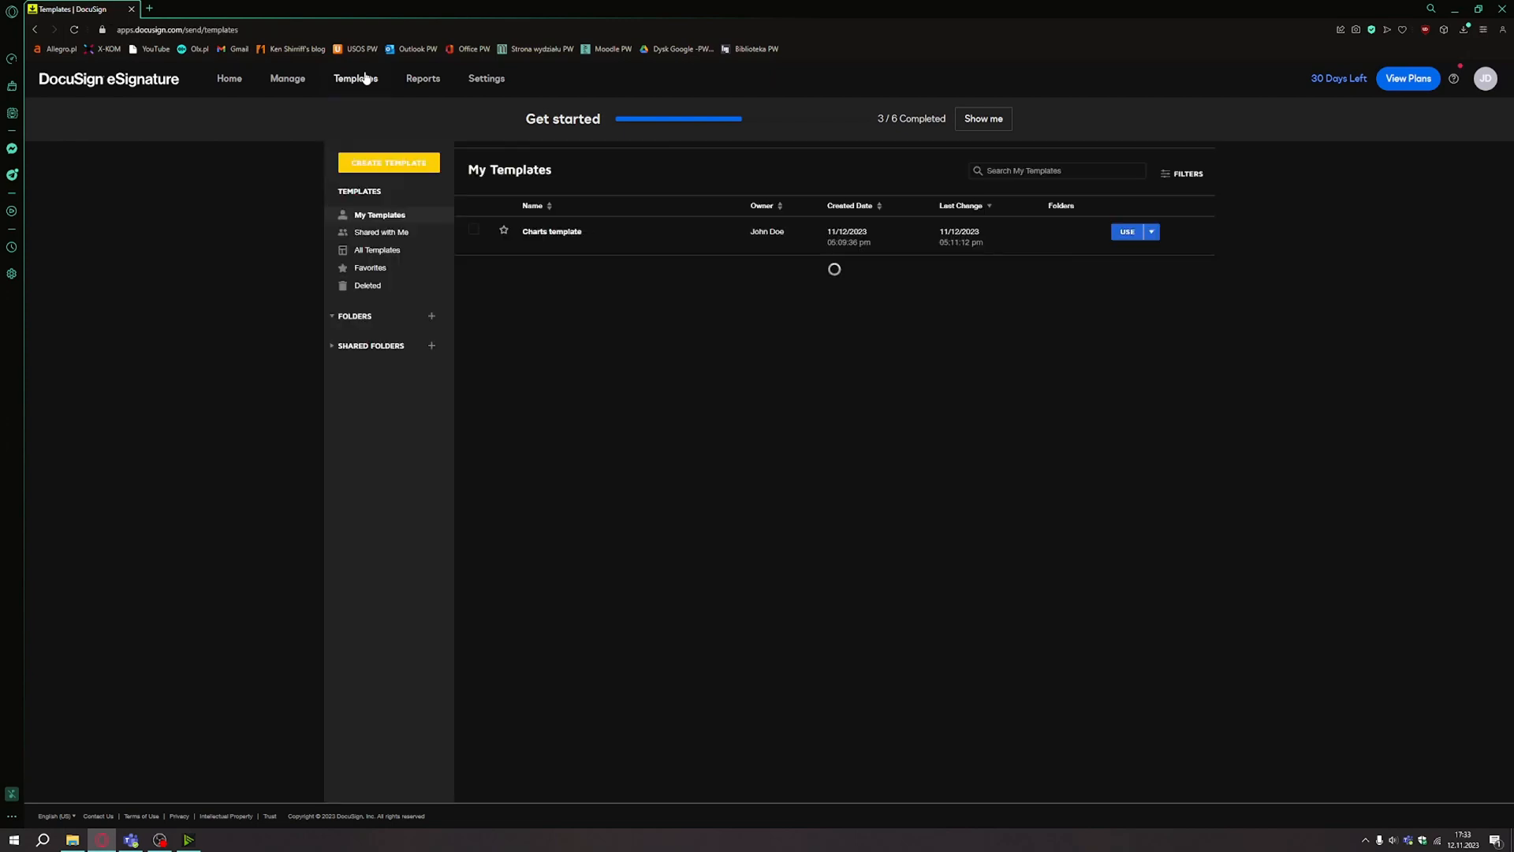
left_click(566, 245)
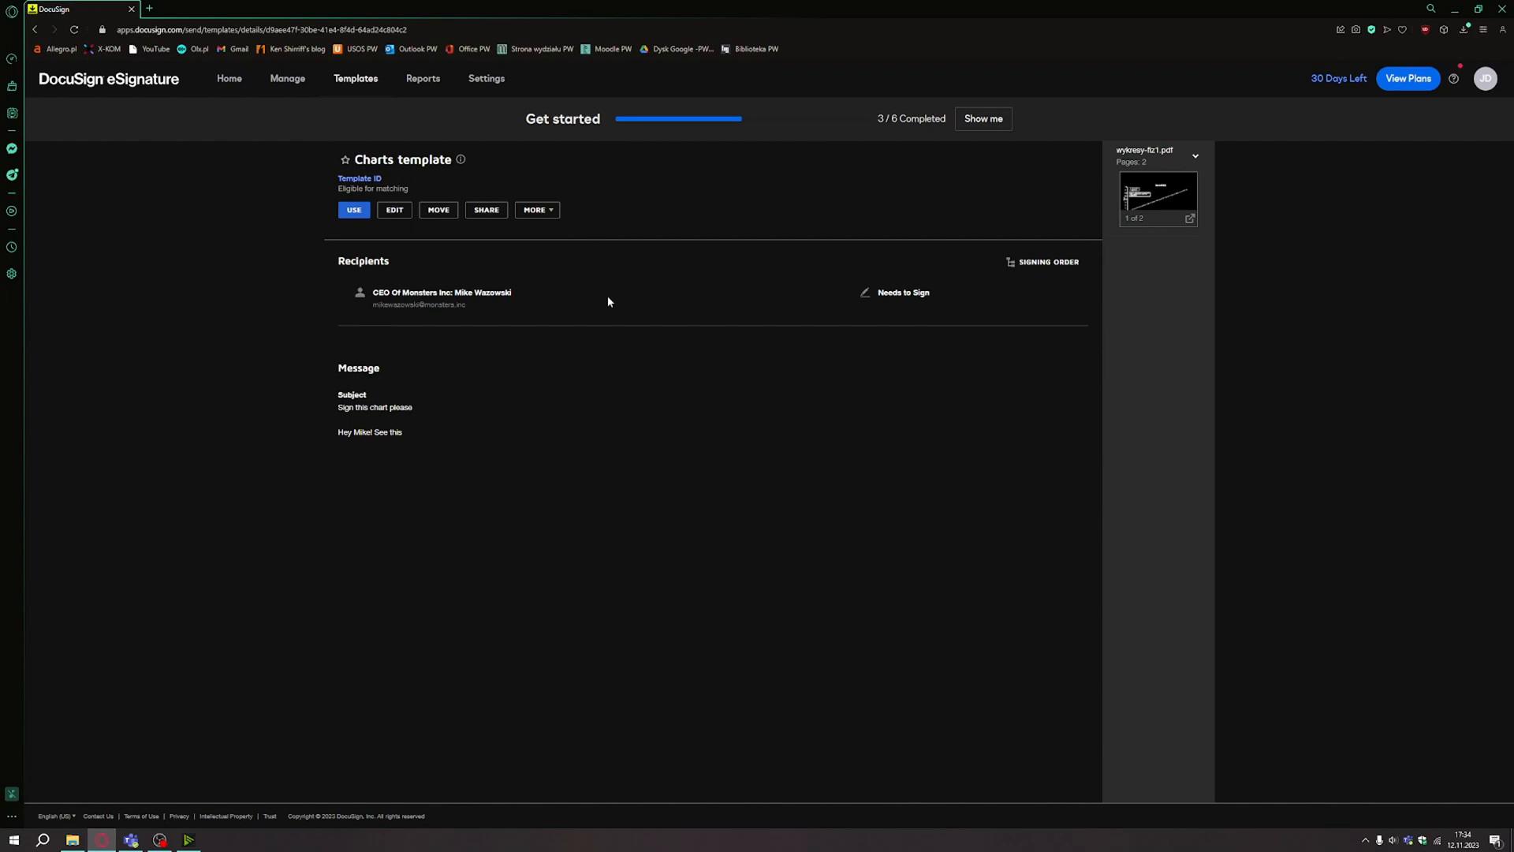
left_click(356, 211)
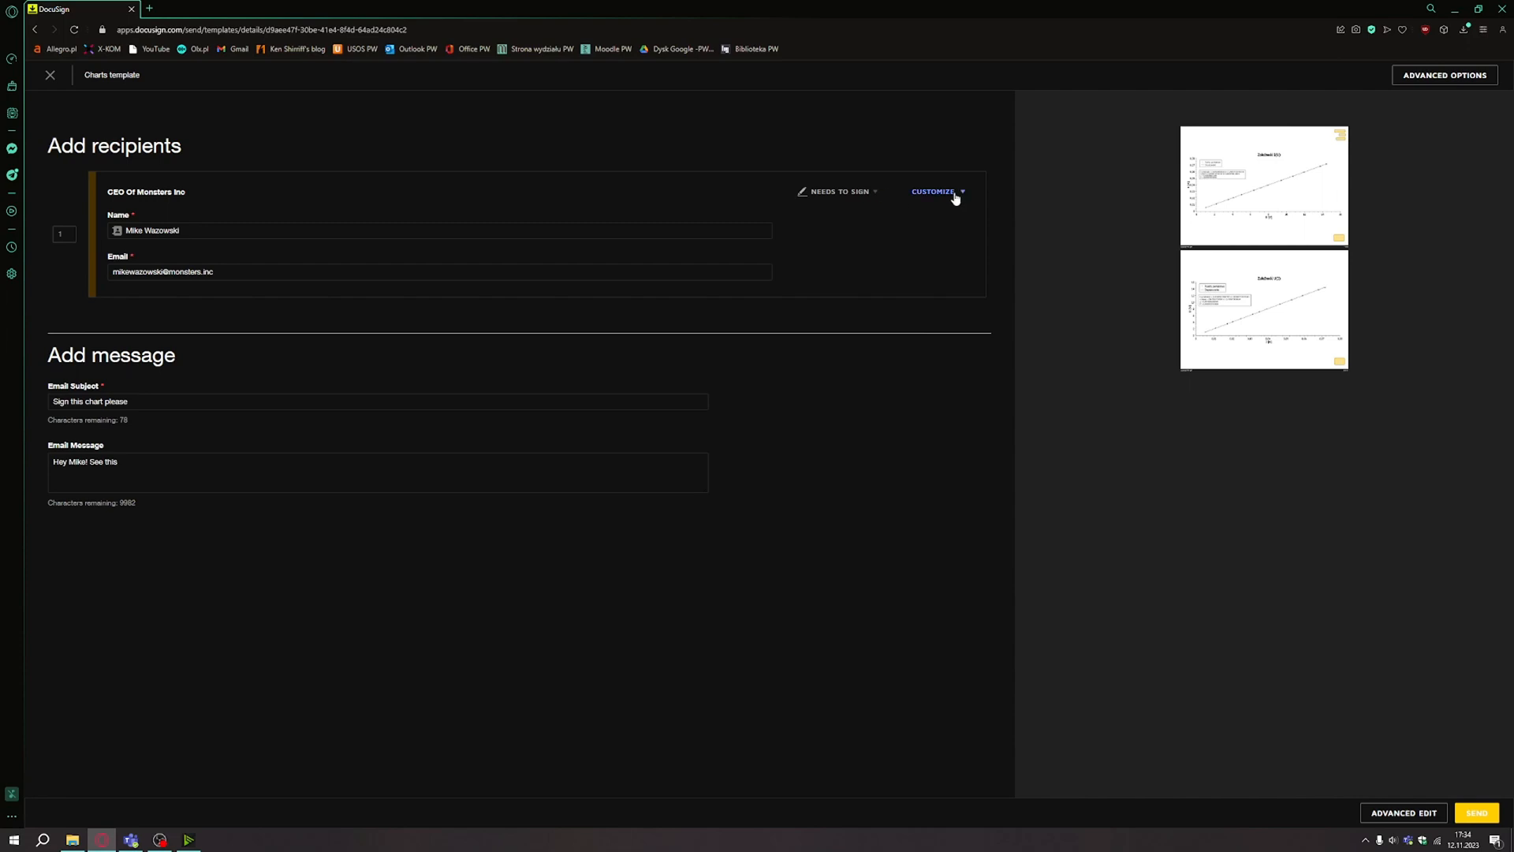
Check the 'Sign this chart please' subject and message, then send the envelope.
left_click(158, 463)
left_click(156, 398)
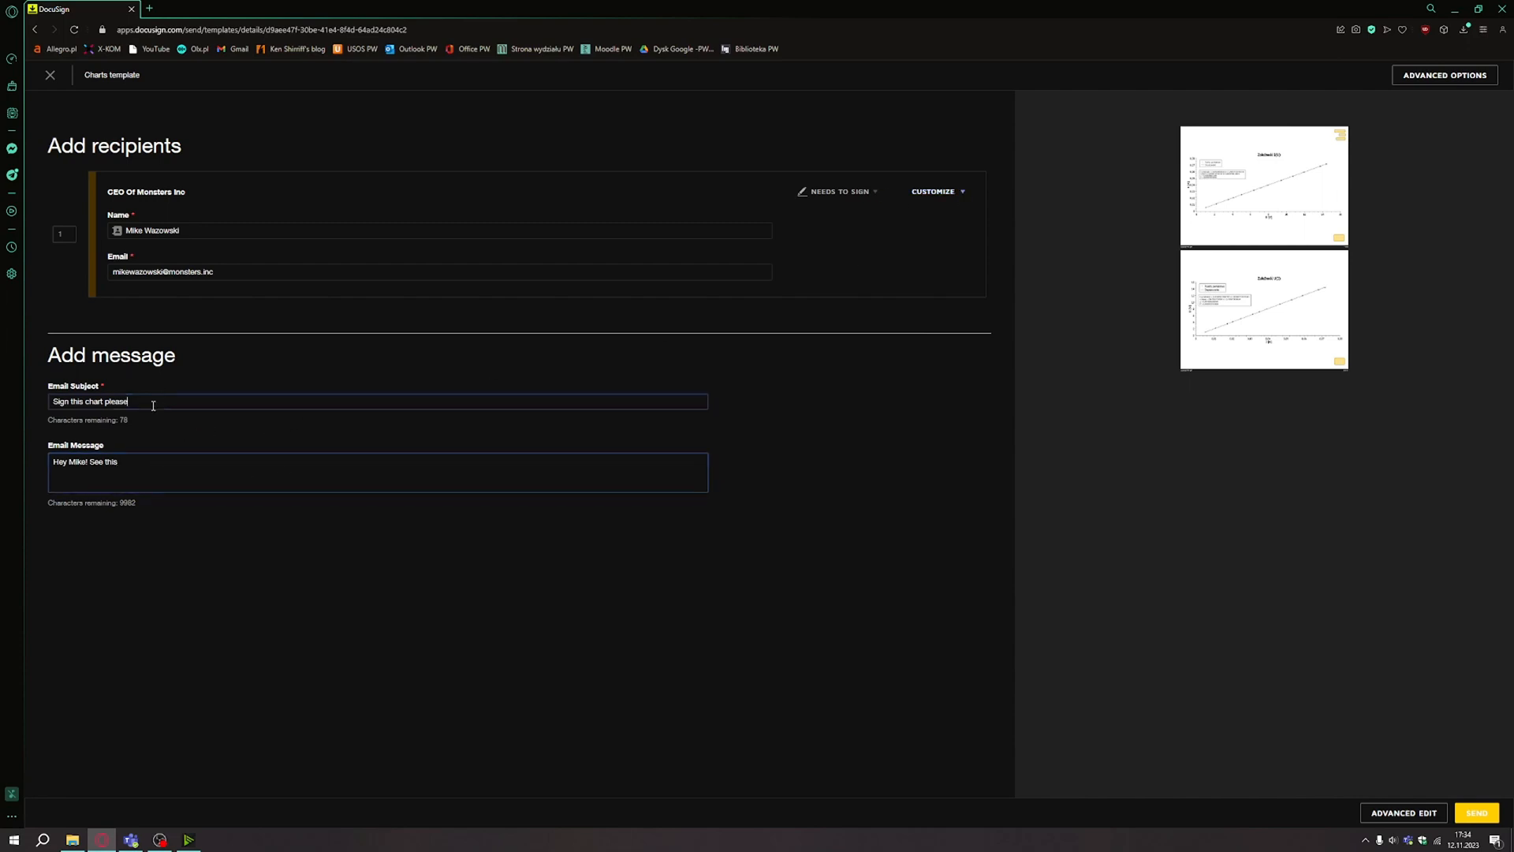
left_click(1471, 813)
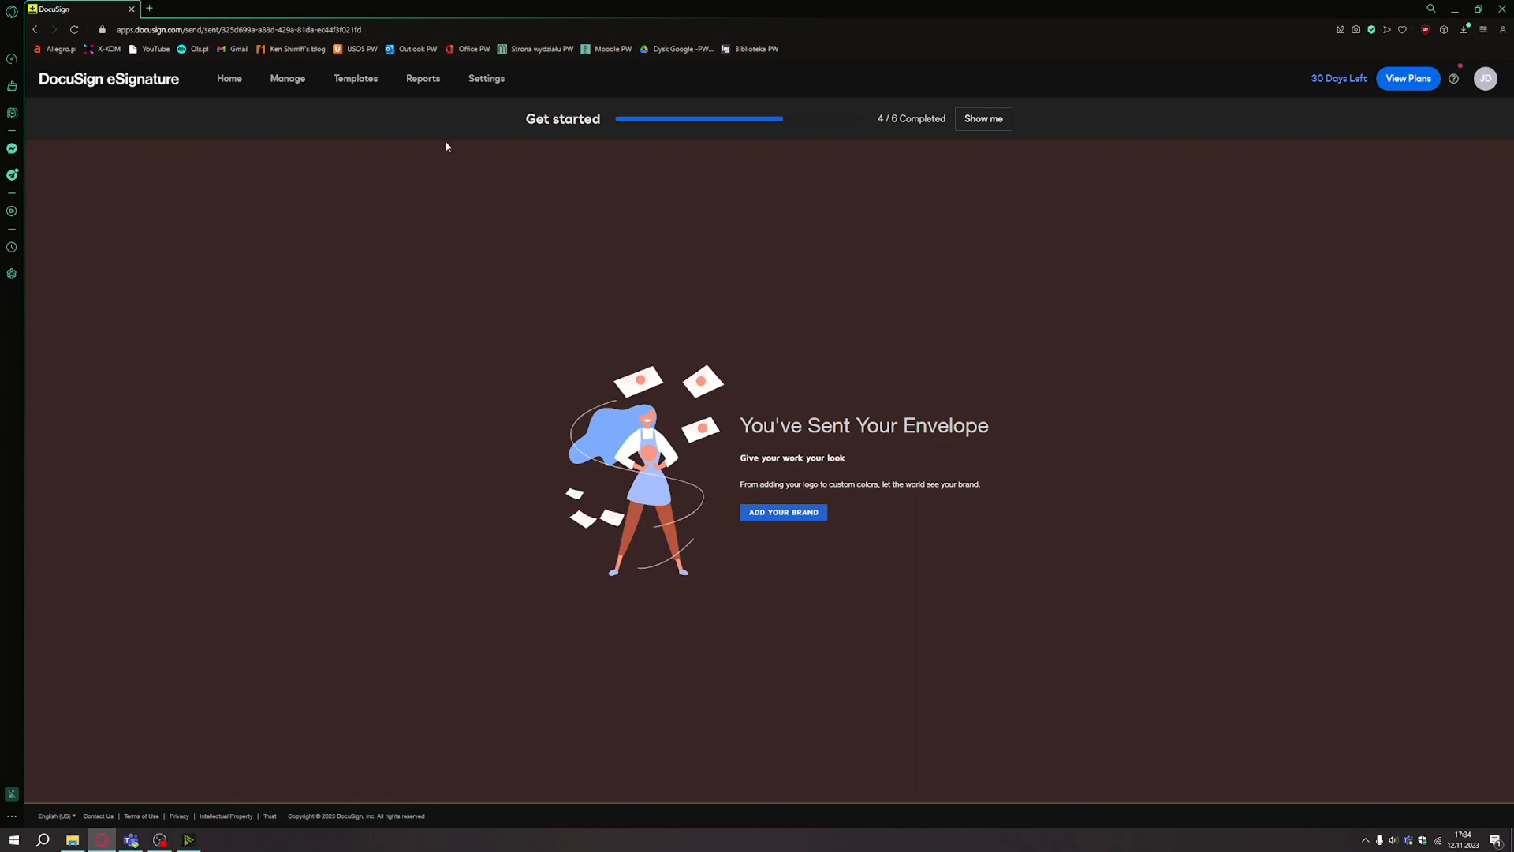
Browse the Reports administrator dashboard, then return to the Home overview.
left_click(423, 80)
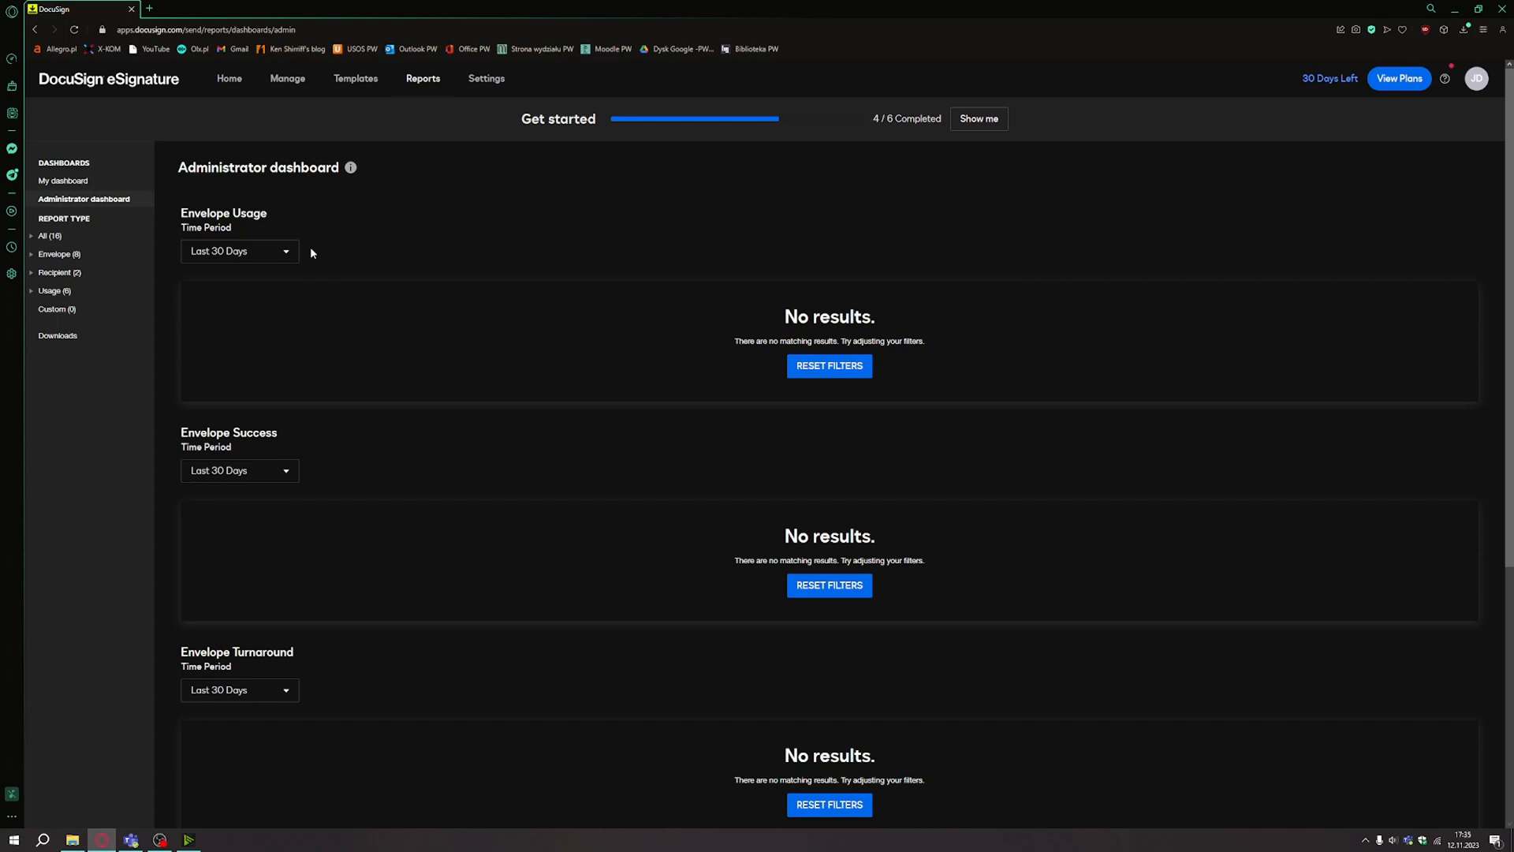
scroll(310, 252, "down", 2)
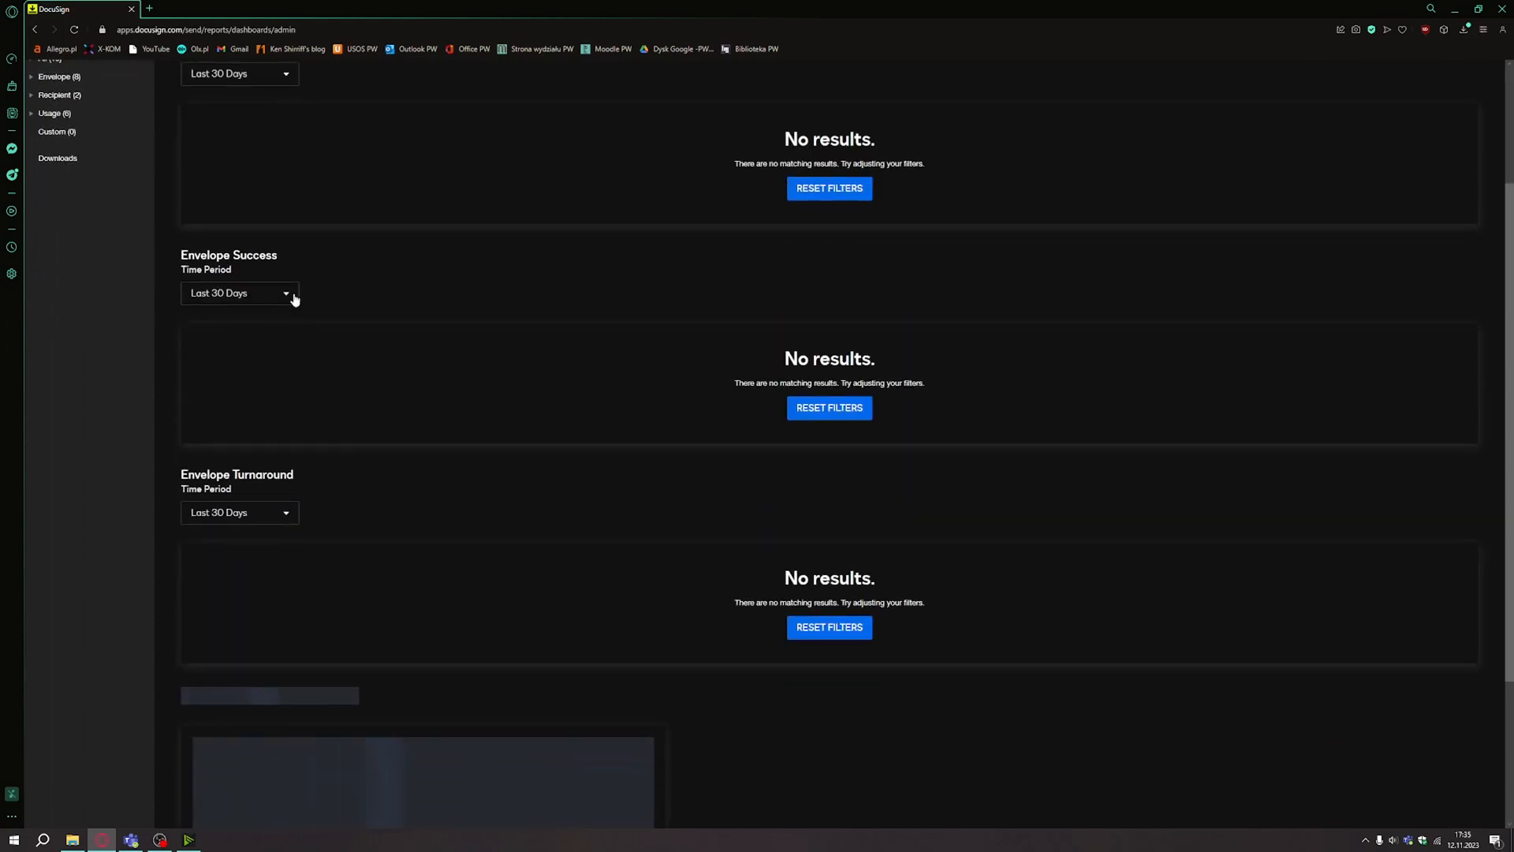
scroll(300, 256, "down", 2)
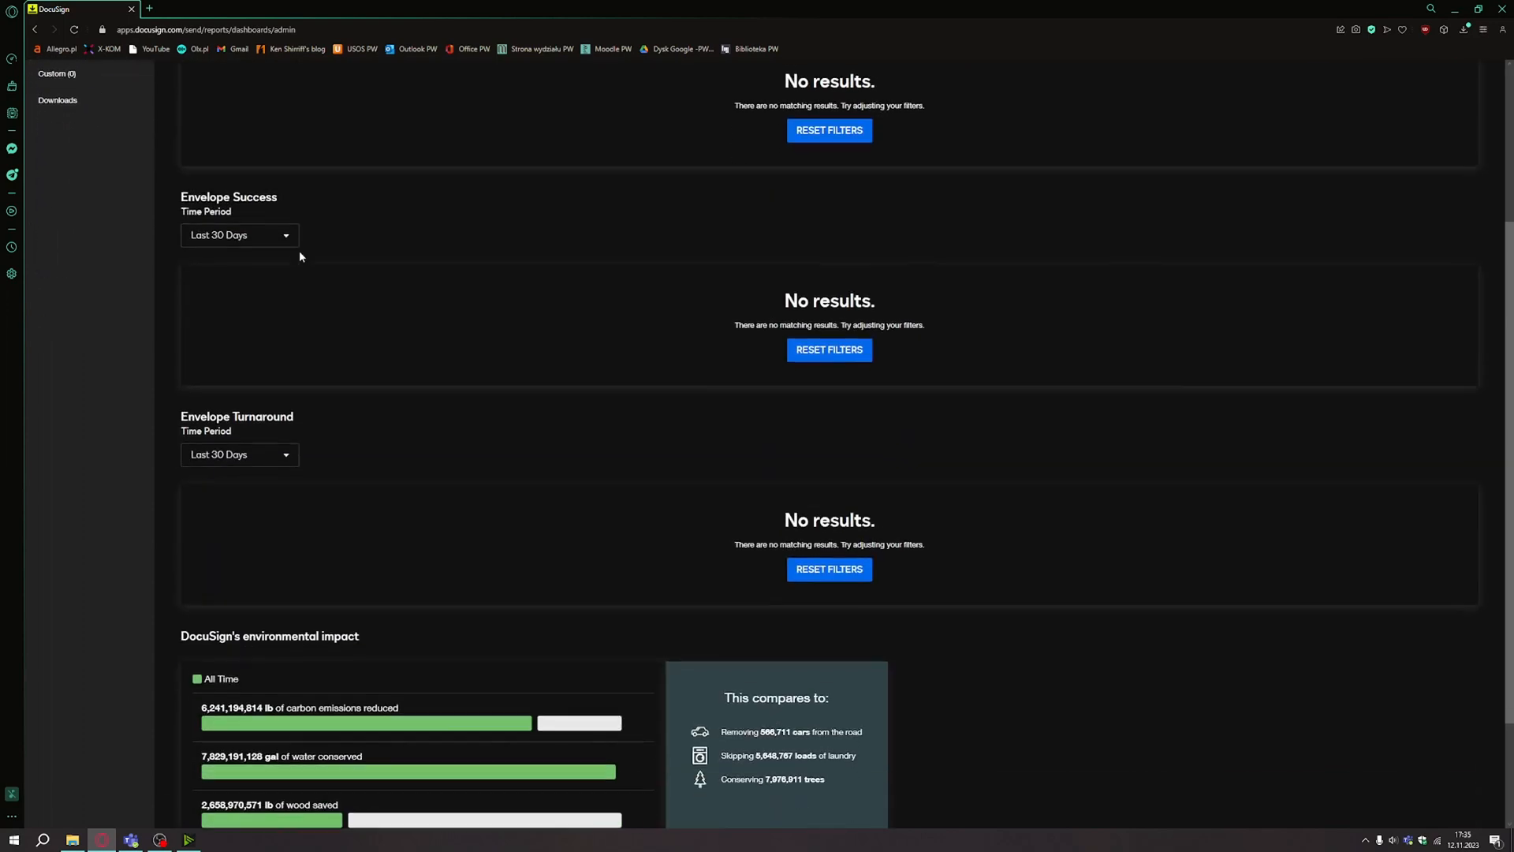
scroll(426, 364, "down", 2)
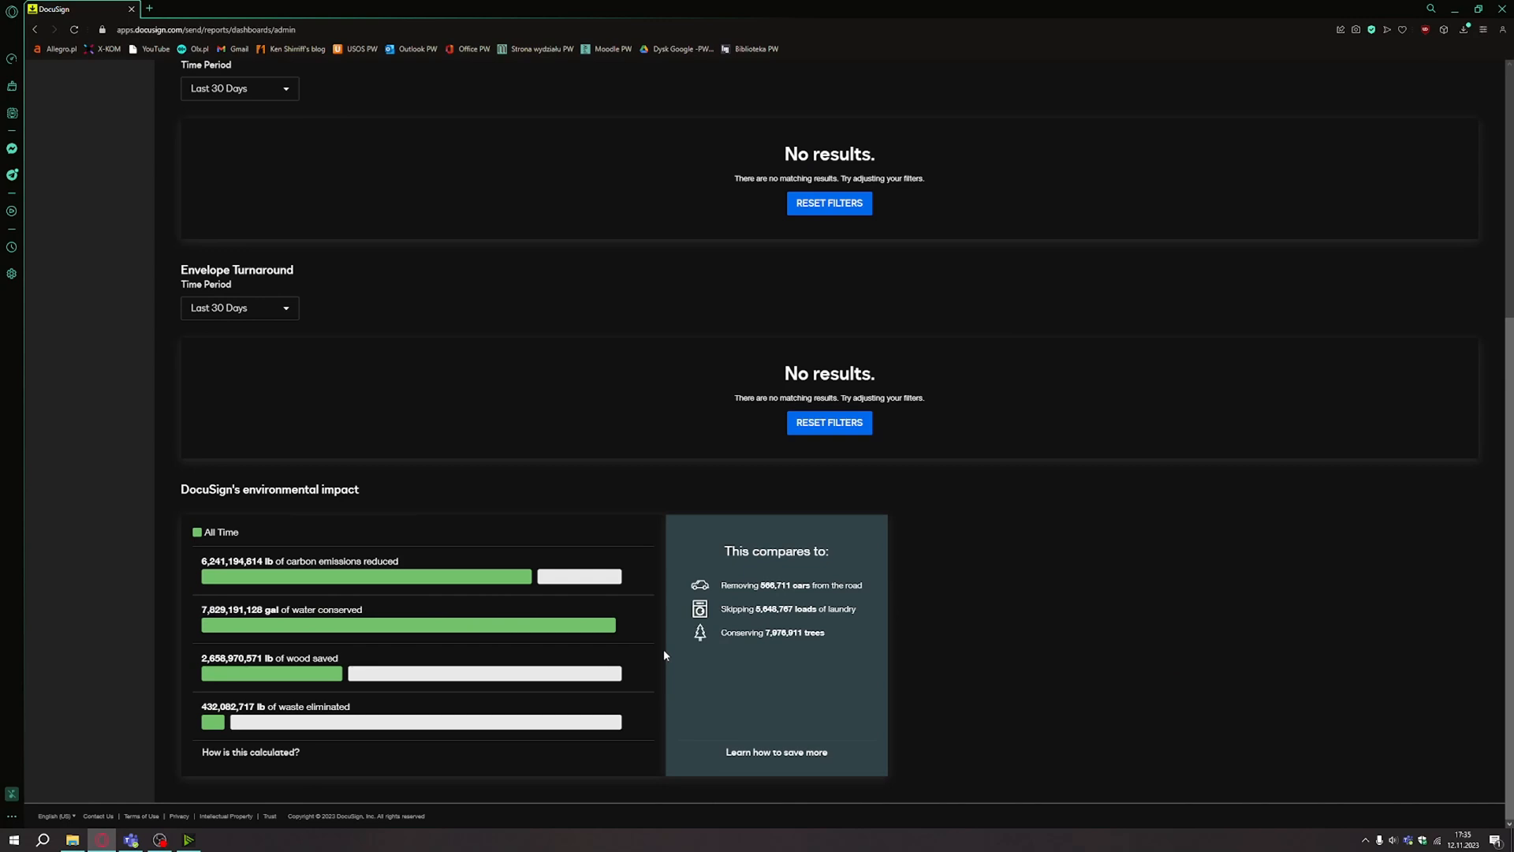
scroll(664, 650, "up", 1)
scroll(591, 597, "down", 1)
scroll(500, 533, "up", 5)
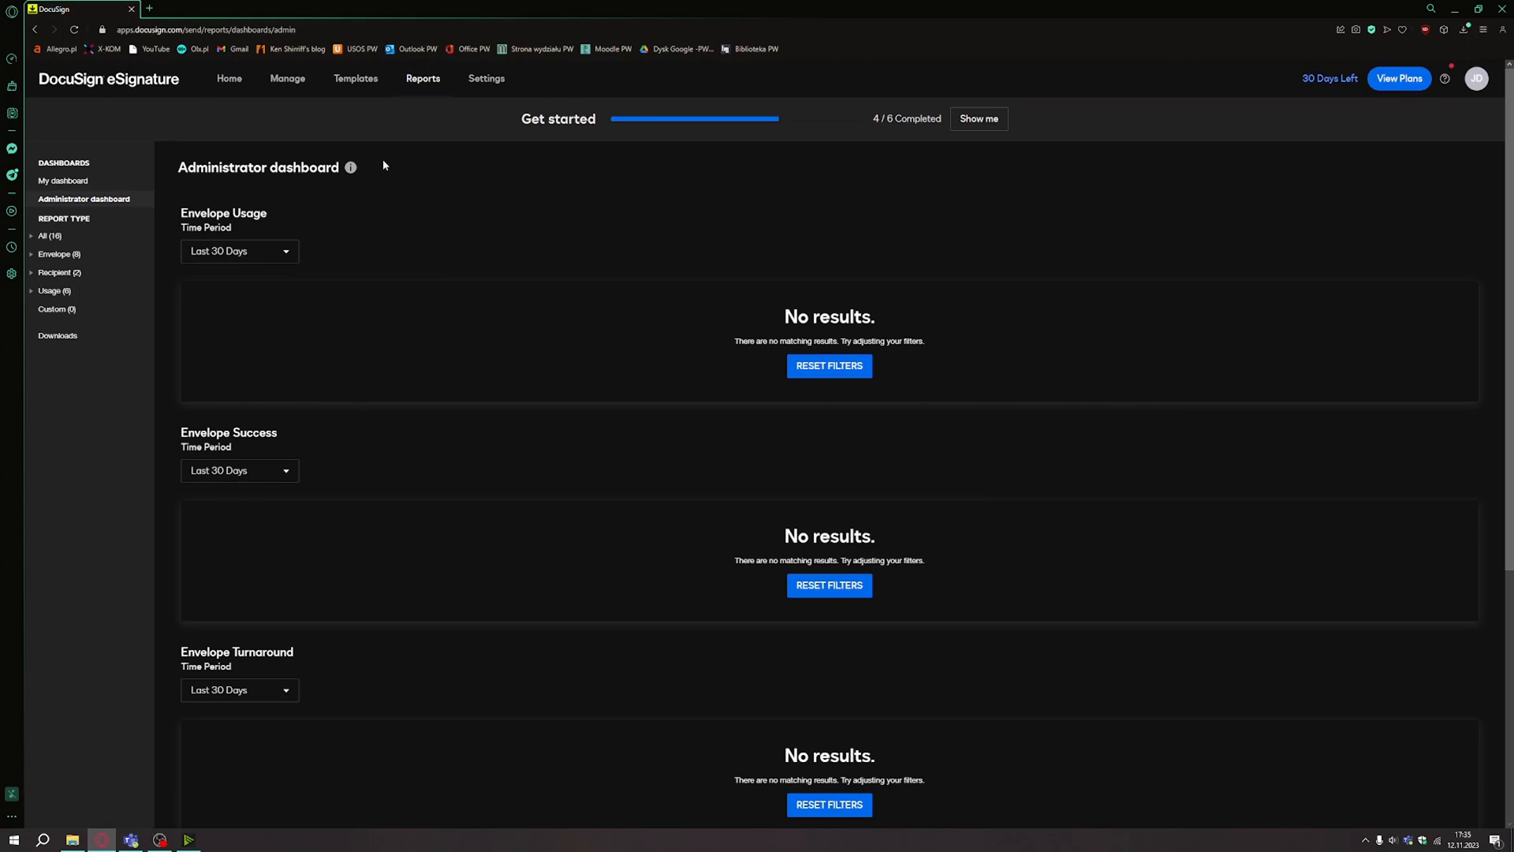
left_click(231, 88)
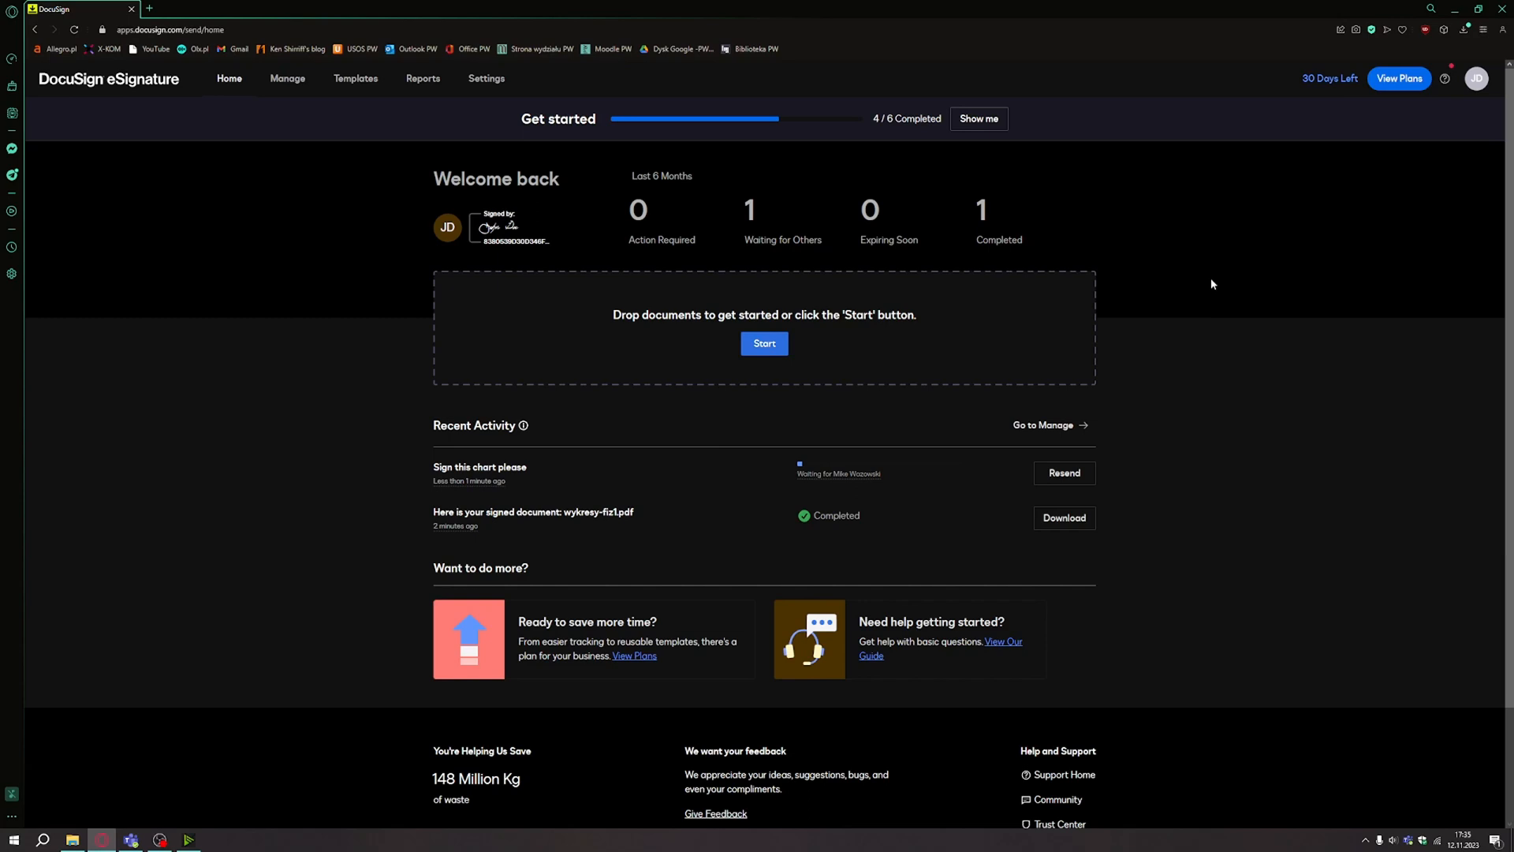
left_click(1416, 83)
left_click(474, 83)
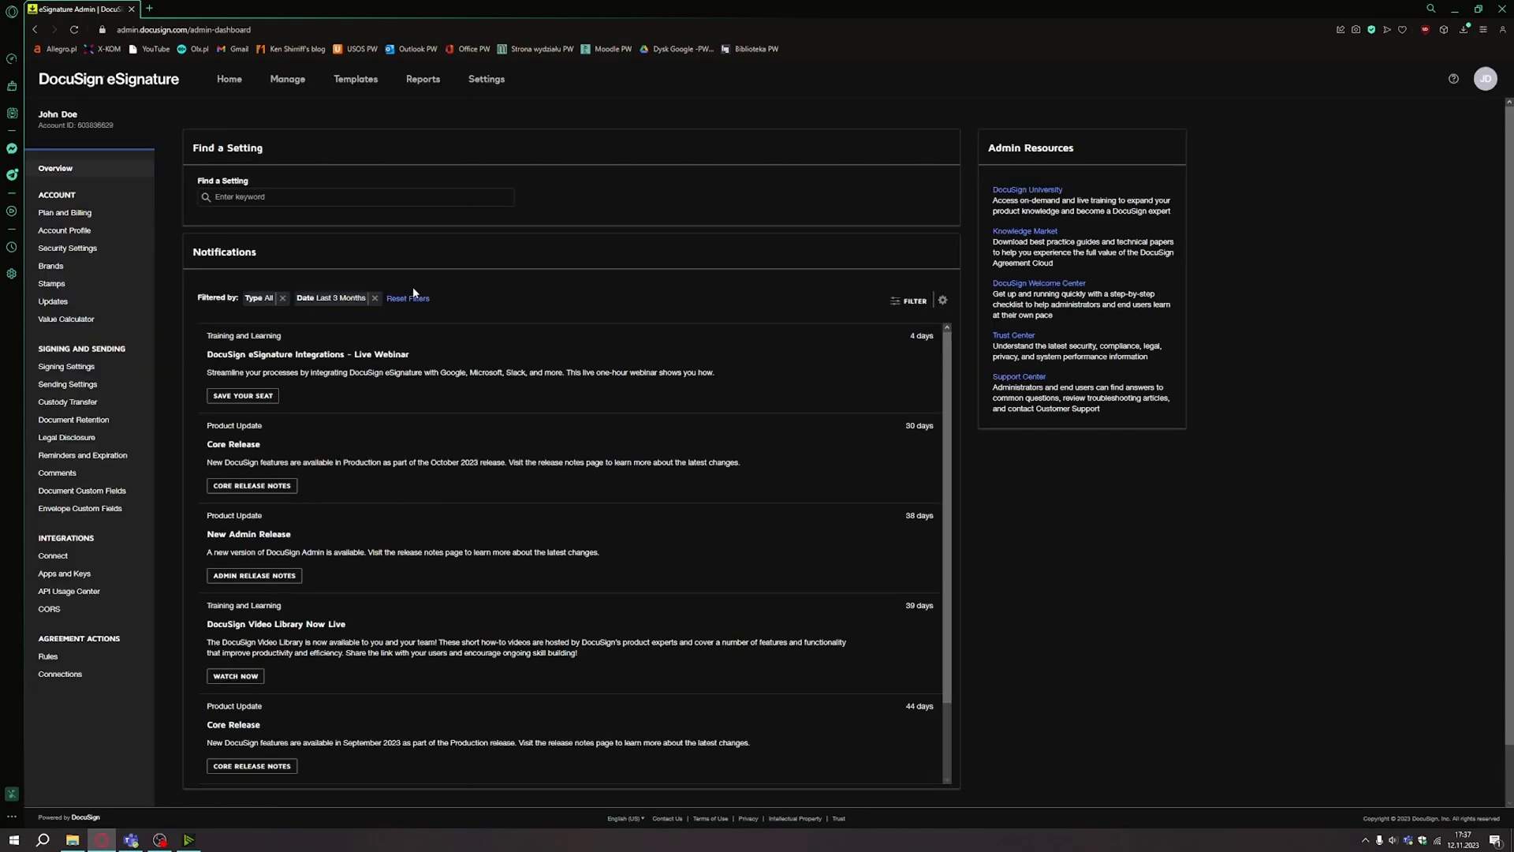
left_click(69, 213)
left_click(79, 231)
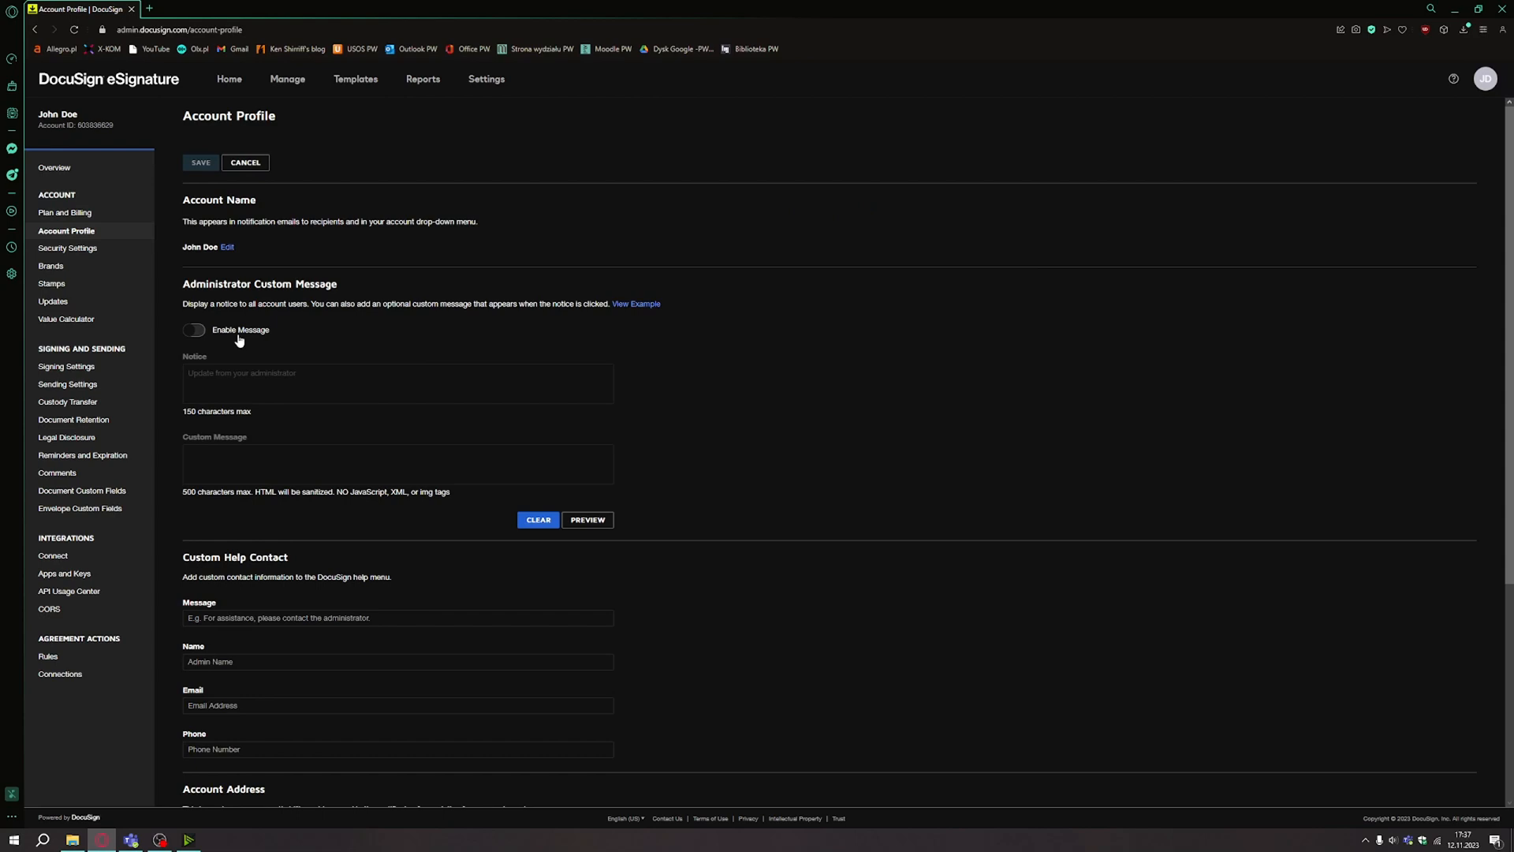
left_click(108, 251)
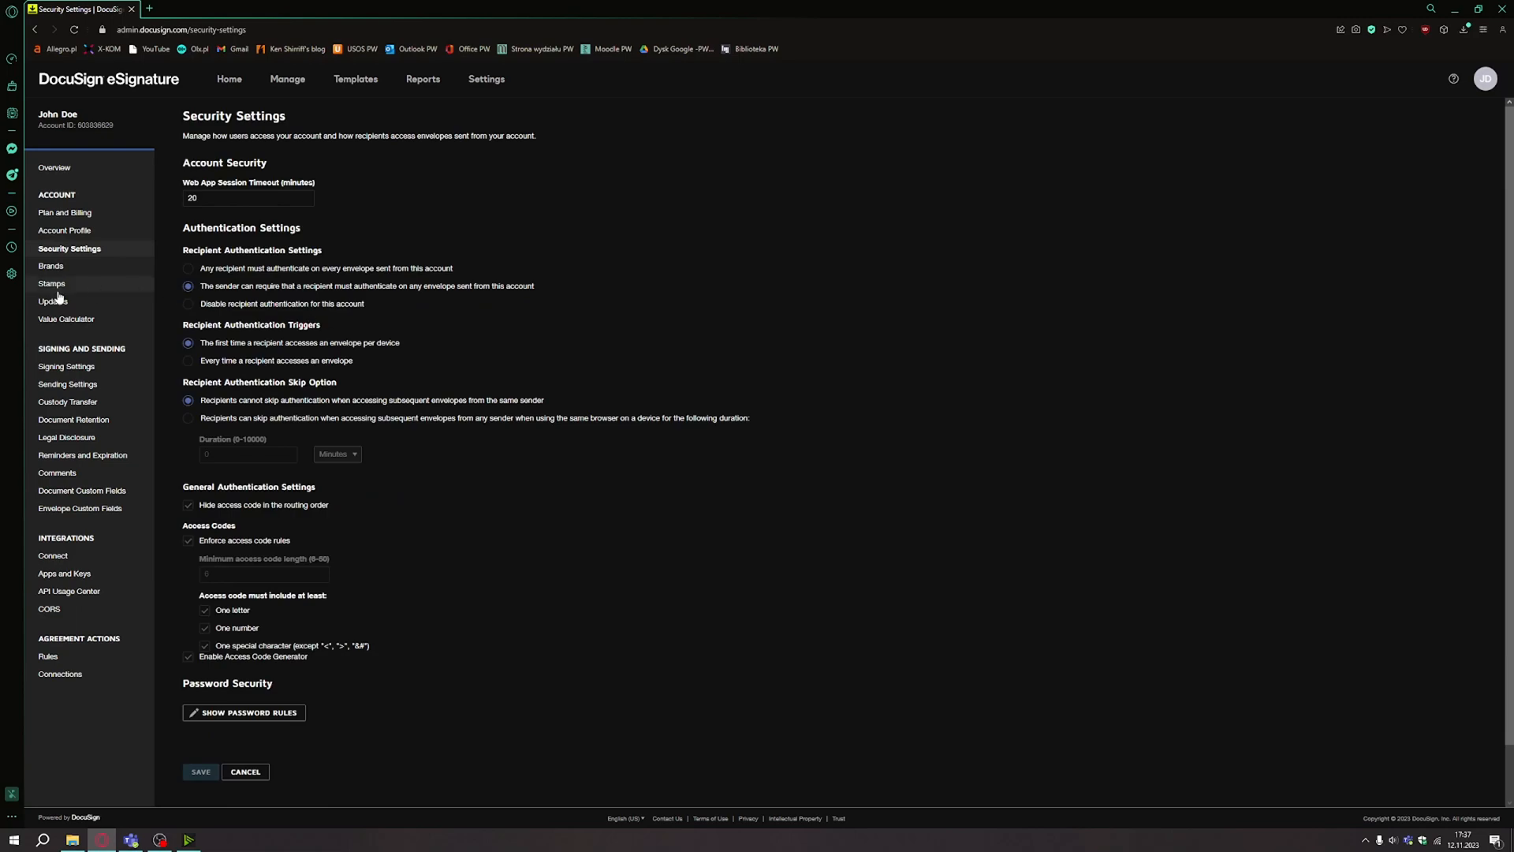
scroll(85, 546, "down", 2)
scroll(93, 569, "up", 2)
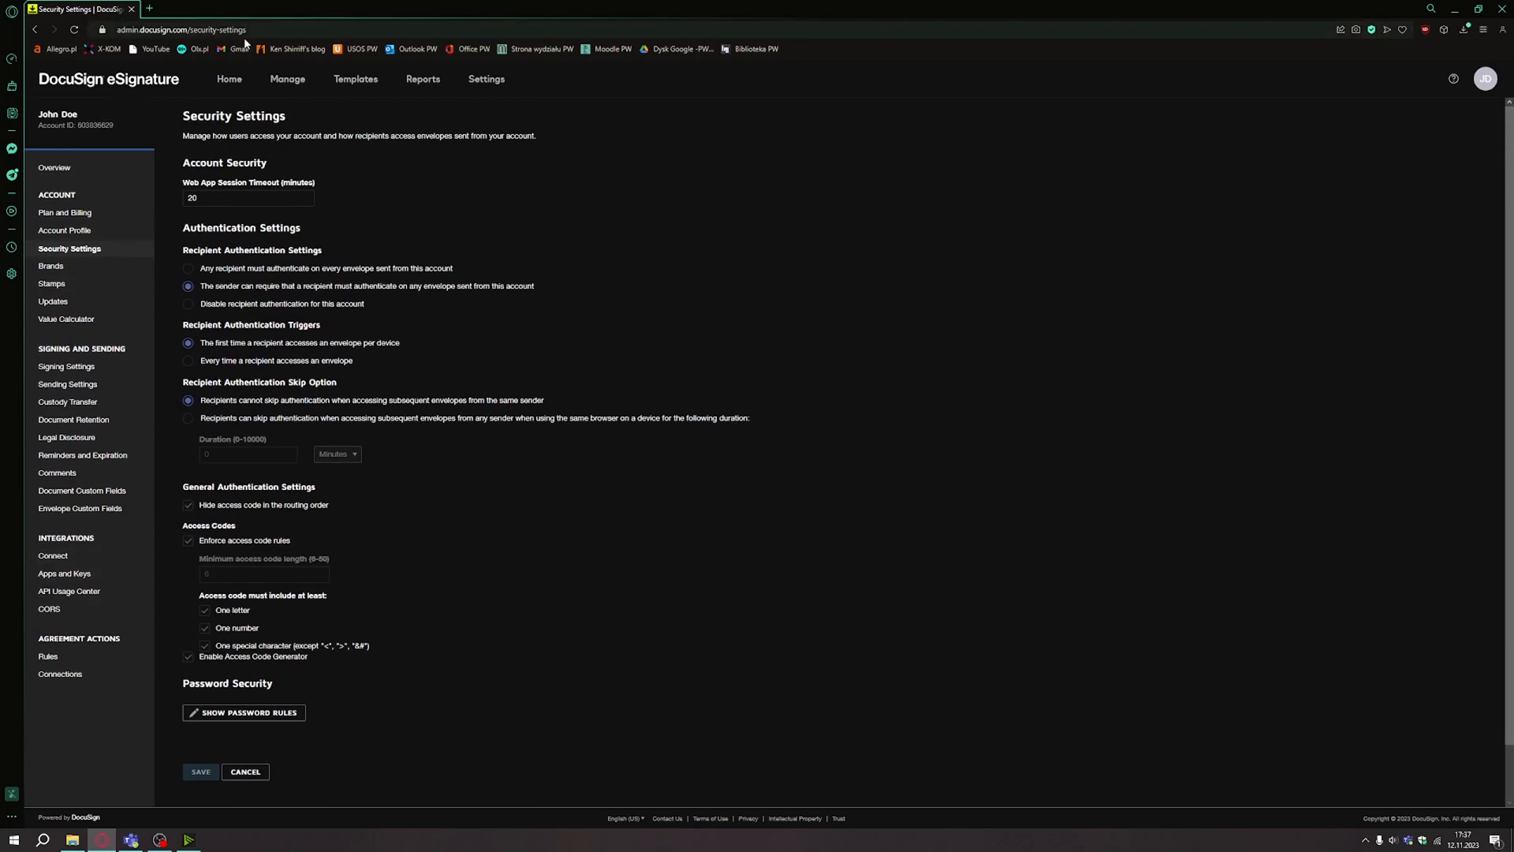
left_click(229, 80)
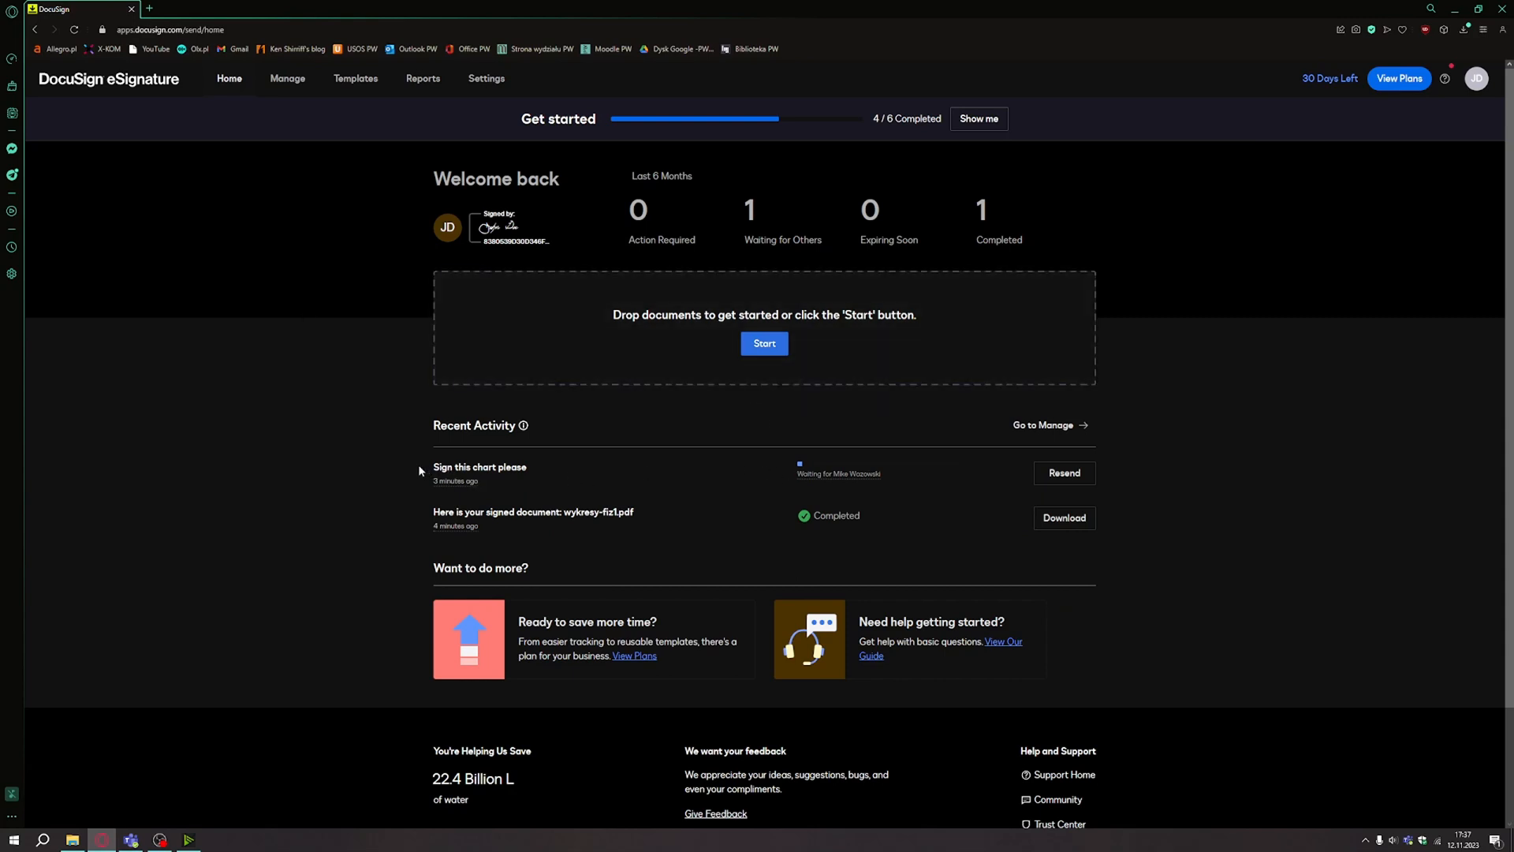
left_click_drag(418, 471, 894, 472)
left_click(922, 478)
left_click_drag(433, 517, 646, 514)
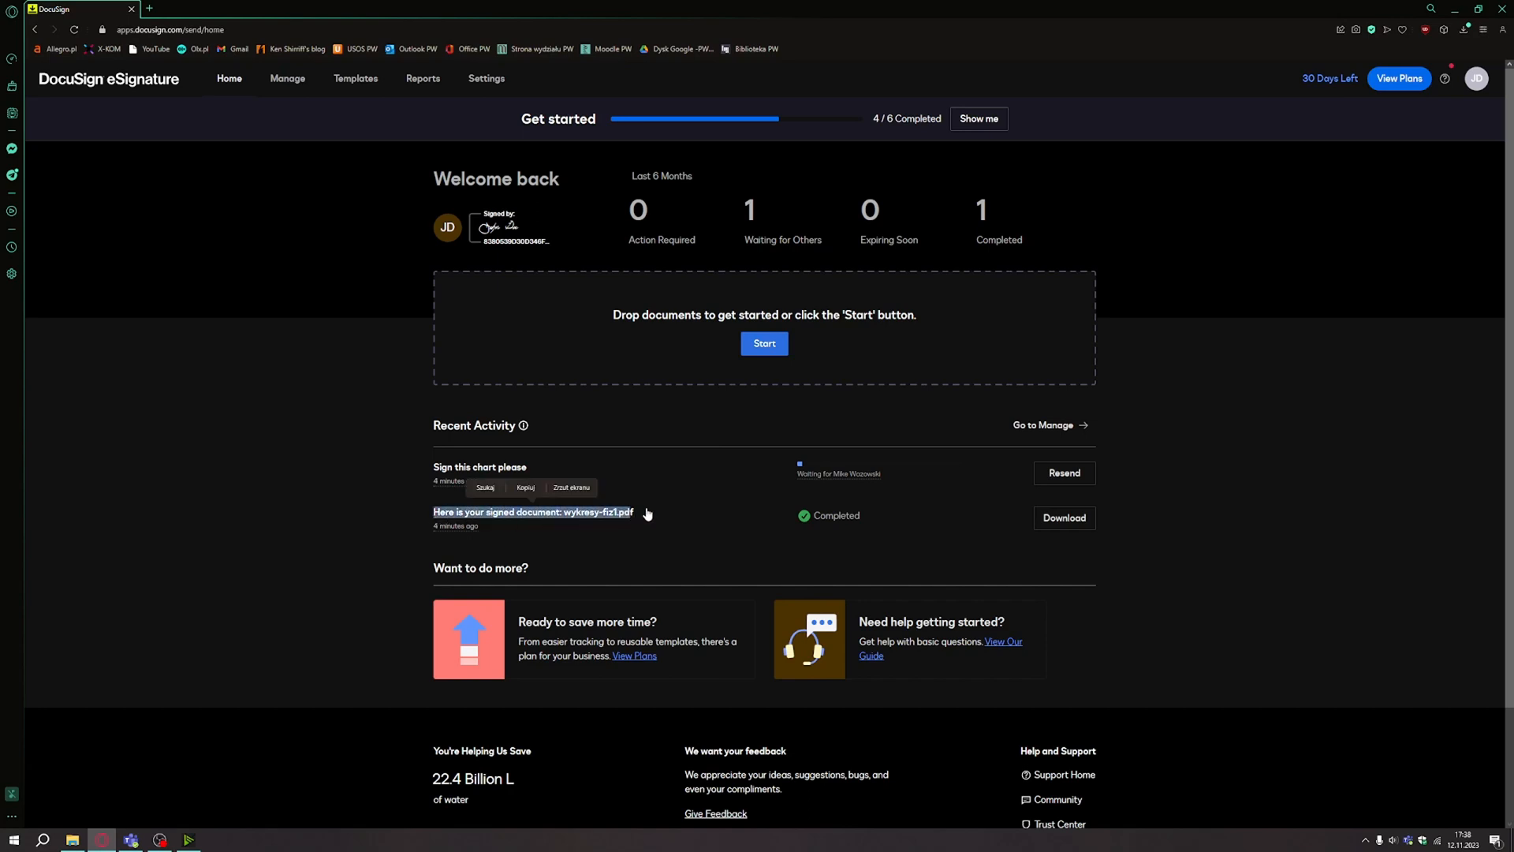
left_click(646, 514)
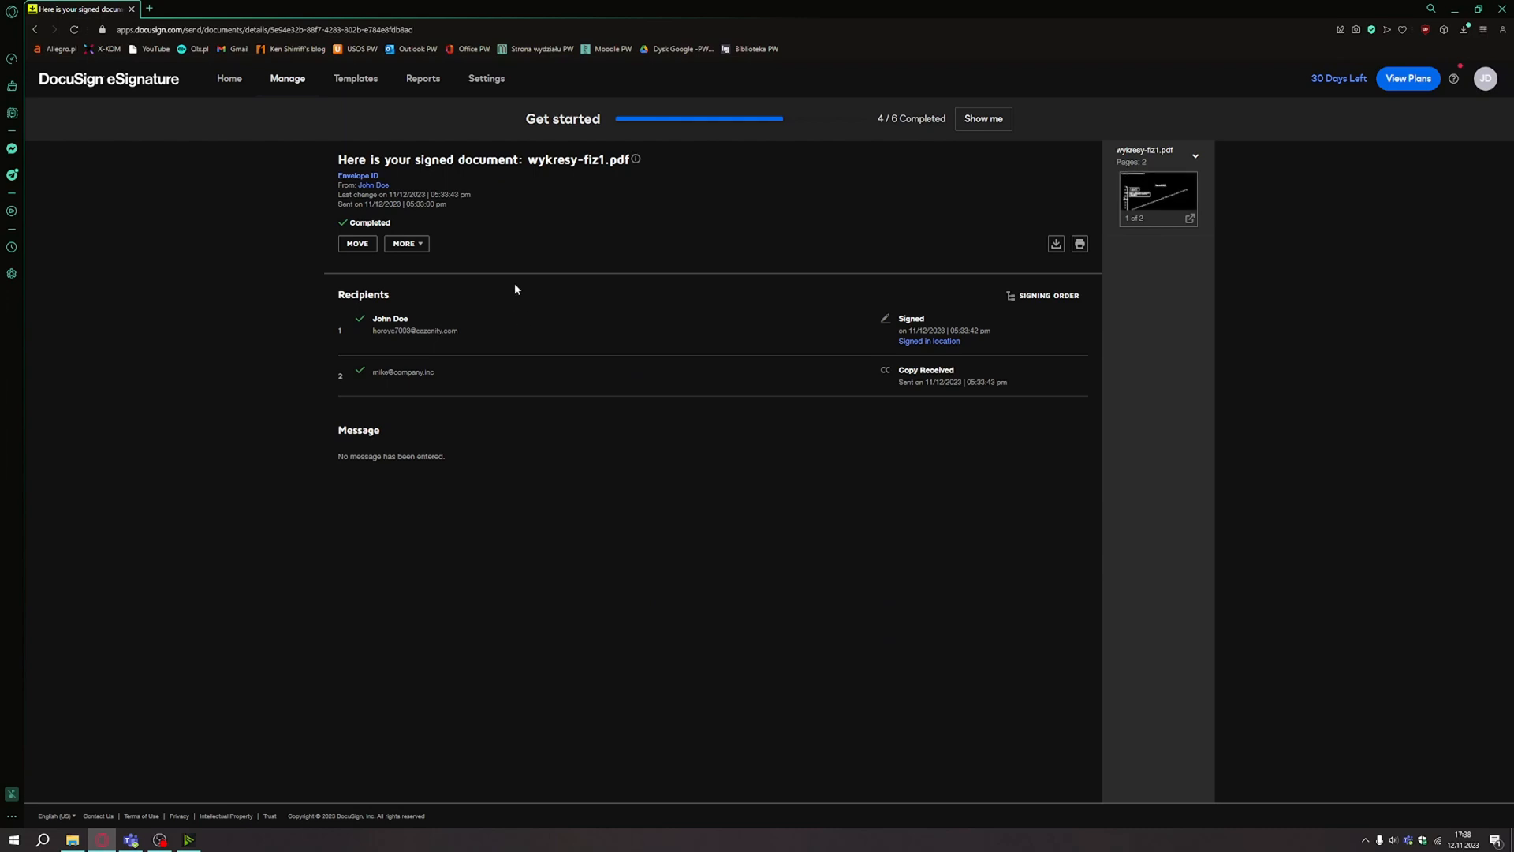
key("alt+Left")
left_click(867, 475)
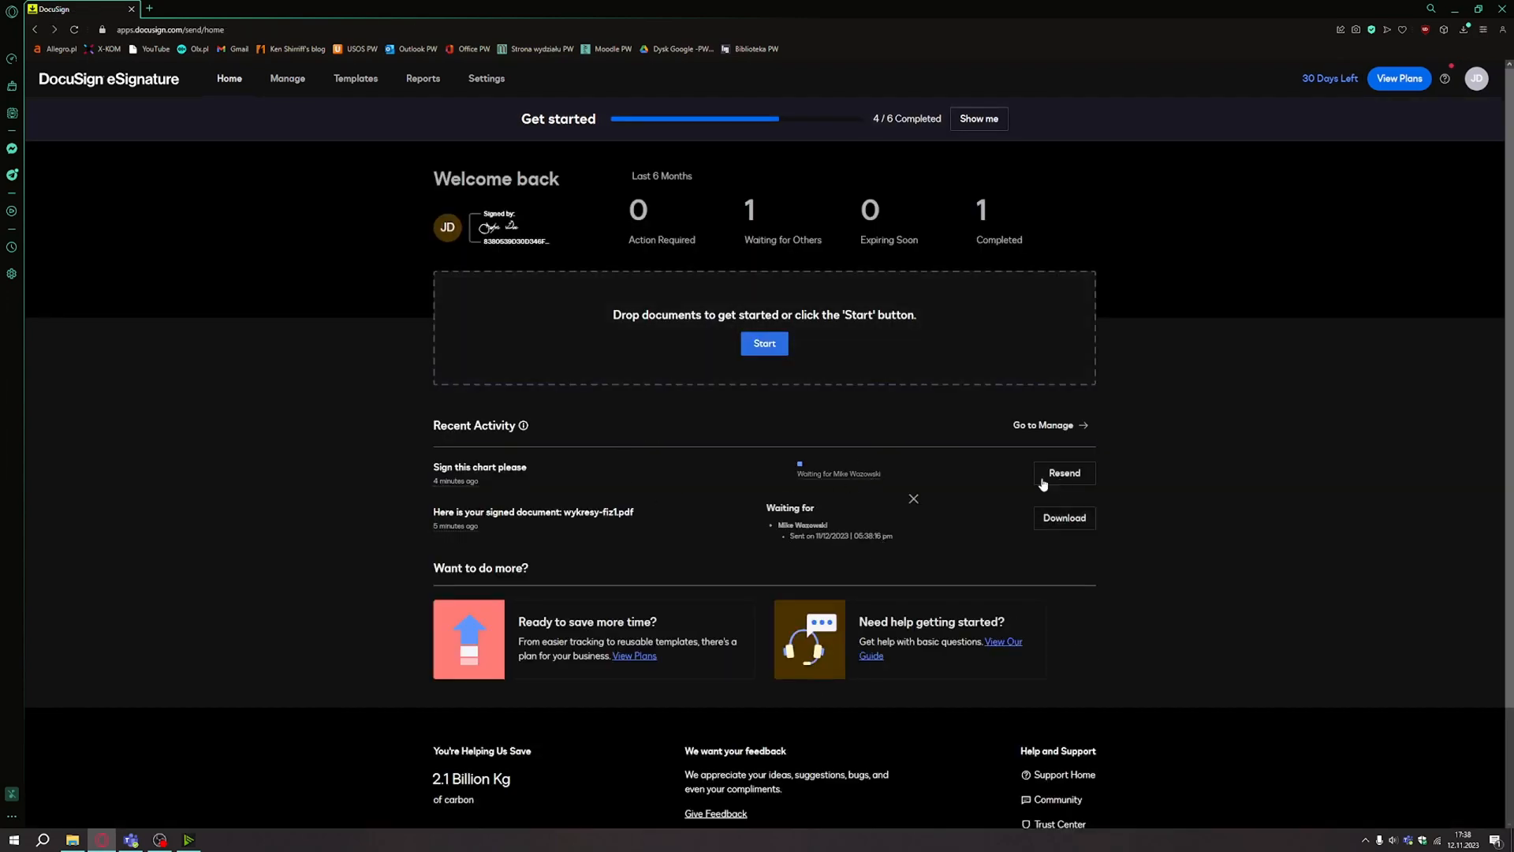
left_click(988, 471)
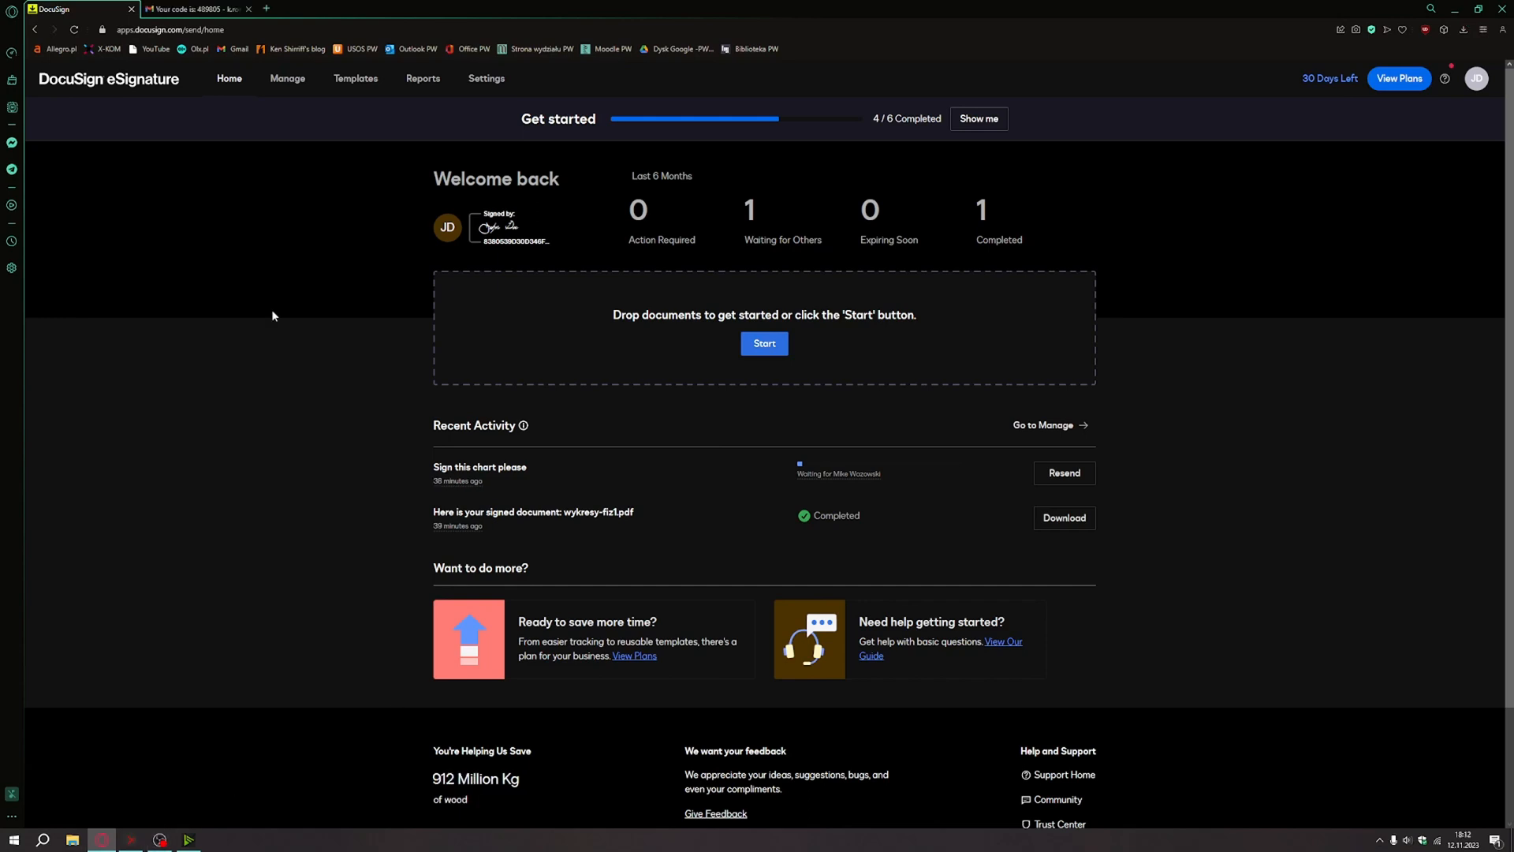
Create a new template named 'Review' with description 'A template for performance review'.
left_click(347, 82)
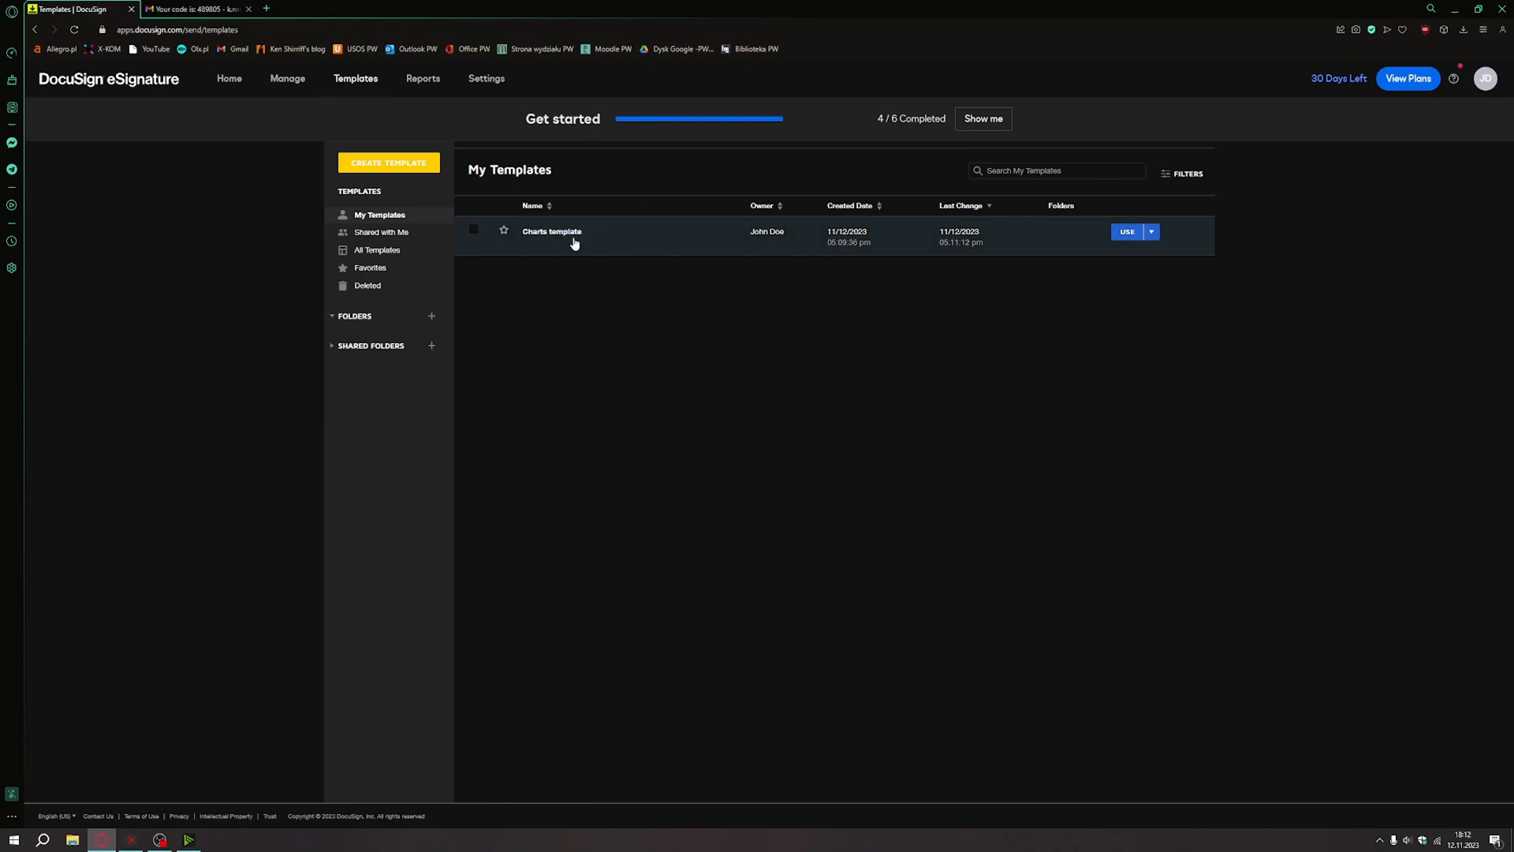
left_click(403, 168)
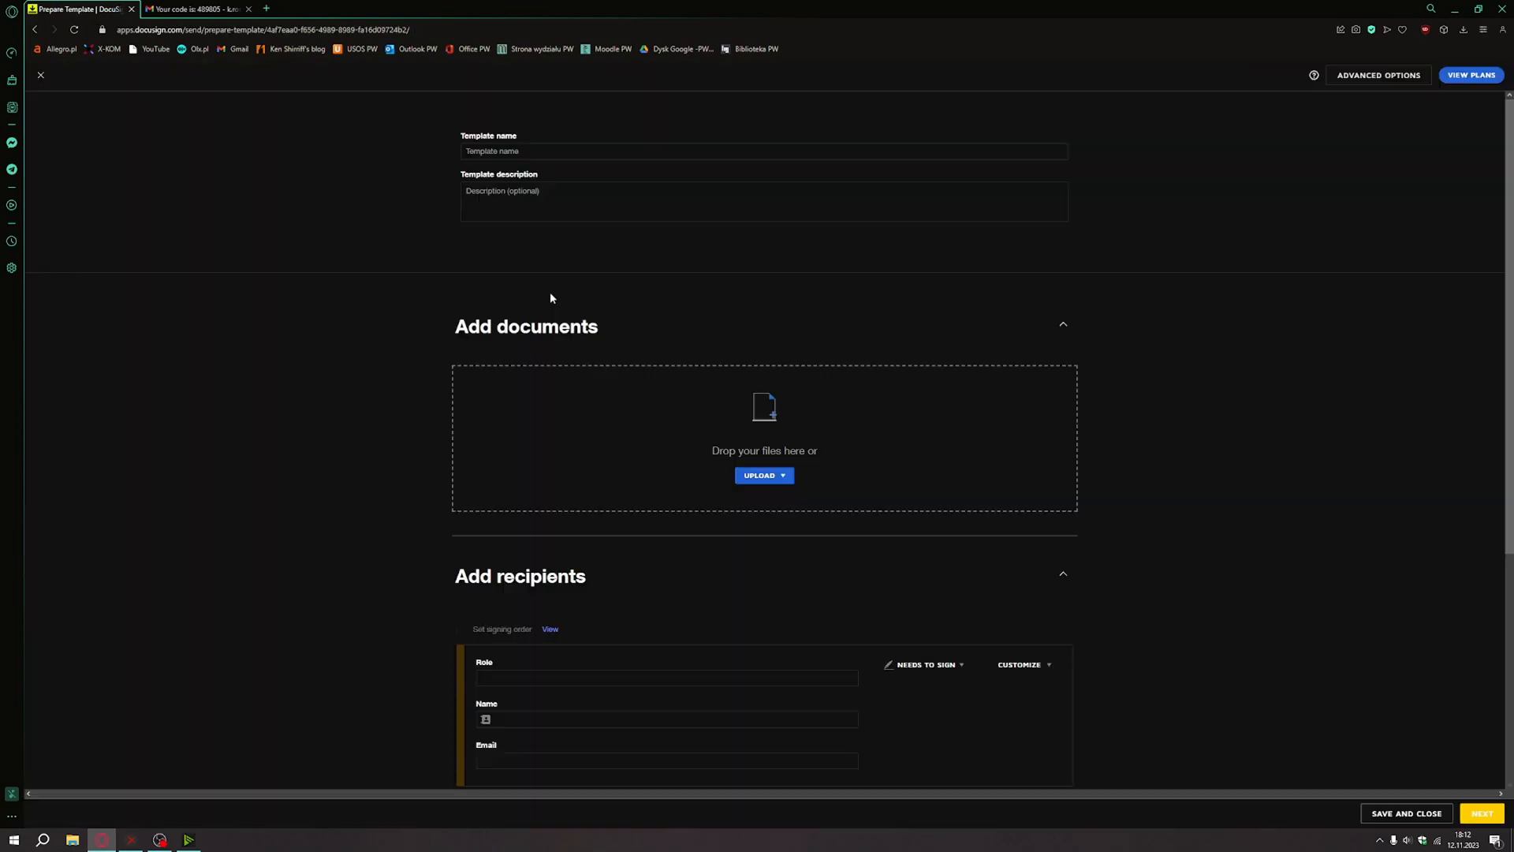
left_click(566, 152)
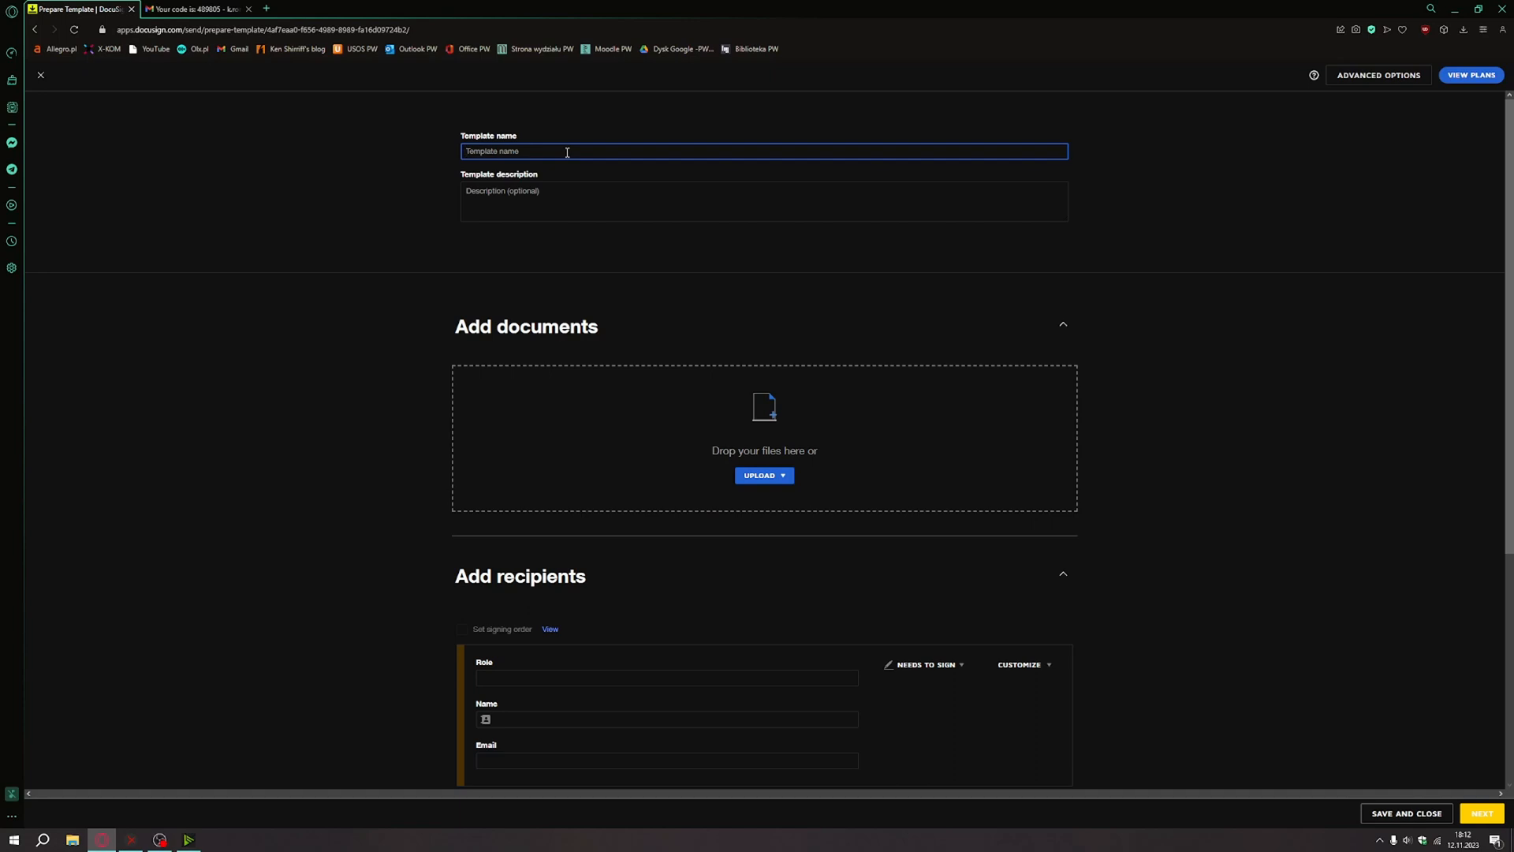
type("Lorem")
key("BackSpace")
key("BackSpace")
type("Review")
left_click(543, 188)
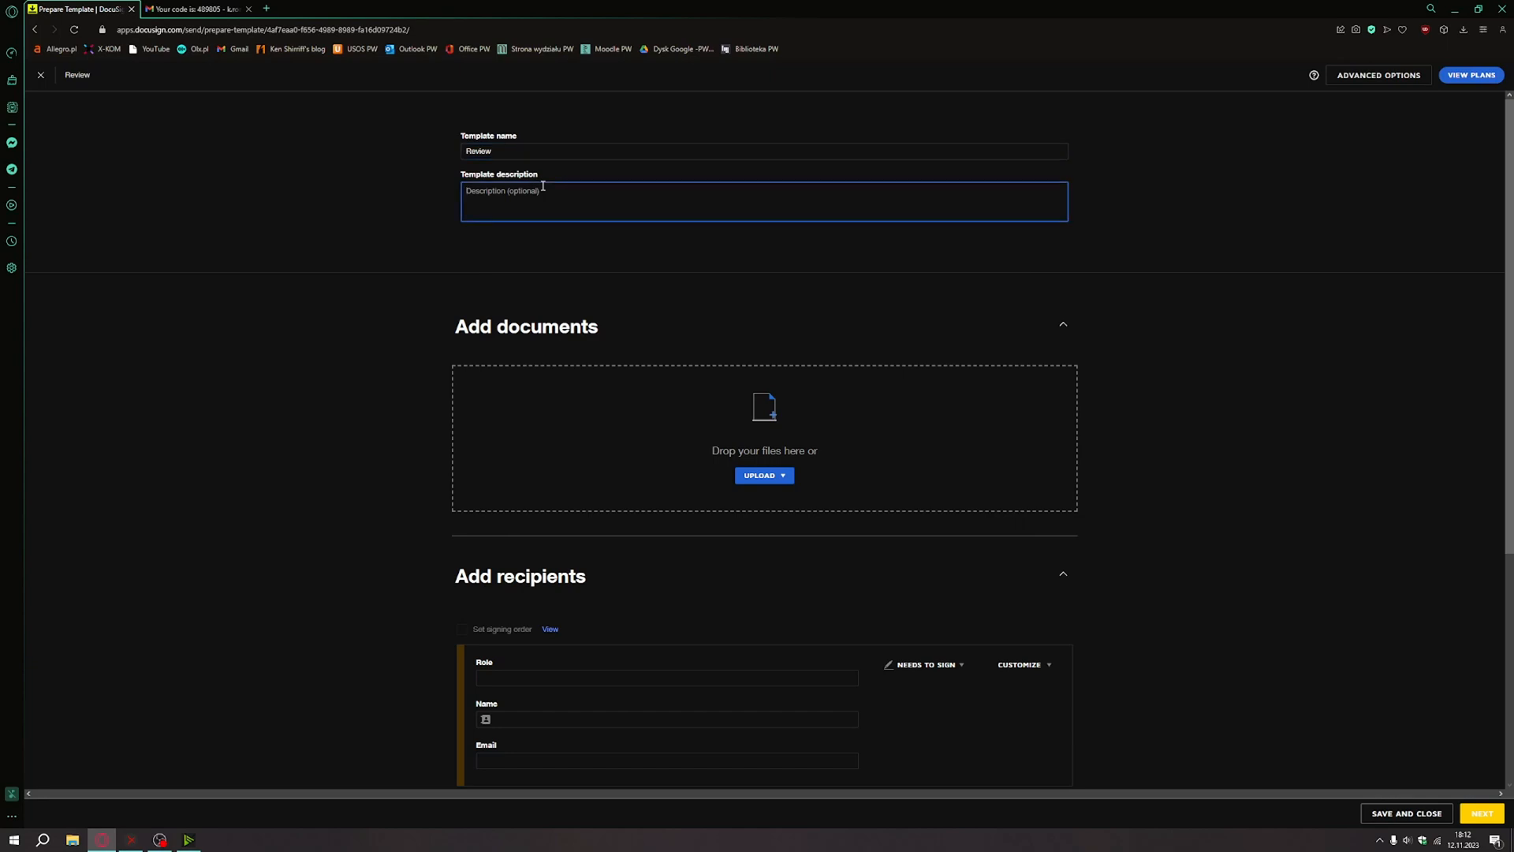
type("A template for performance review")
Upload lorem-ipsum.pdf from the desktop as the template's document.
left_click(762, 476)
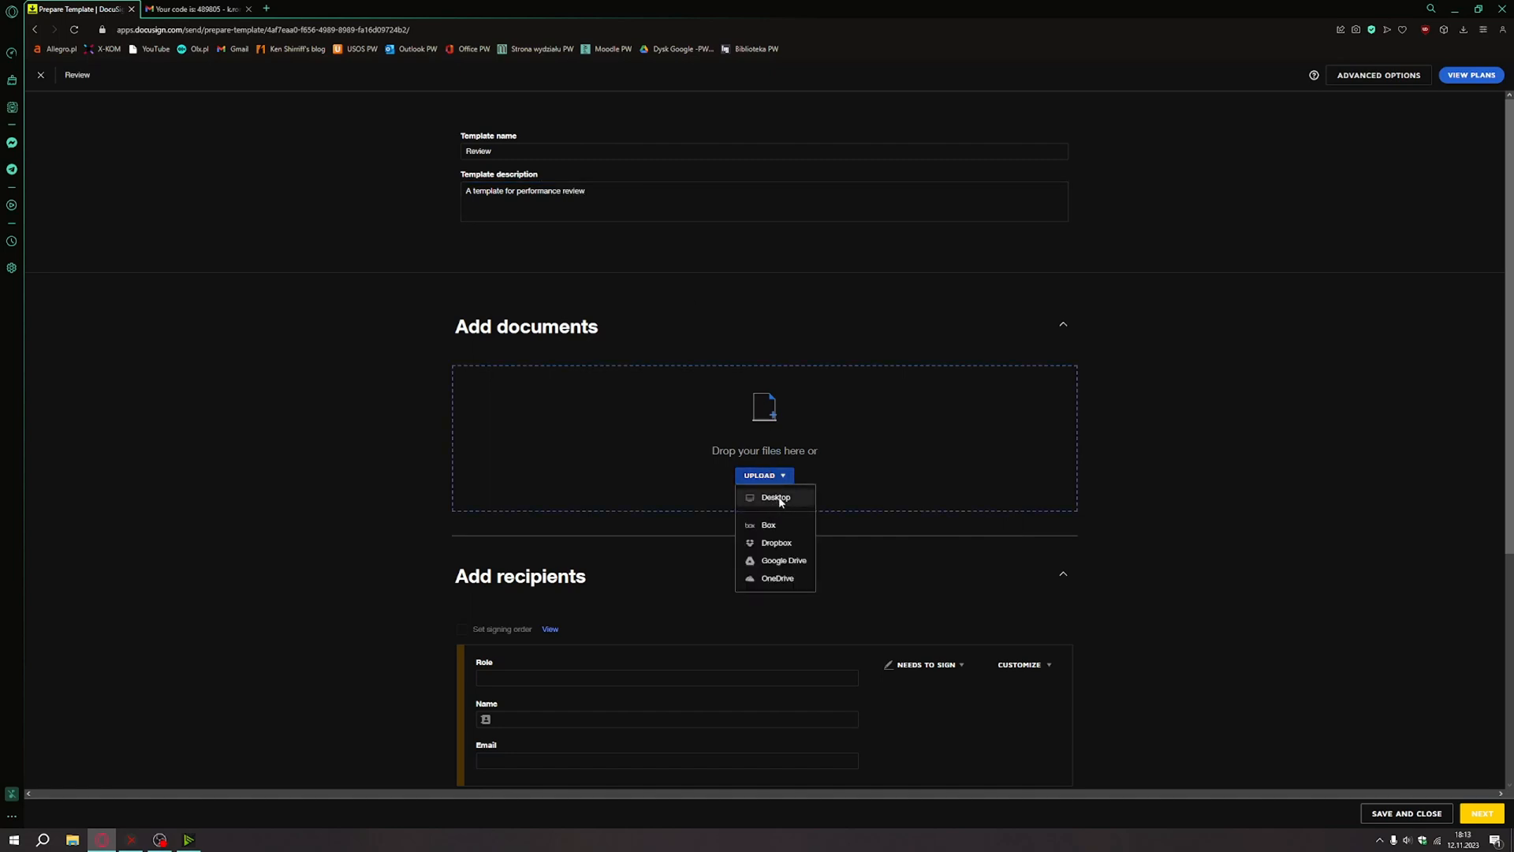
left_click(778, 498)
left_click(903, 651)
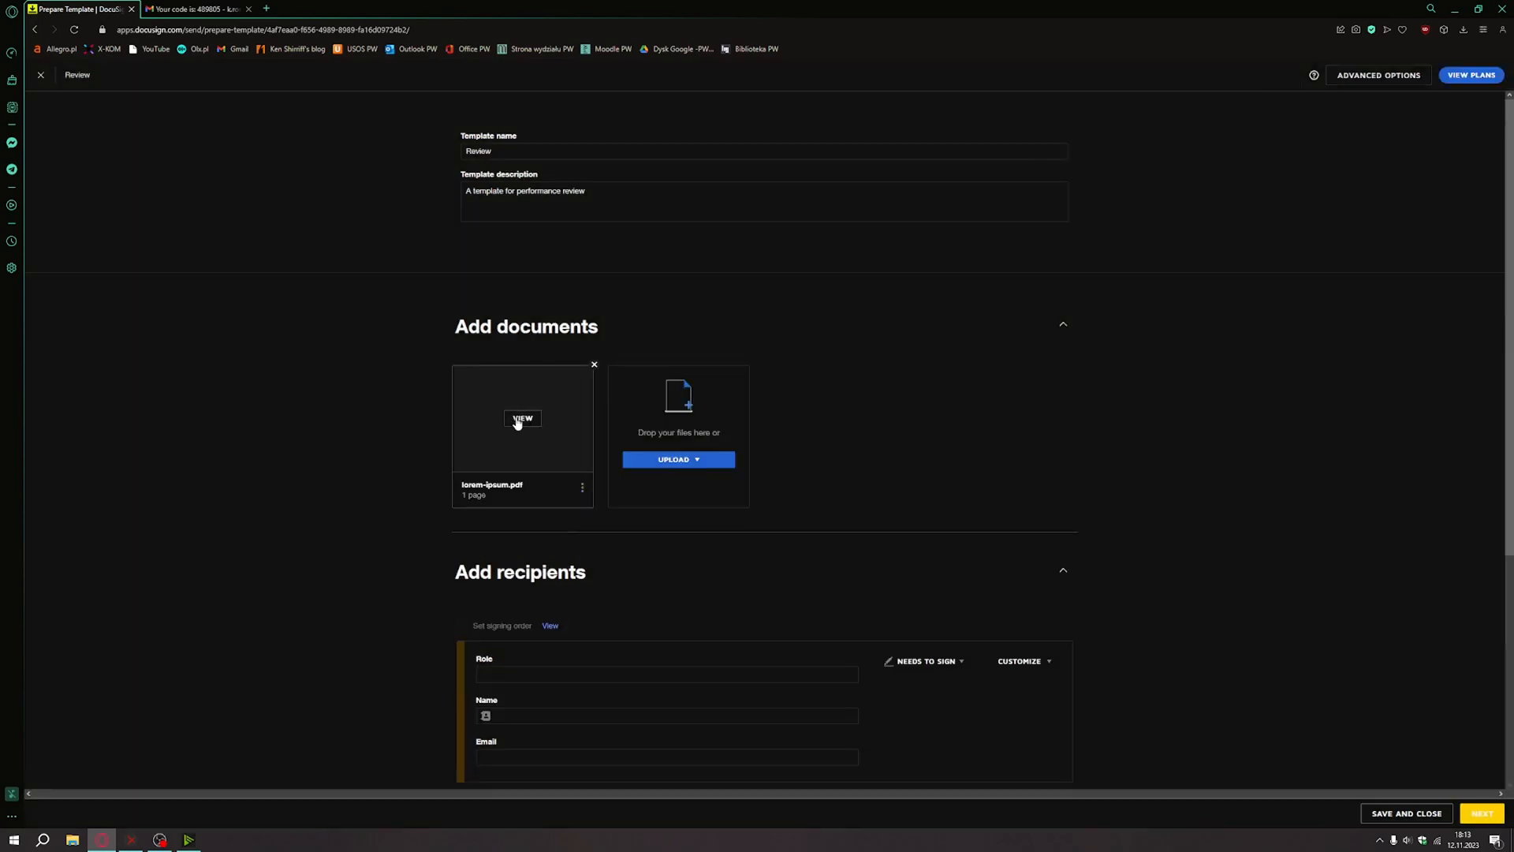
Preview the uploaded lorem-ipsum.pdf and close the preview.
scroll(544, 461, "down", 1)
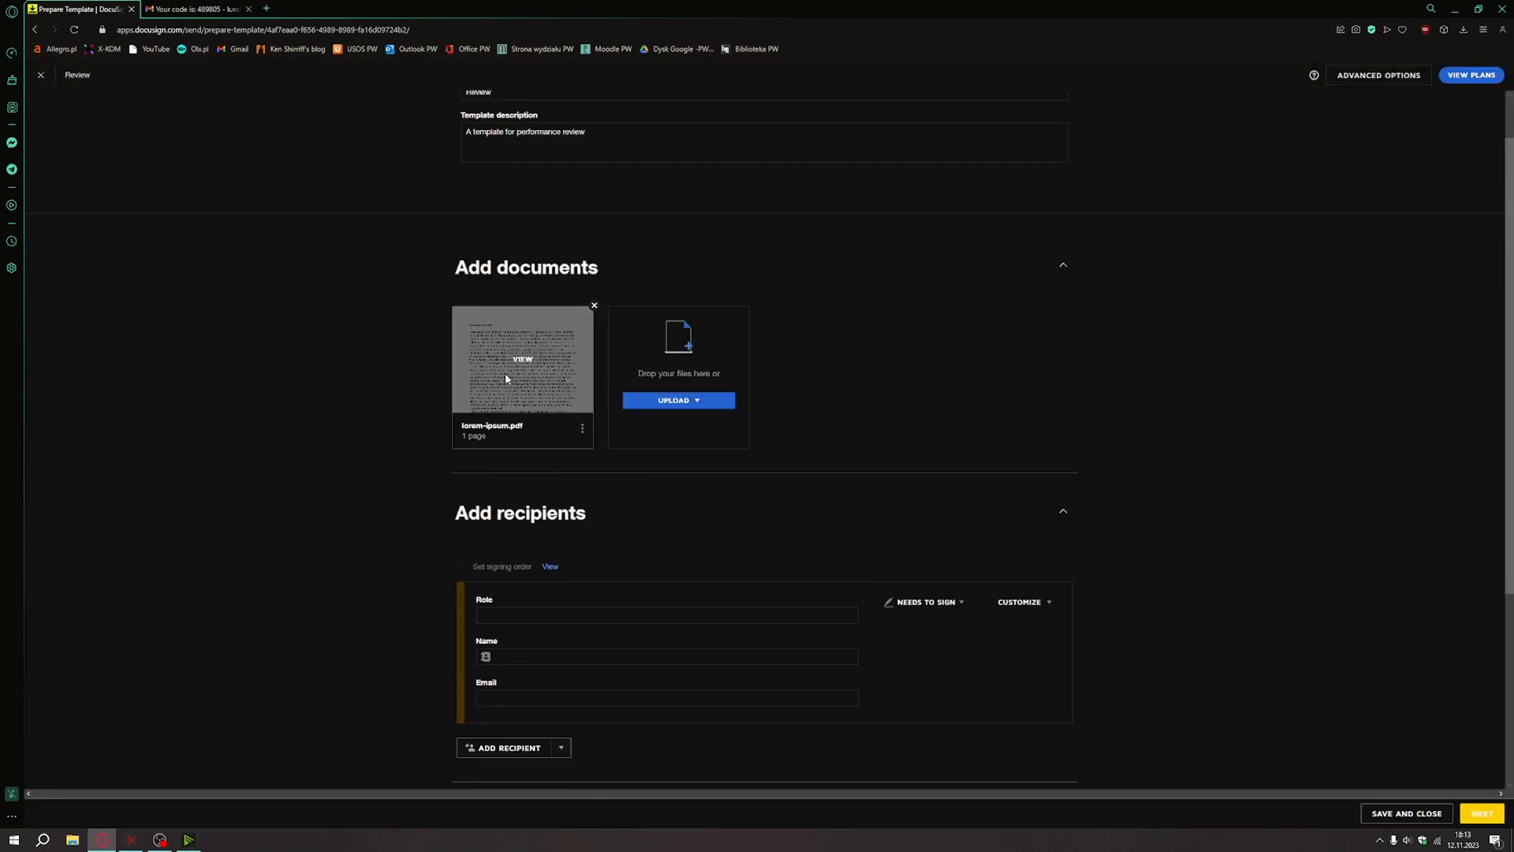
left_click(518, 357)
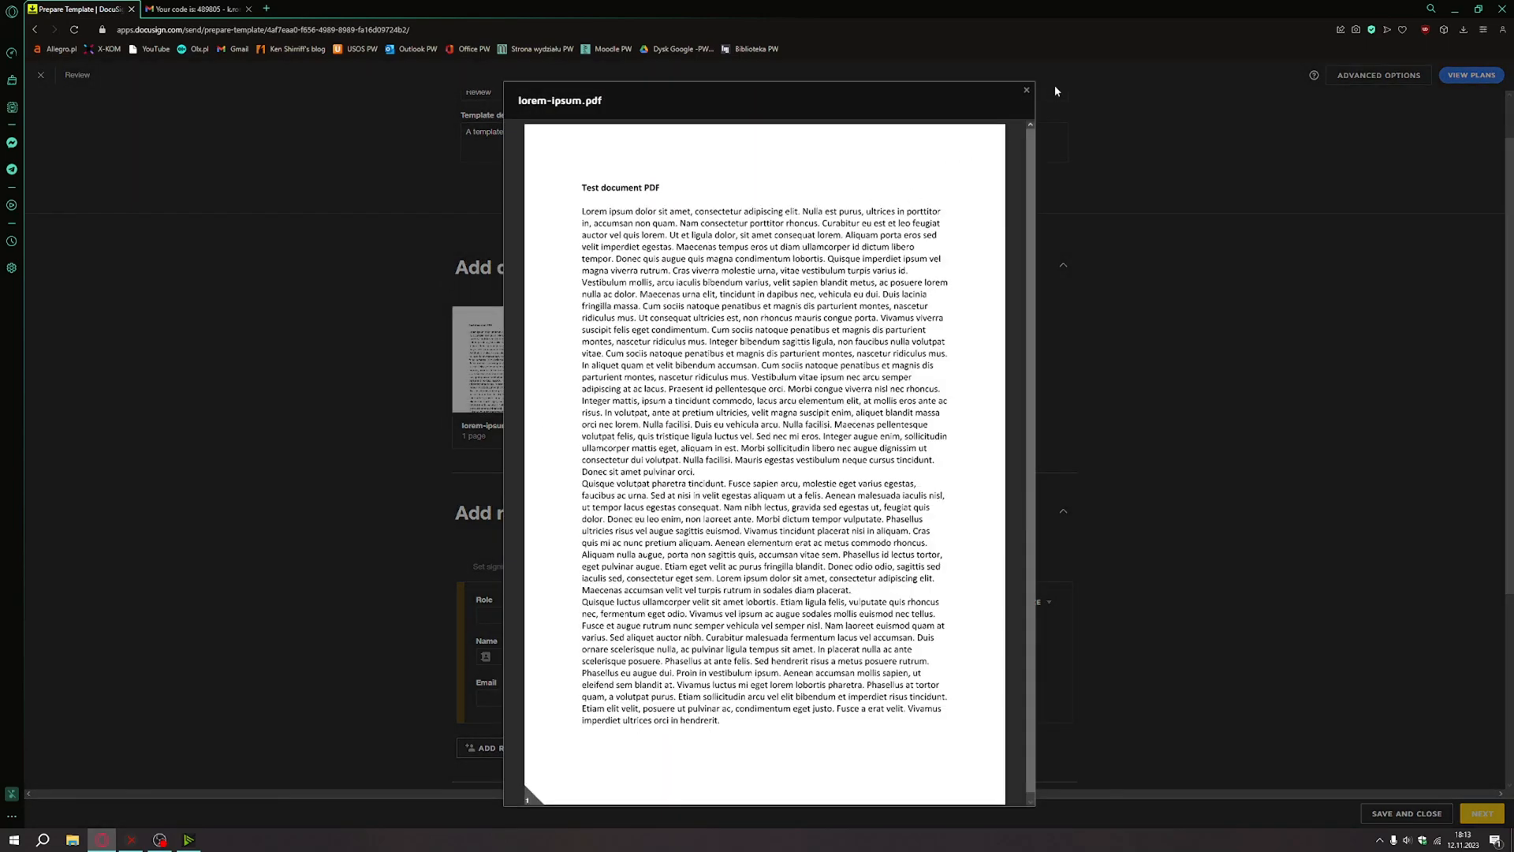
left_click(1027, 95)
Fill the signer from a saved contact with role 'CEO Of company' and continue.
scroll(595, 403, "down", 3)
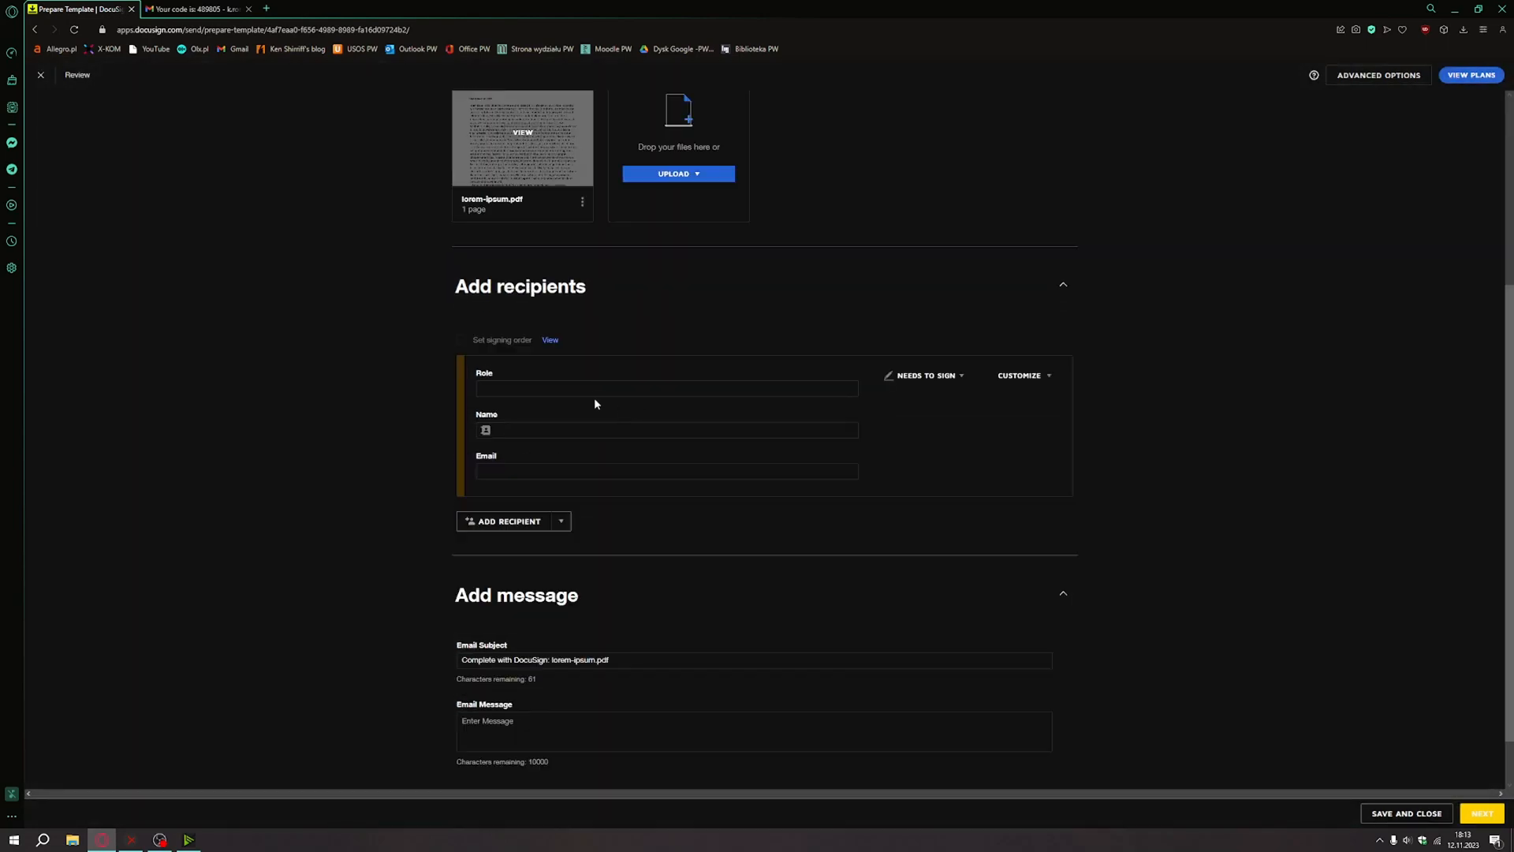
left_click(596, 390)
left_click(538, 430)
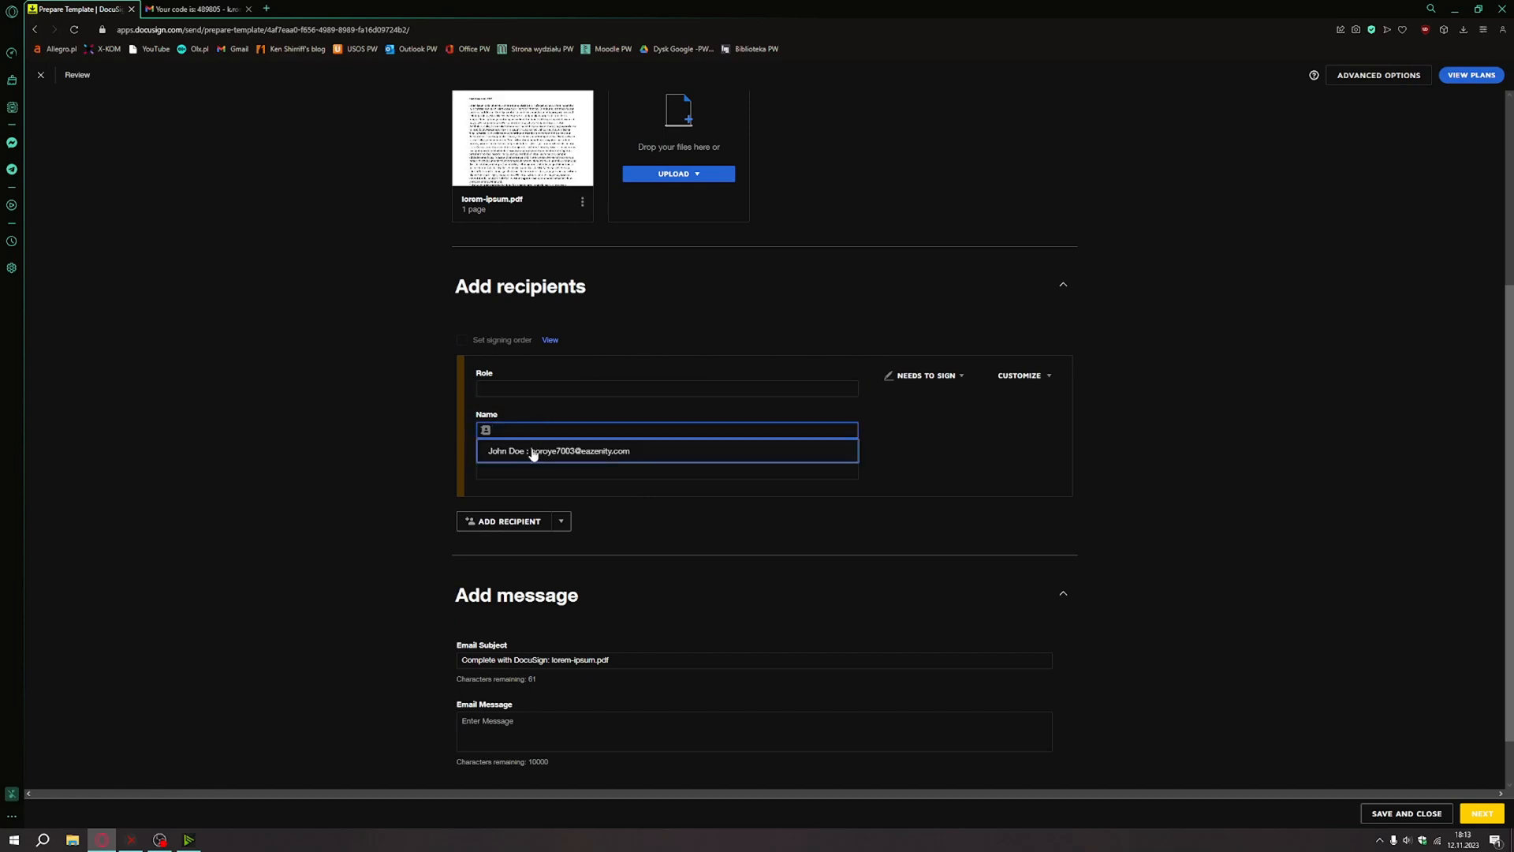
left_click(534, 448)
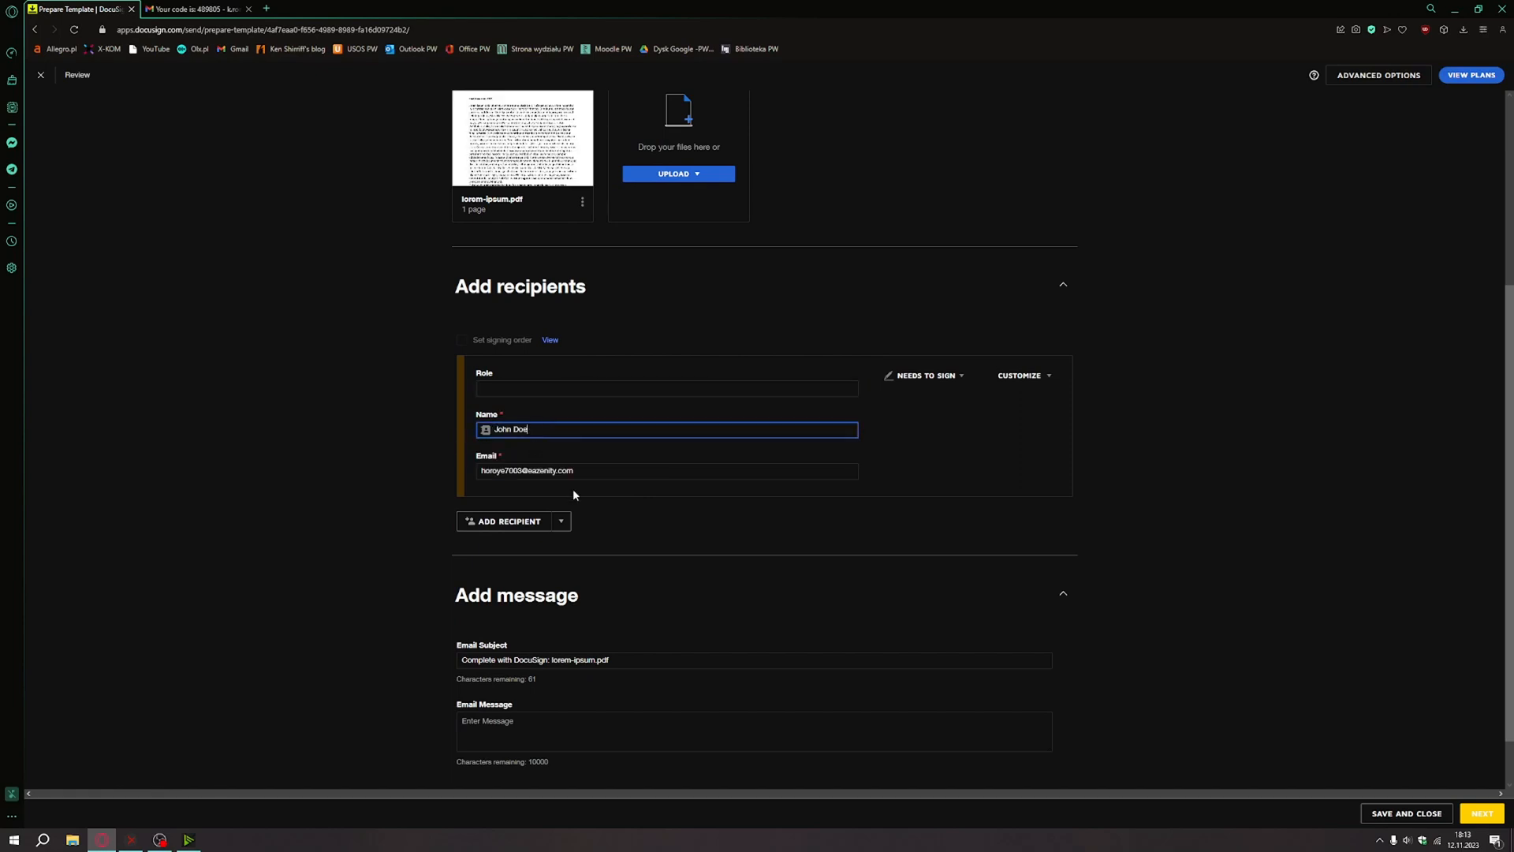
scroll(574, 347, "down", 1)
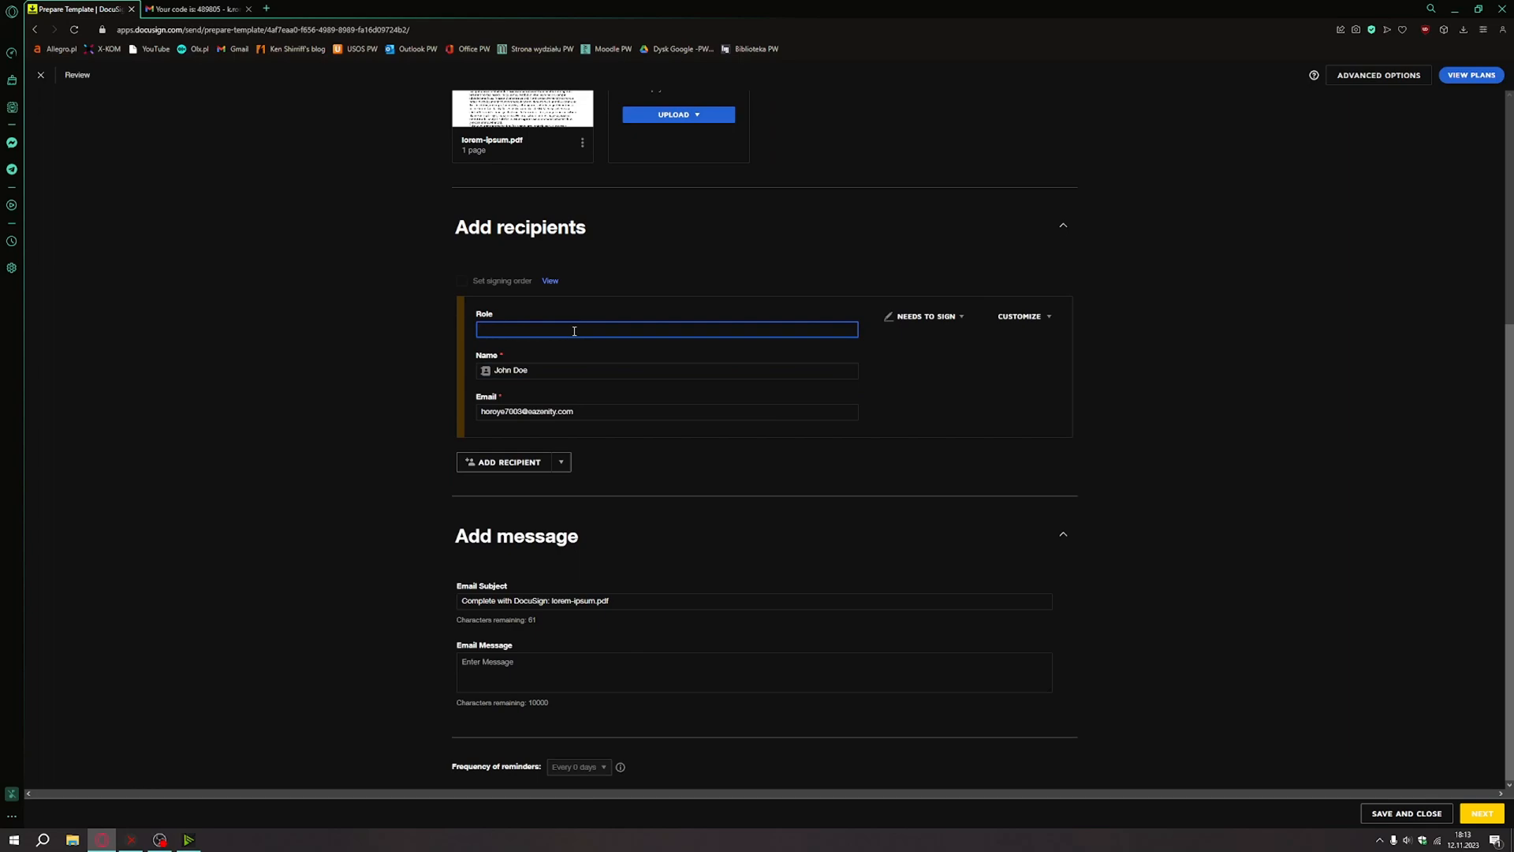
type("CEO Of company")
left_click(1482, 814)
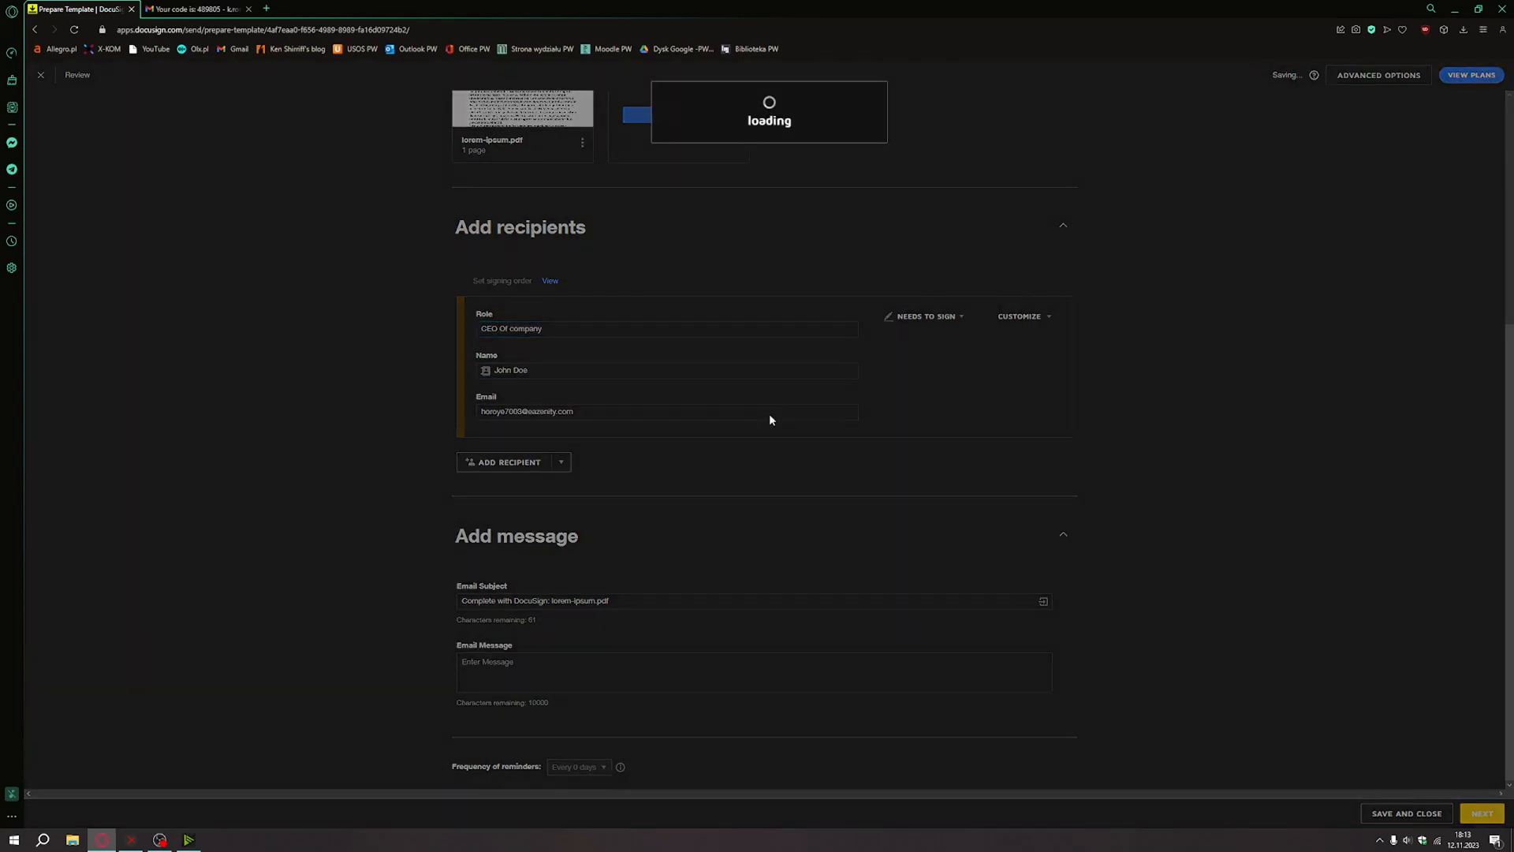
Place an Initial field at the page's lower left and a Signature field at its lower right.
scroll(778, 419, "down", 15)
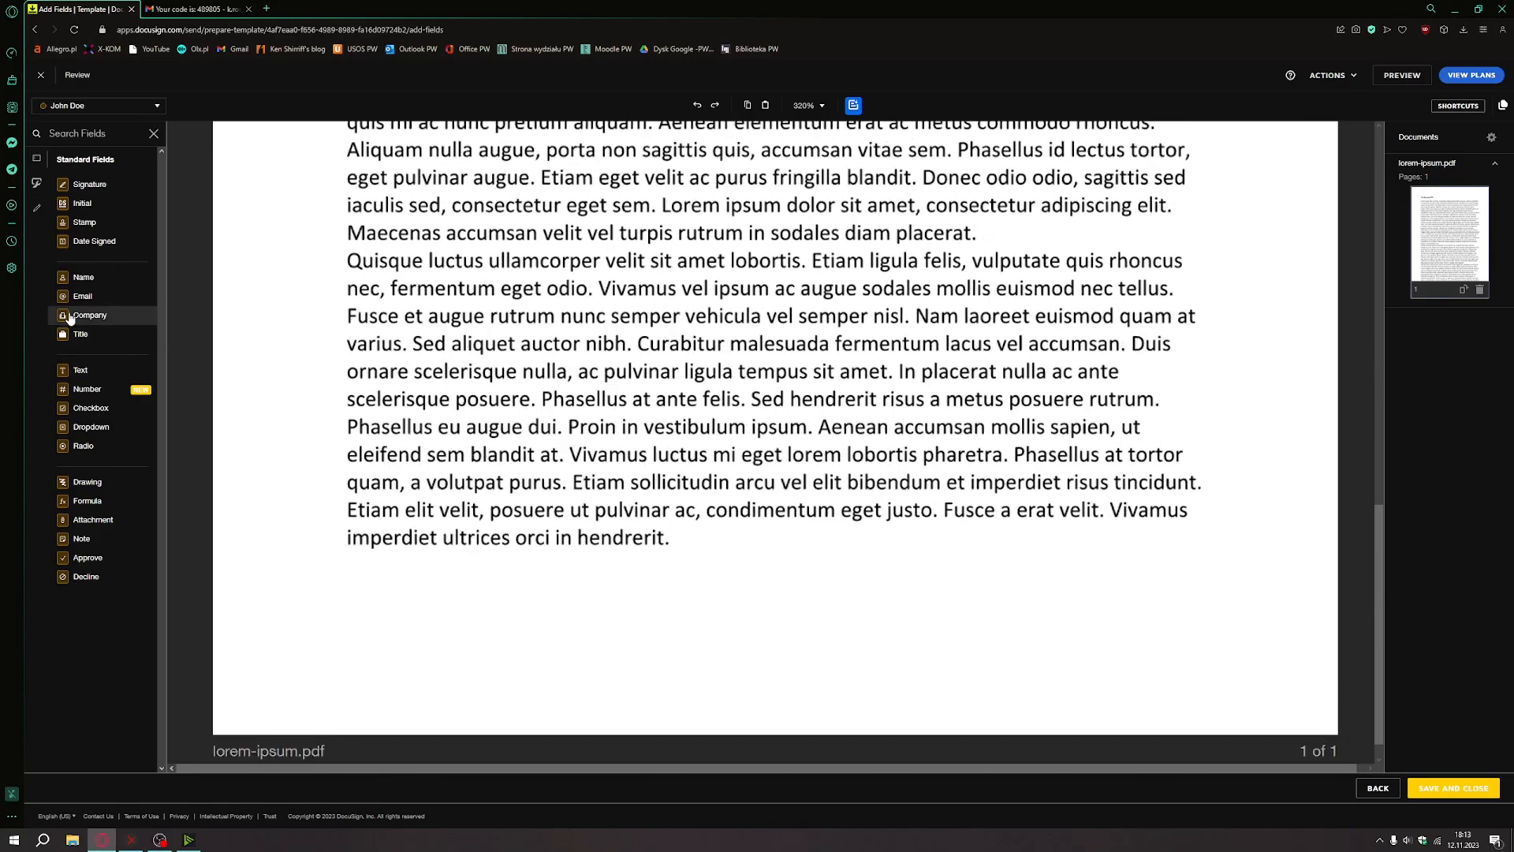
scroll(652, 505, "up", 7)
scroll(652, 505, "up", 5)
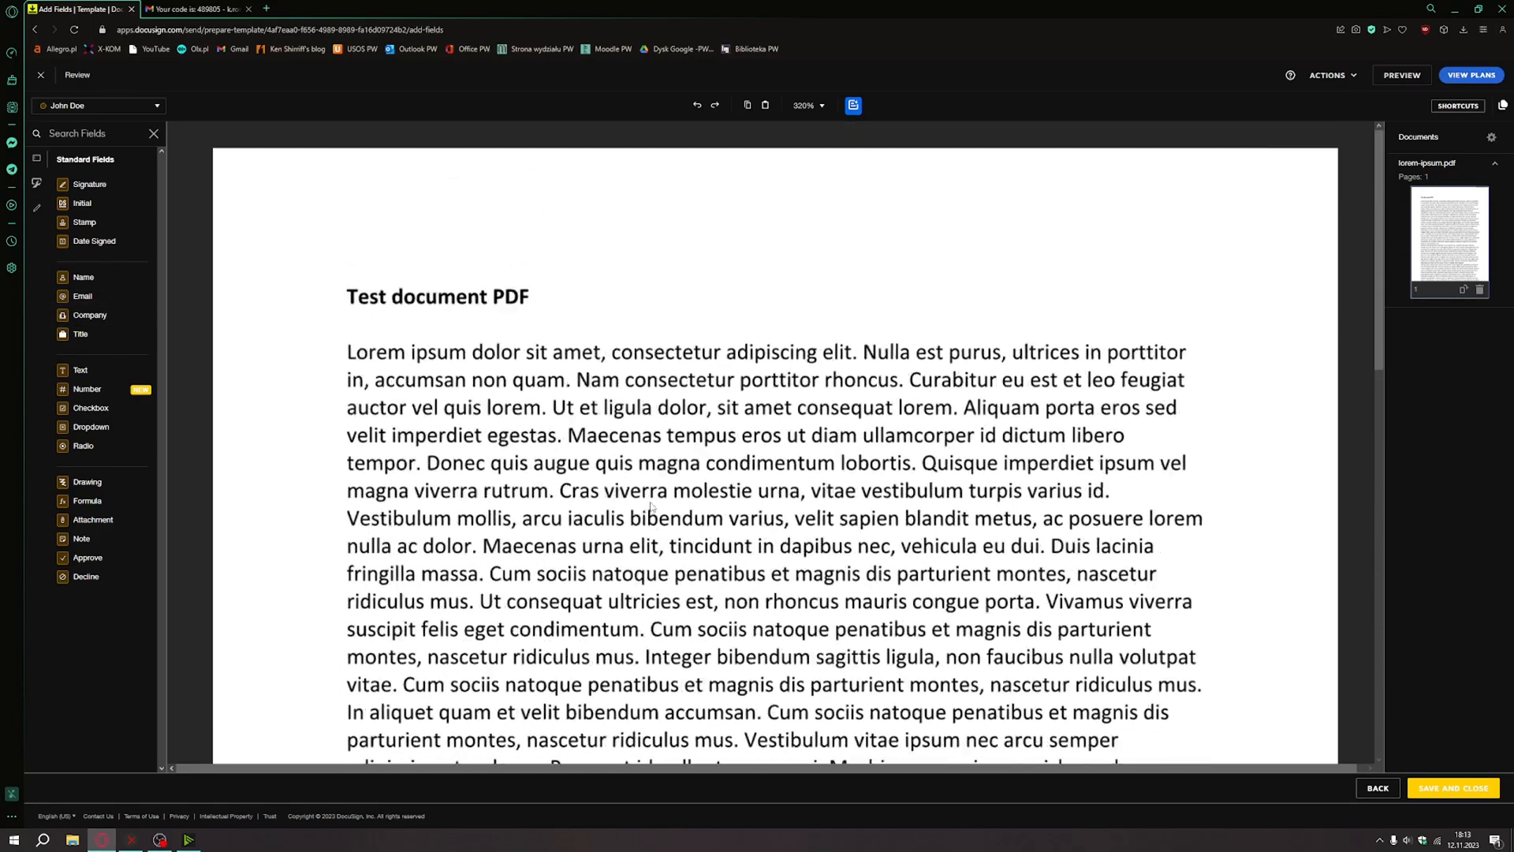
scroll(651, 505, "down", 12)
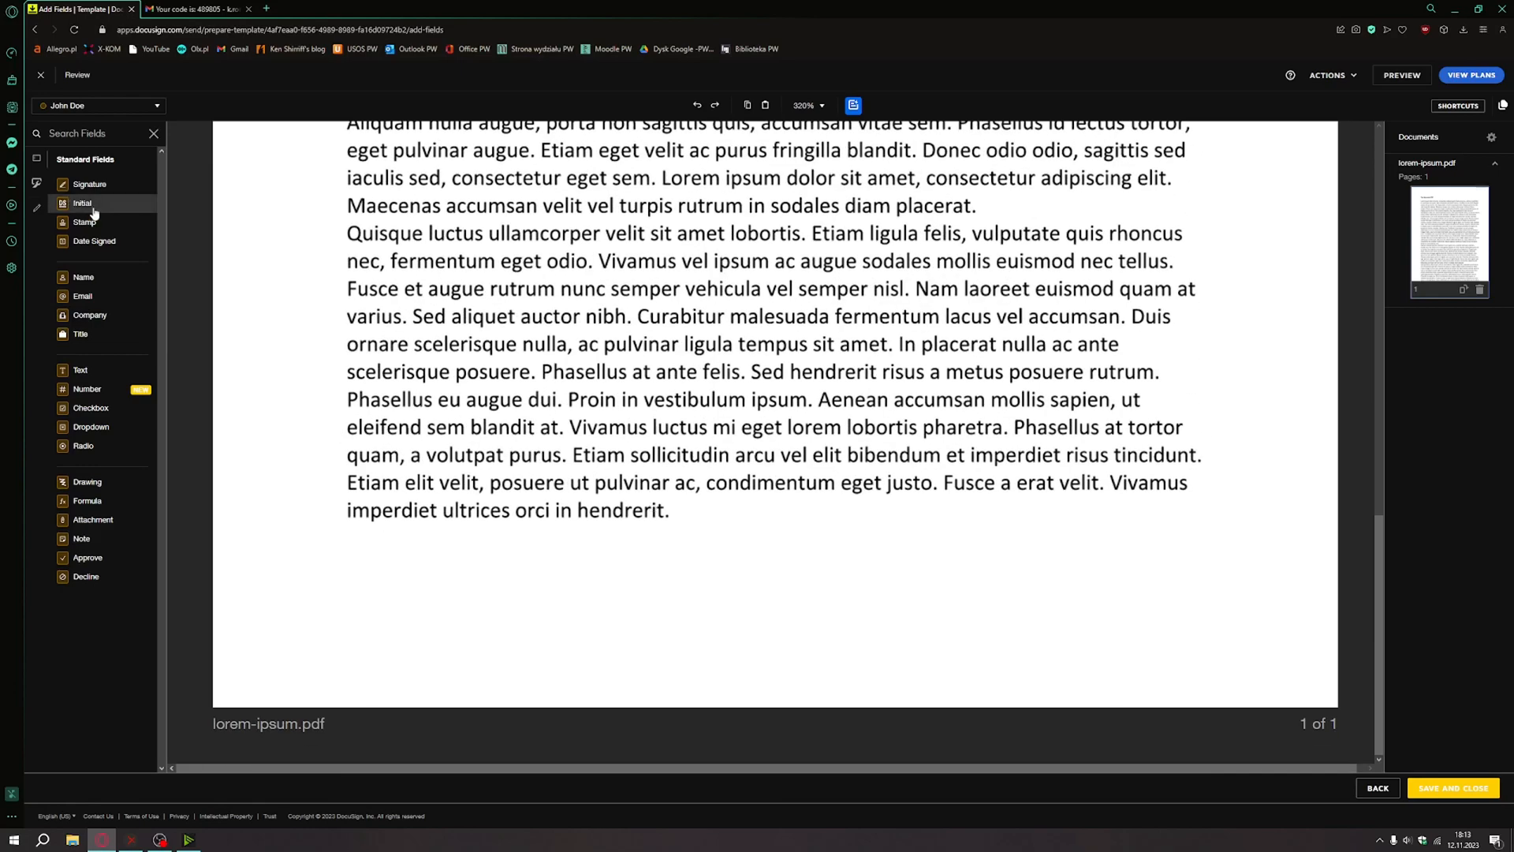
left_click_drag(94, 213, 265, 586)
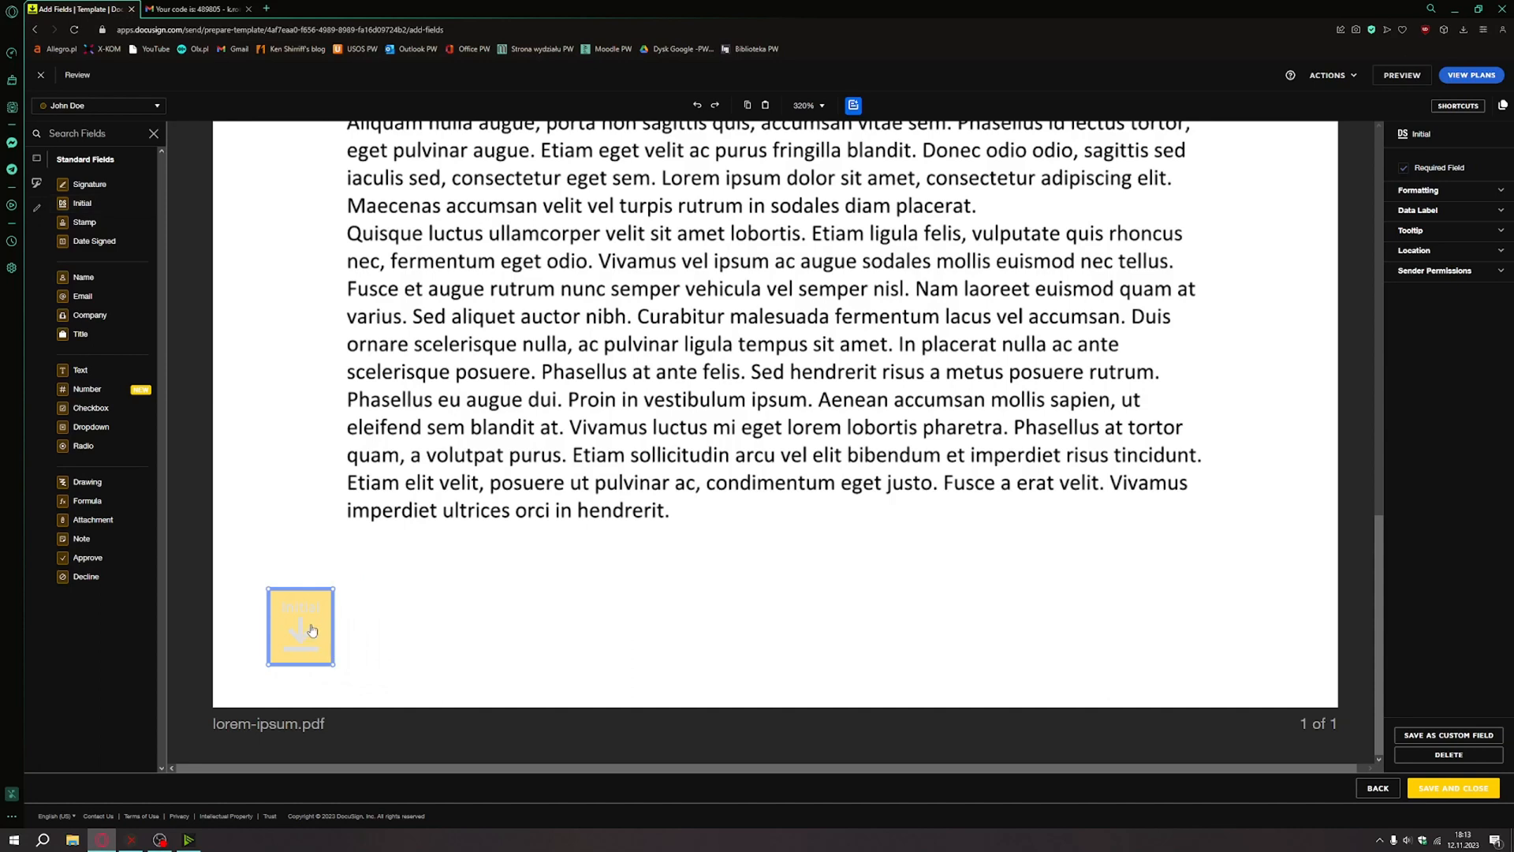
mouse_move(89, 184)
left_mouse_down()
mouse_move(710, 552)
mouse_move(1160, 642)
mouse_move(1200, 608)
left_mouse_up()
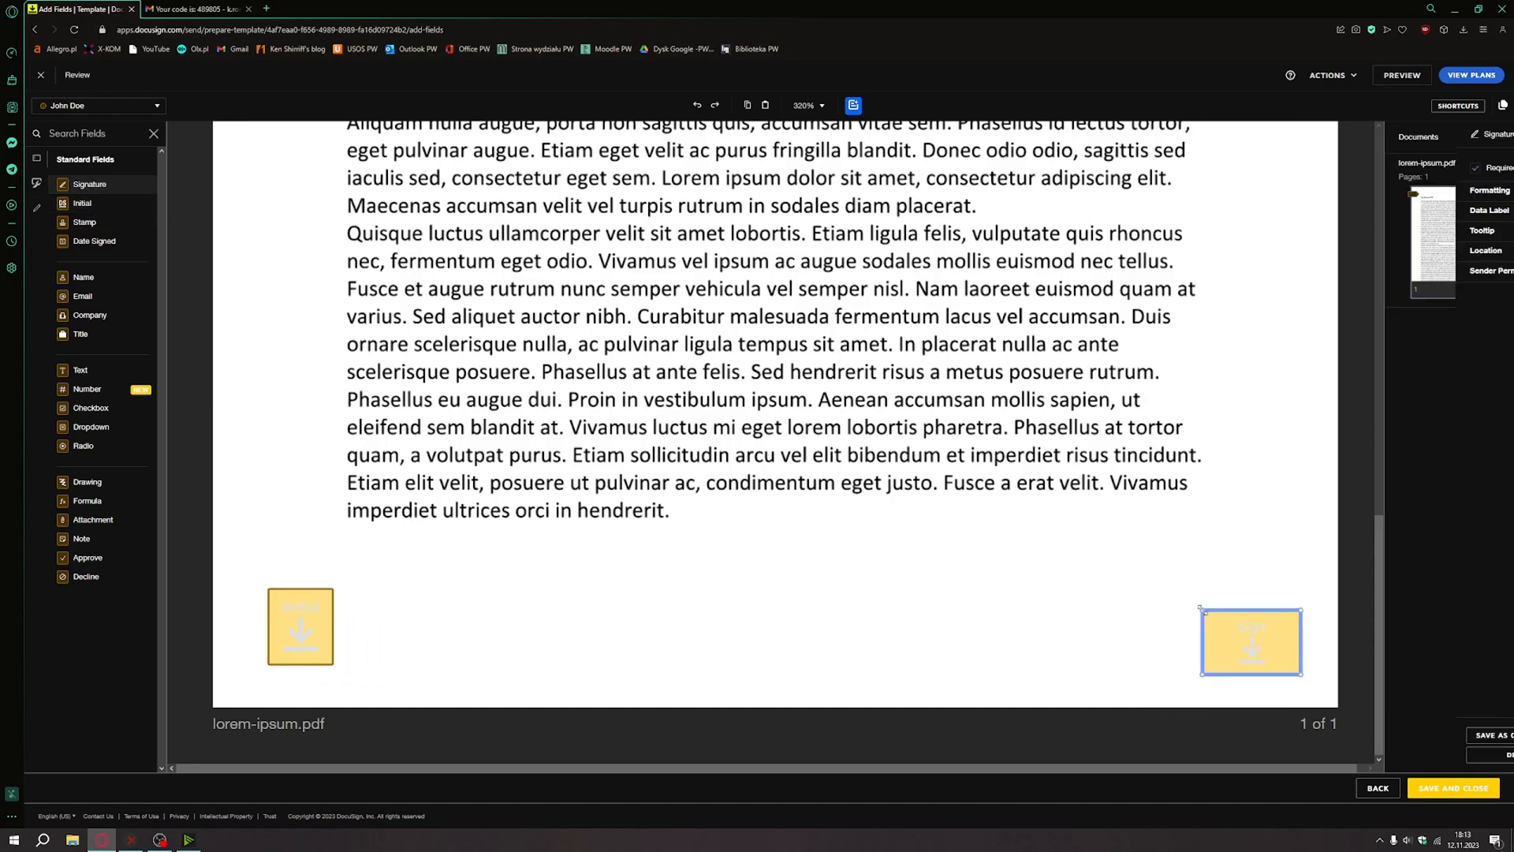
Add a Title field above the signature and a Drawing field just below the final paragraph.
left_click(73, 342)
scroll(739, 575, "up", 9)
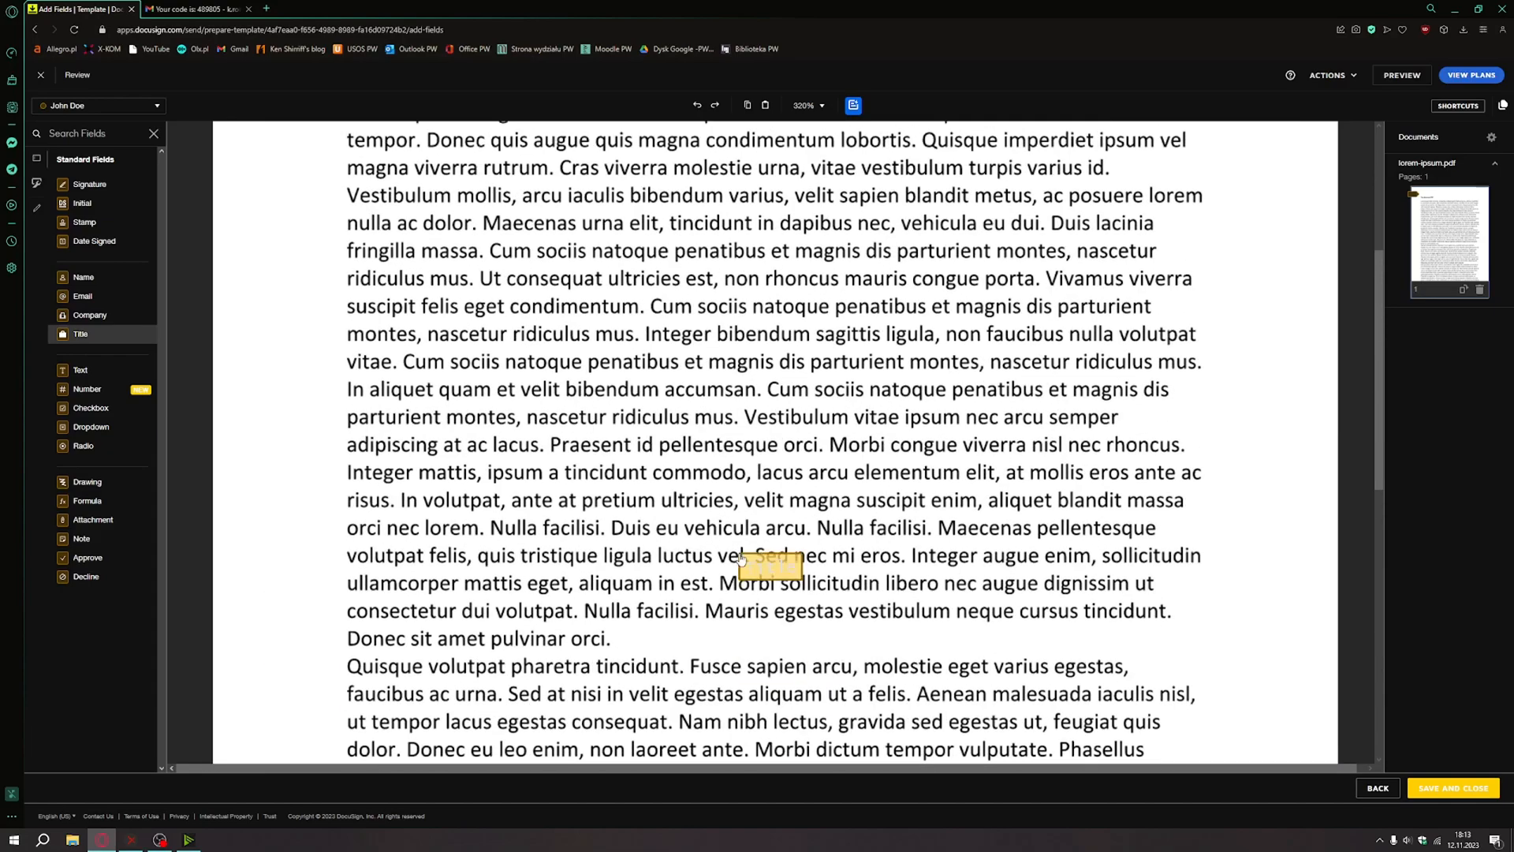
scroll(744, 556, "down", 7)
scroll(745, 554, "down", 2)
left_click(1219, 568)
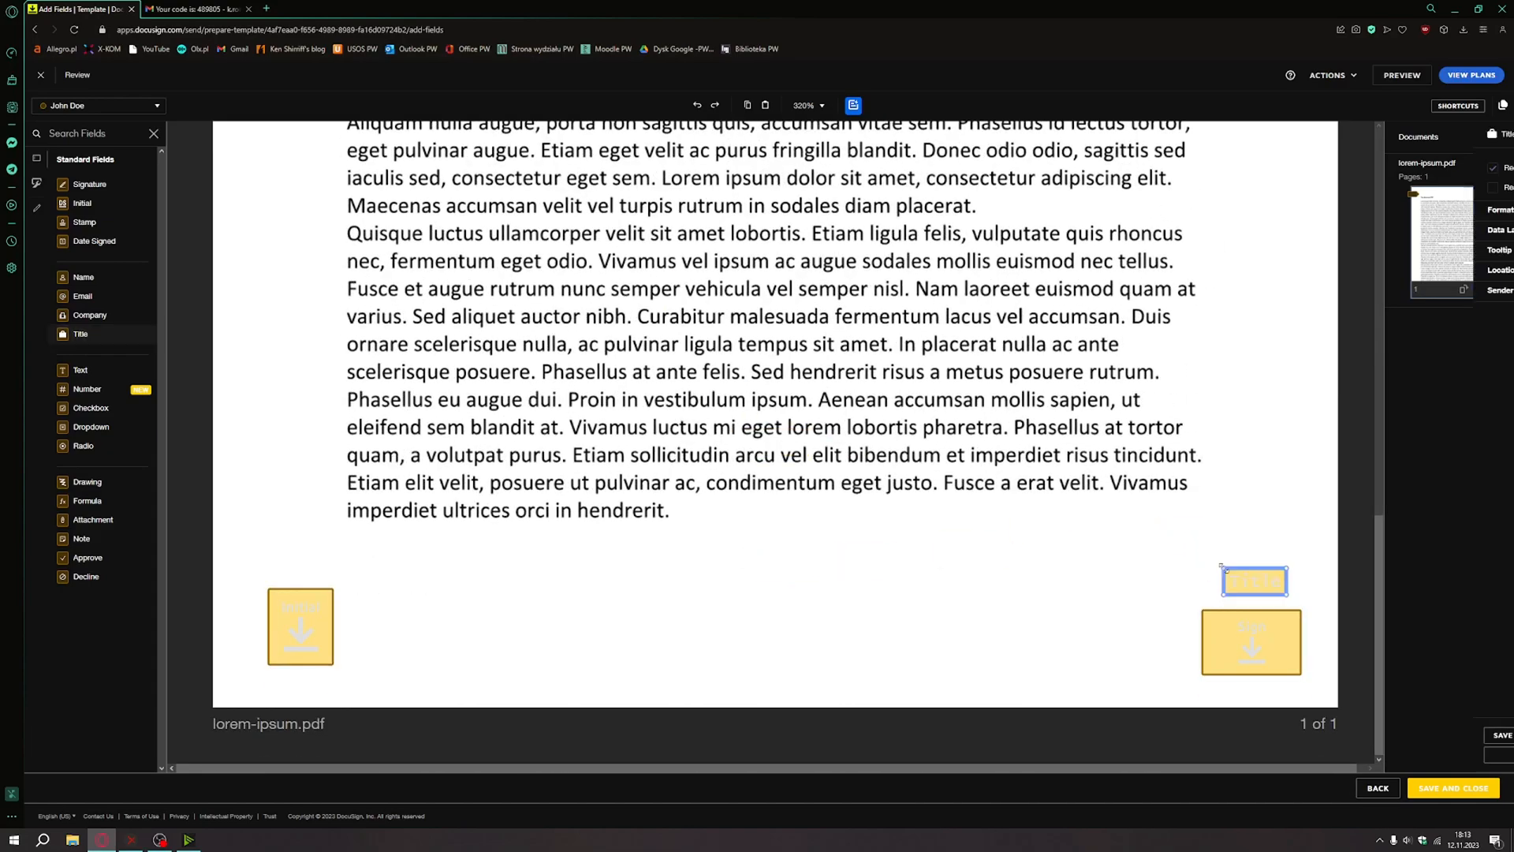
left_click(93, 483)
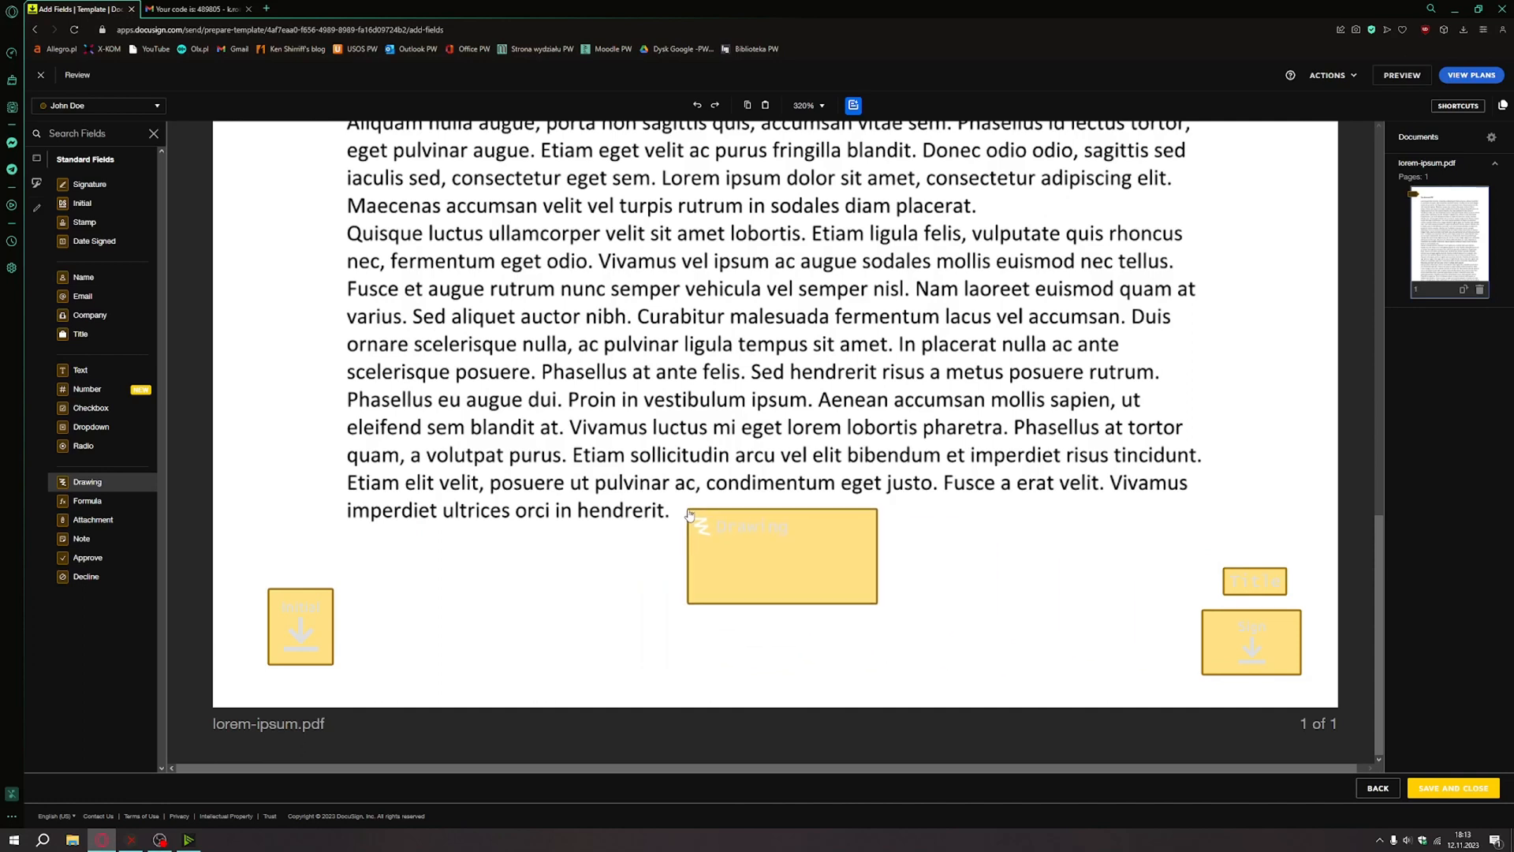
left_click(704, 522)
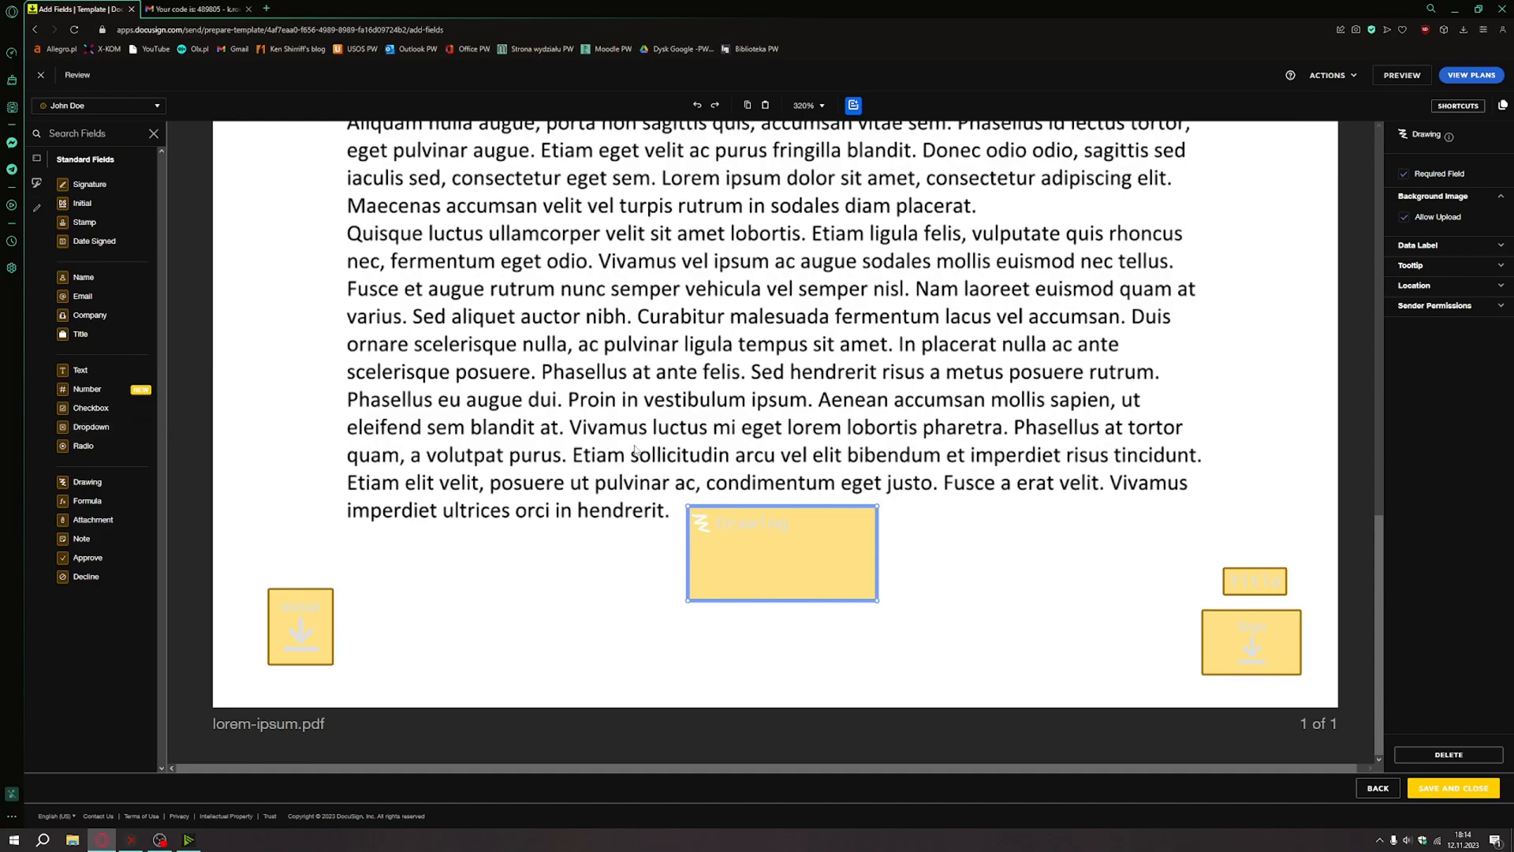
Expand the Drawing field's Data Label, then save and close the Review template.
scroll(636, 450, "up", 10)
left_click(1469, 247)
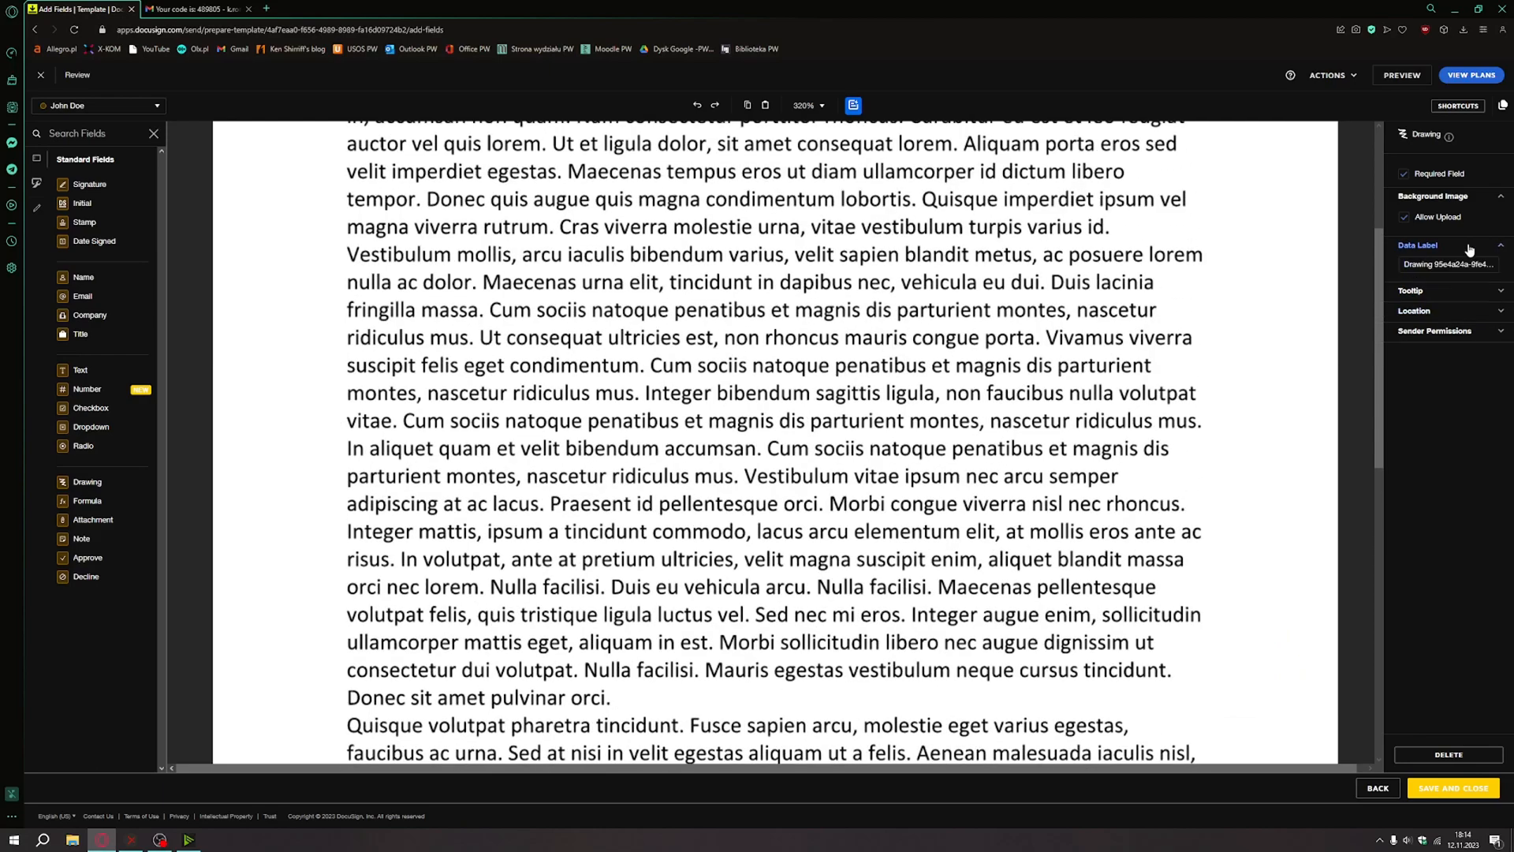
scroll(1157, 479, "up", 4)
scroll(1157, 479, "down", 13)
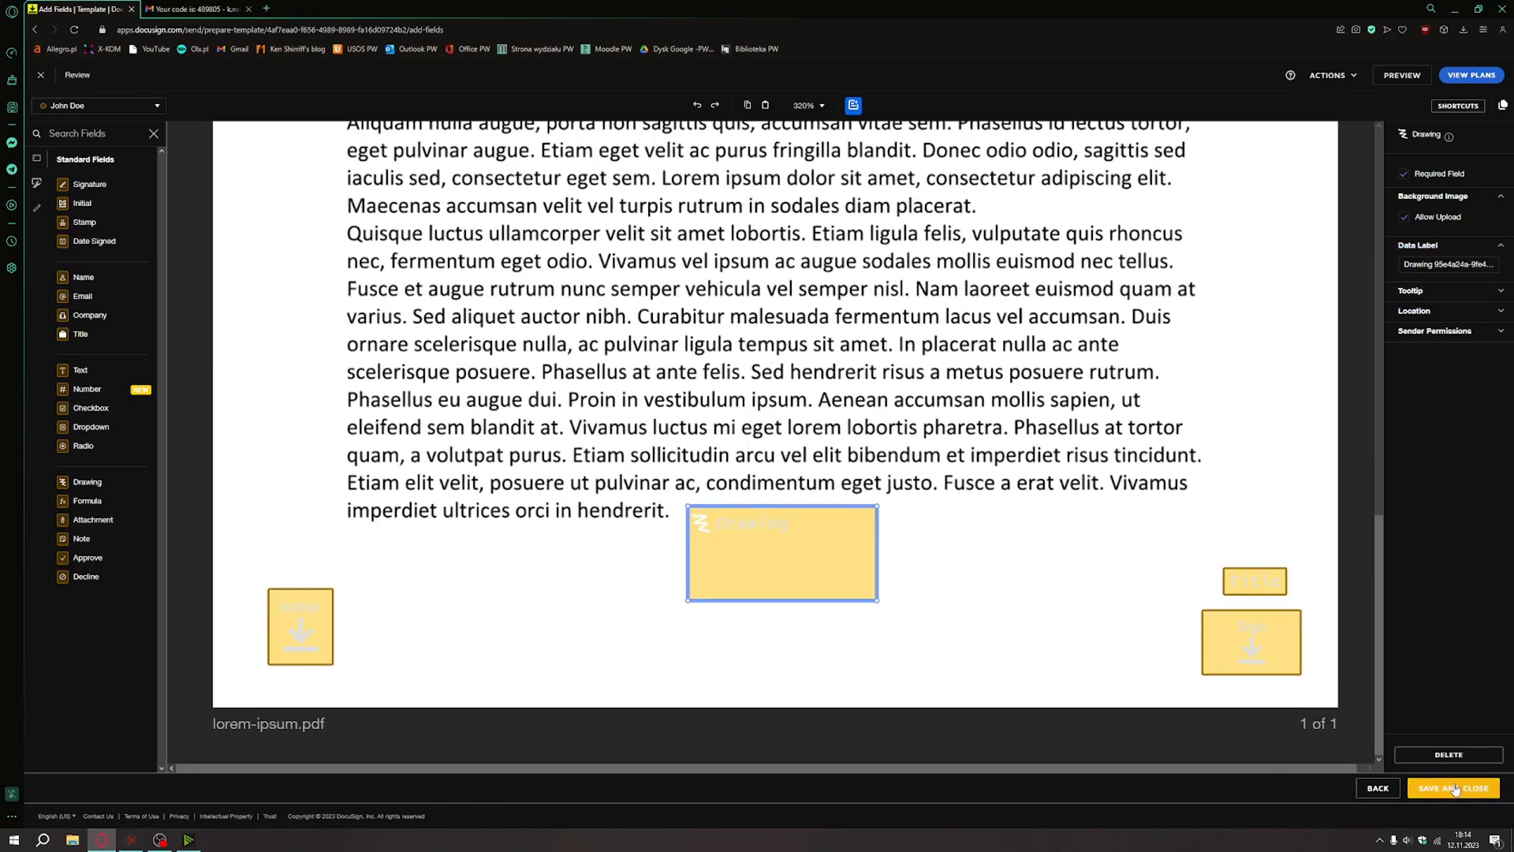
left_click(1455, 788)
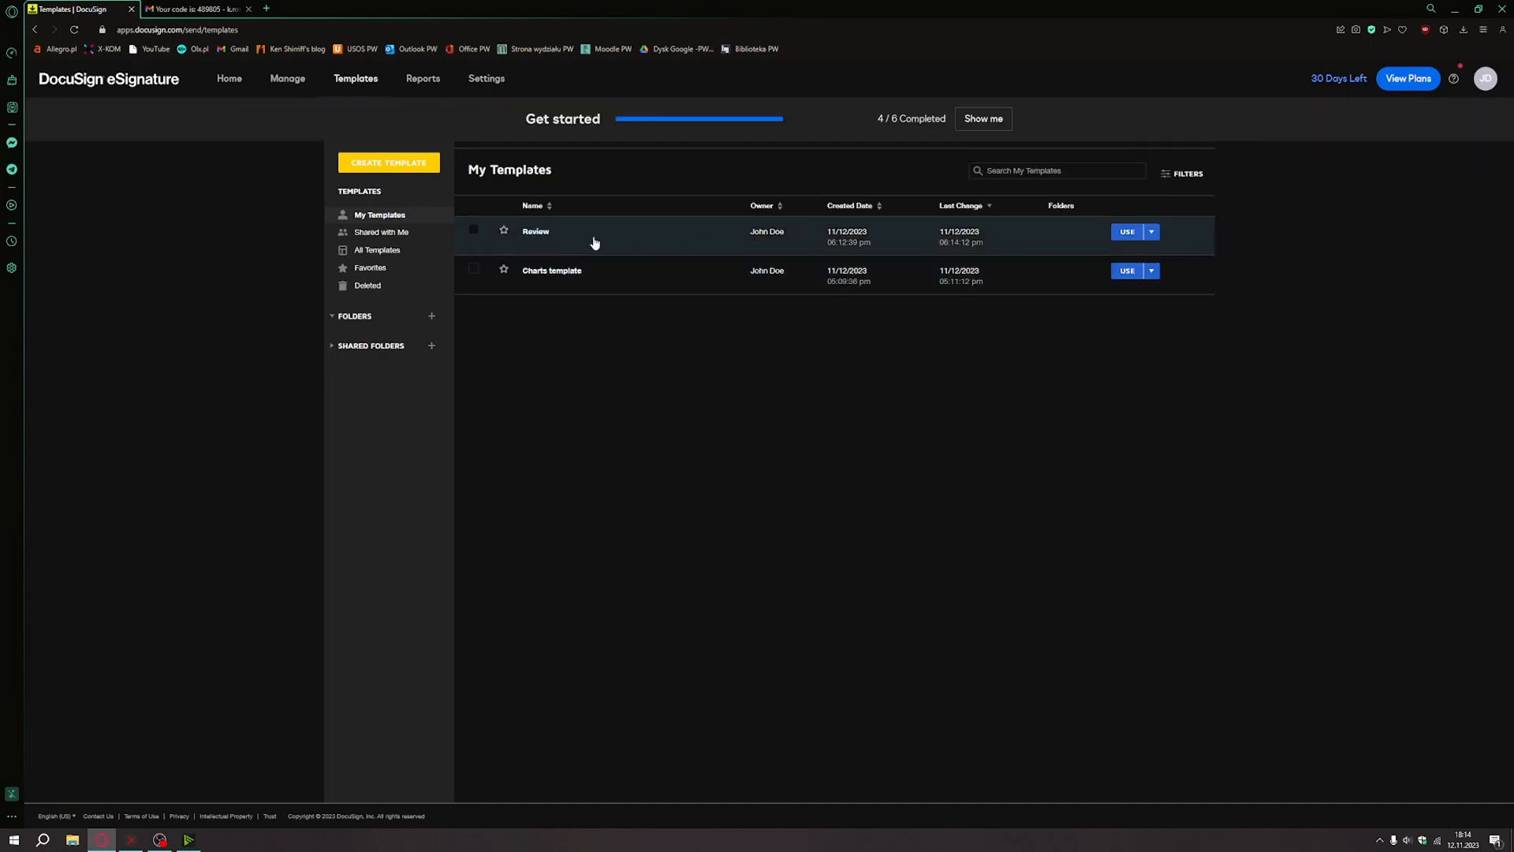
Start a new envelope from the Review template via its USE dropdown.
left_click(1152, 232)
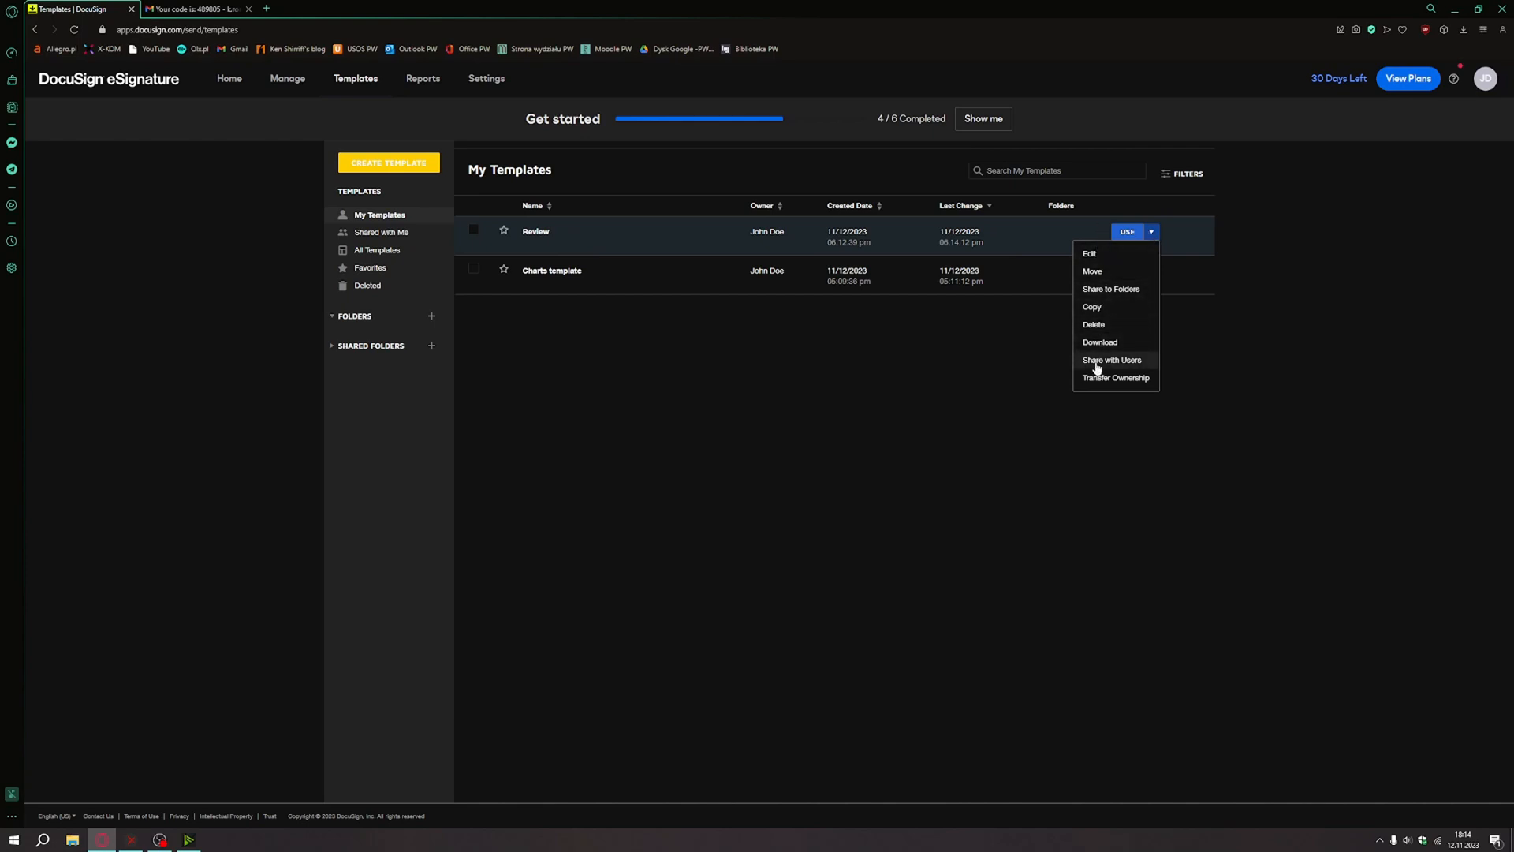
left_click(1124, 235)
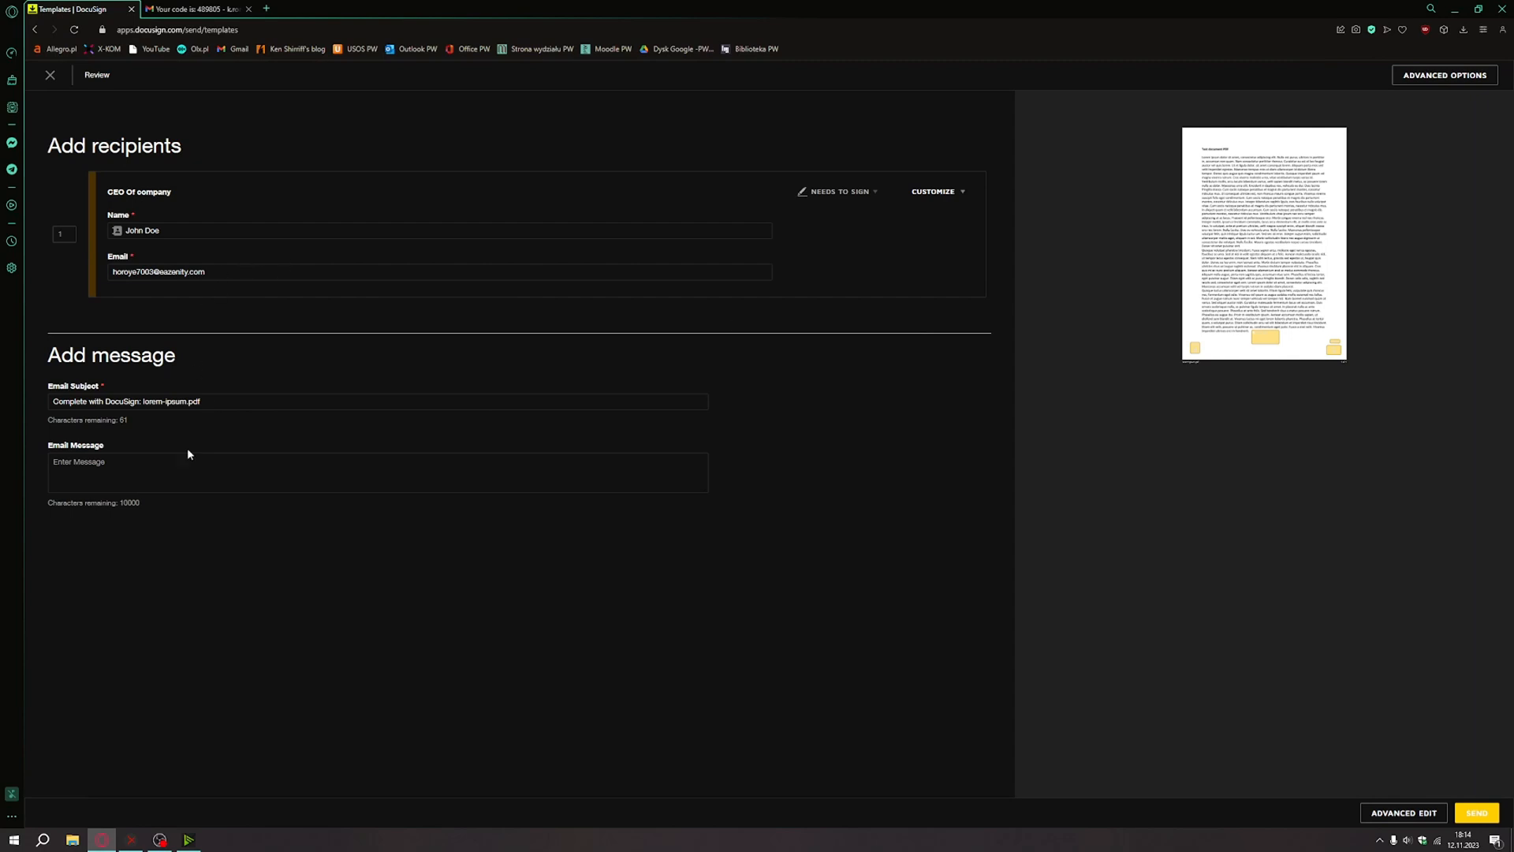
Require the CEO Of company recipient to enter an access code, typing the chosen code.
left_click(923, 192)
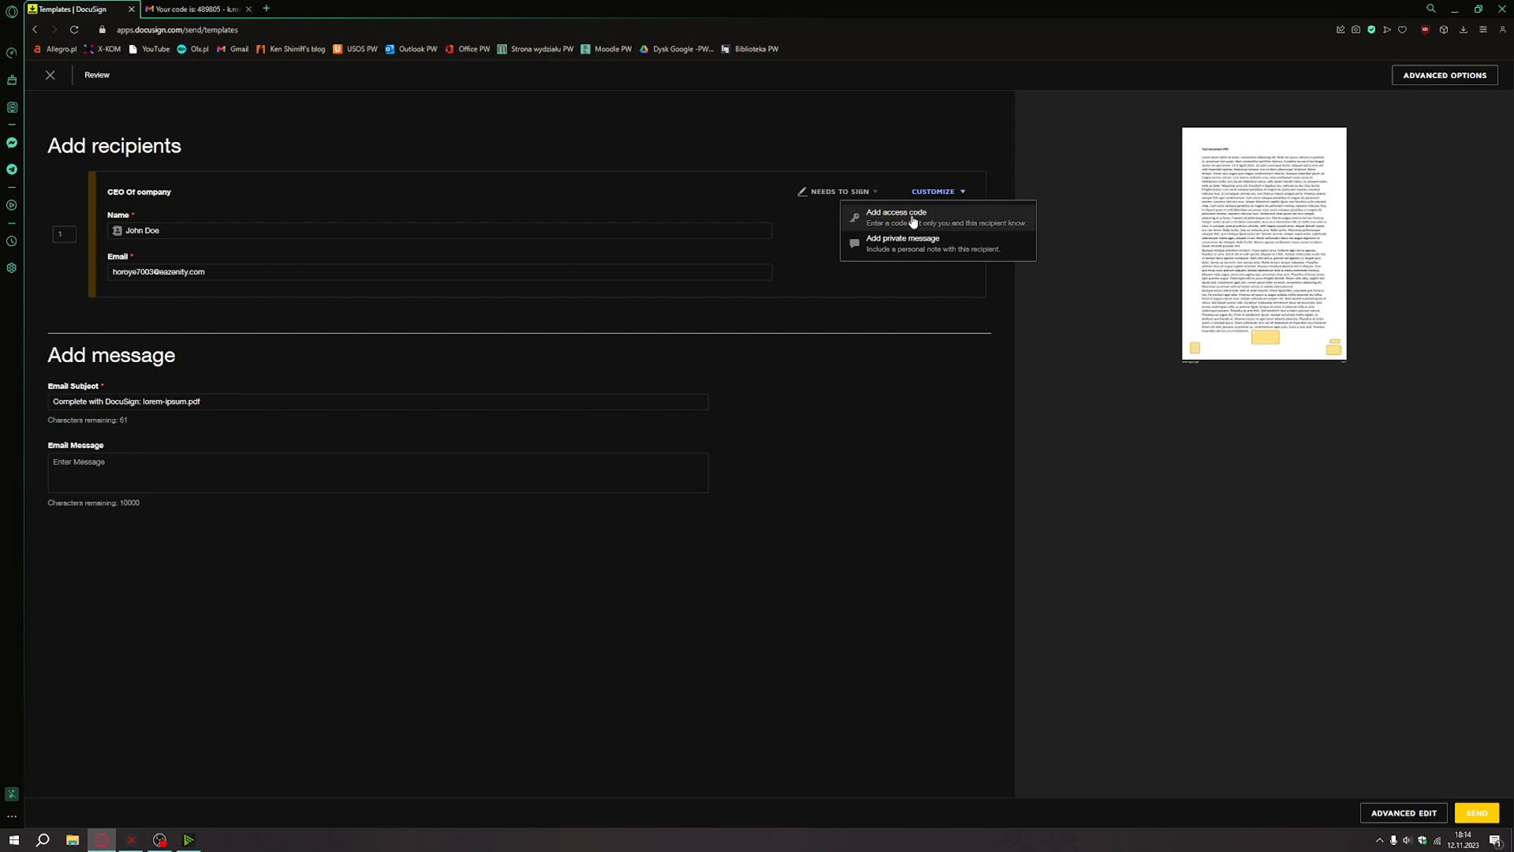
left_click(913, 220)
left_click(168, 341)
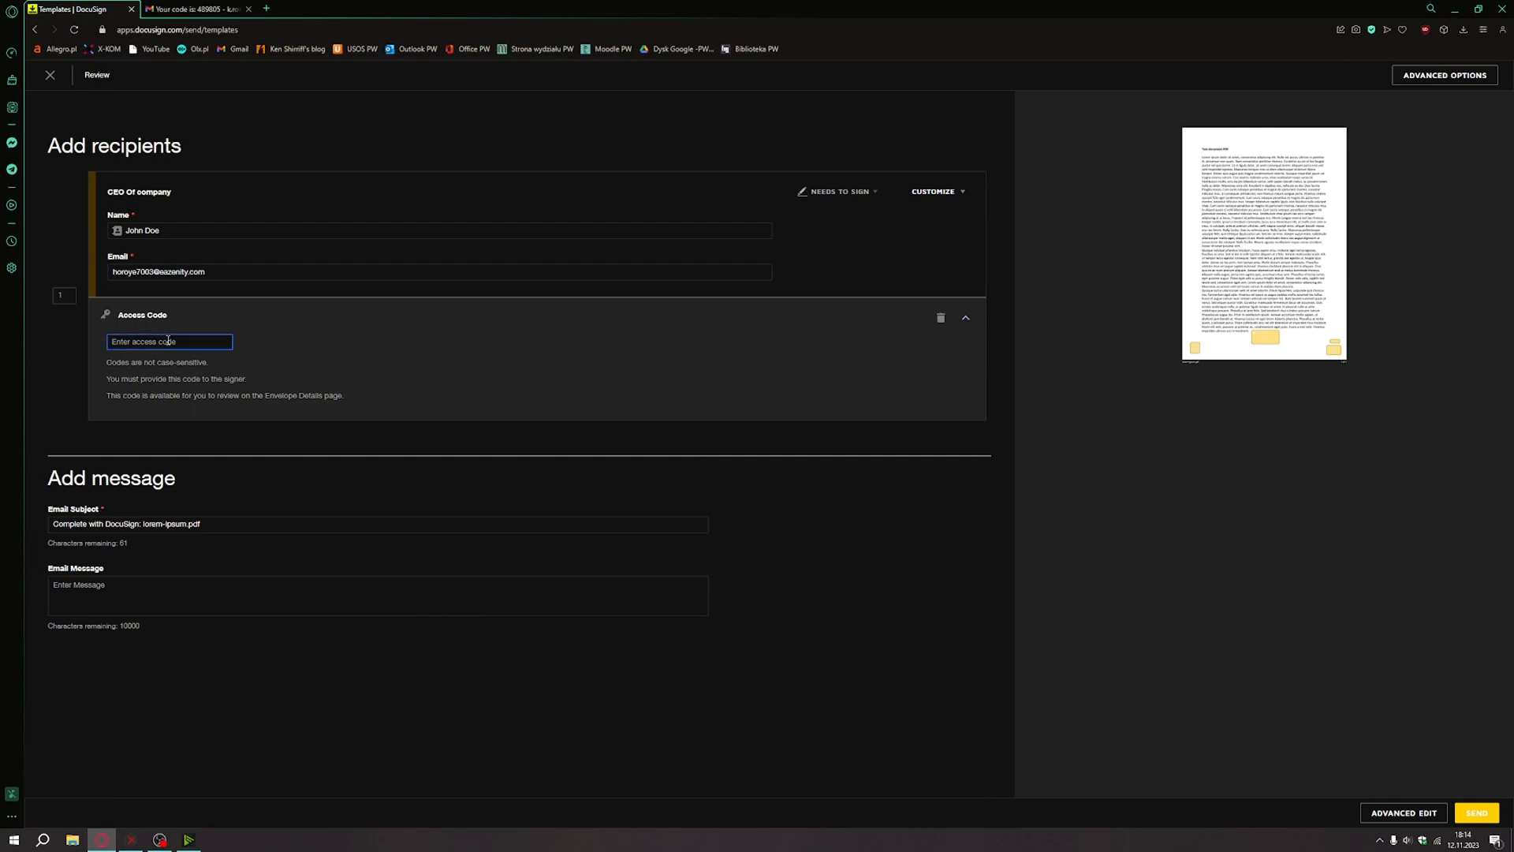
type("12345")
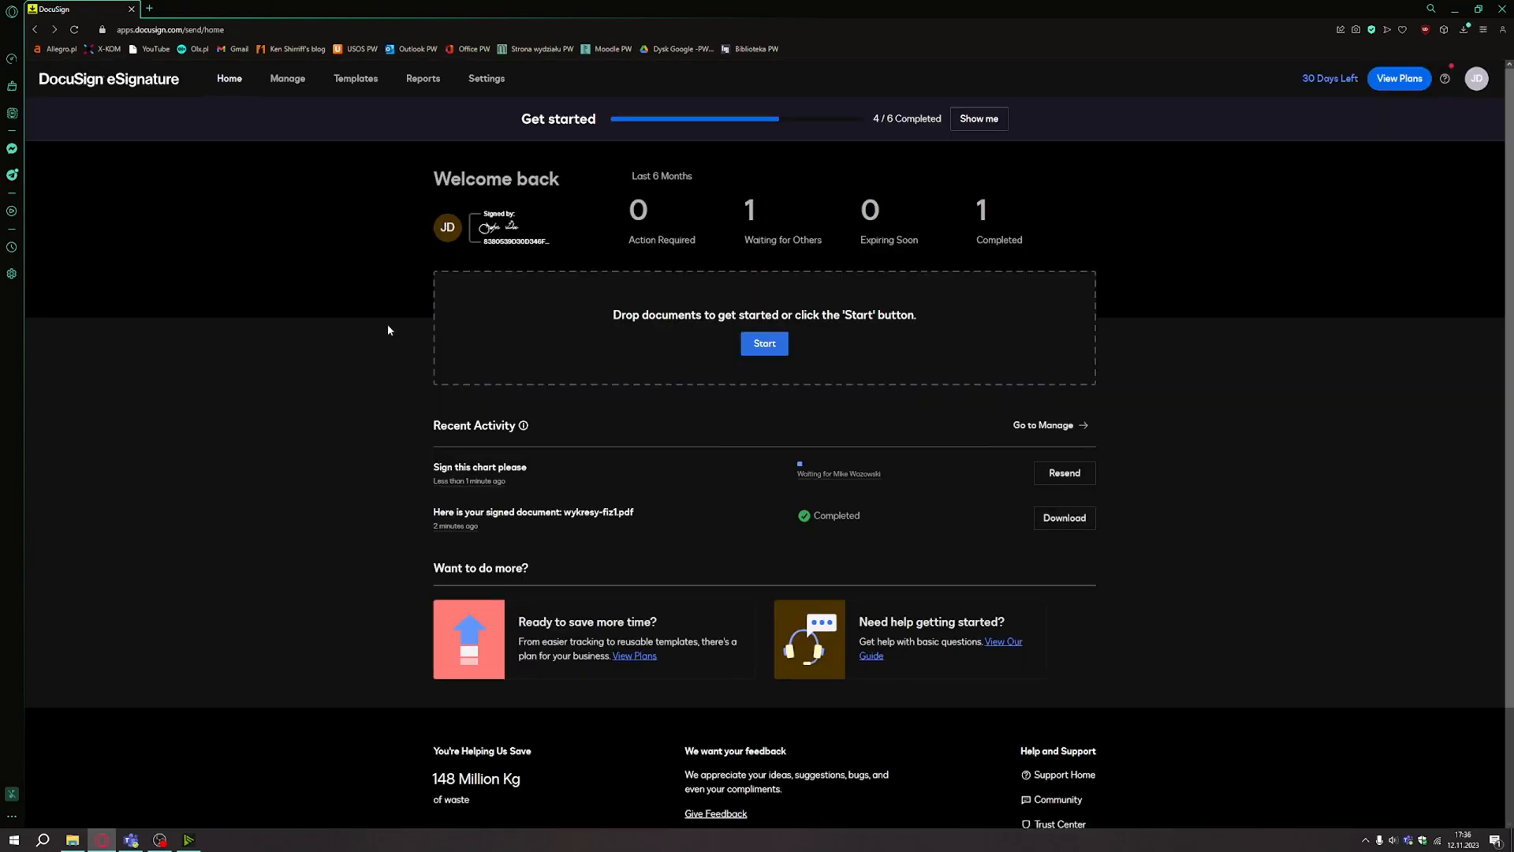
scroll(387, 323, "down", 1)
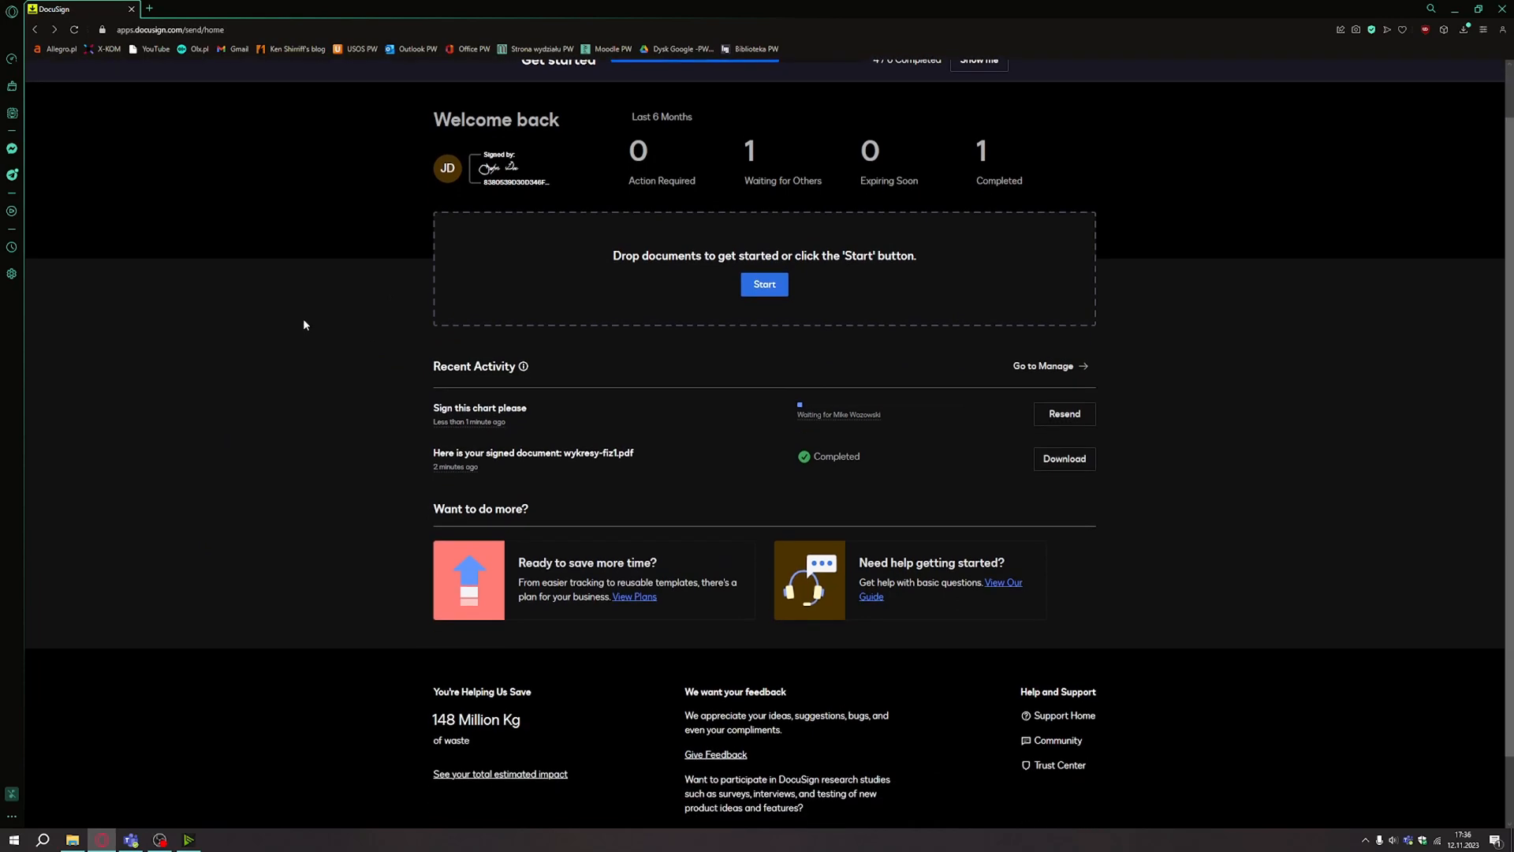
scroll(304, 324, "up", 1)
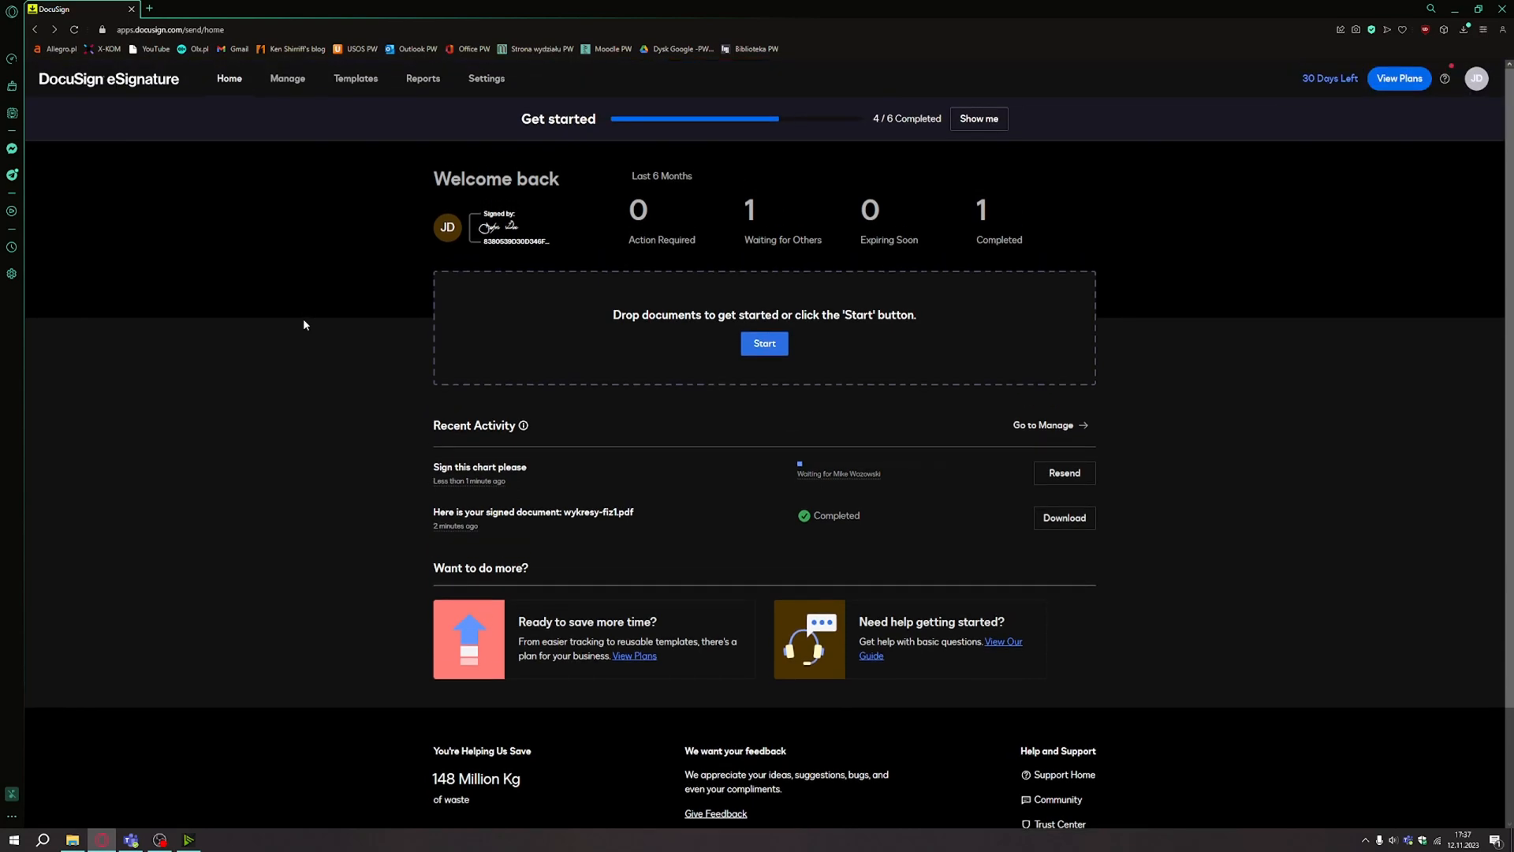